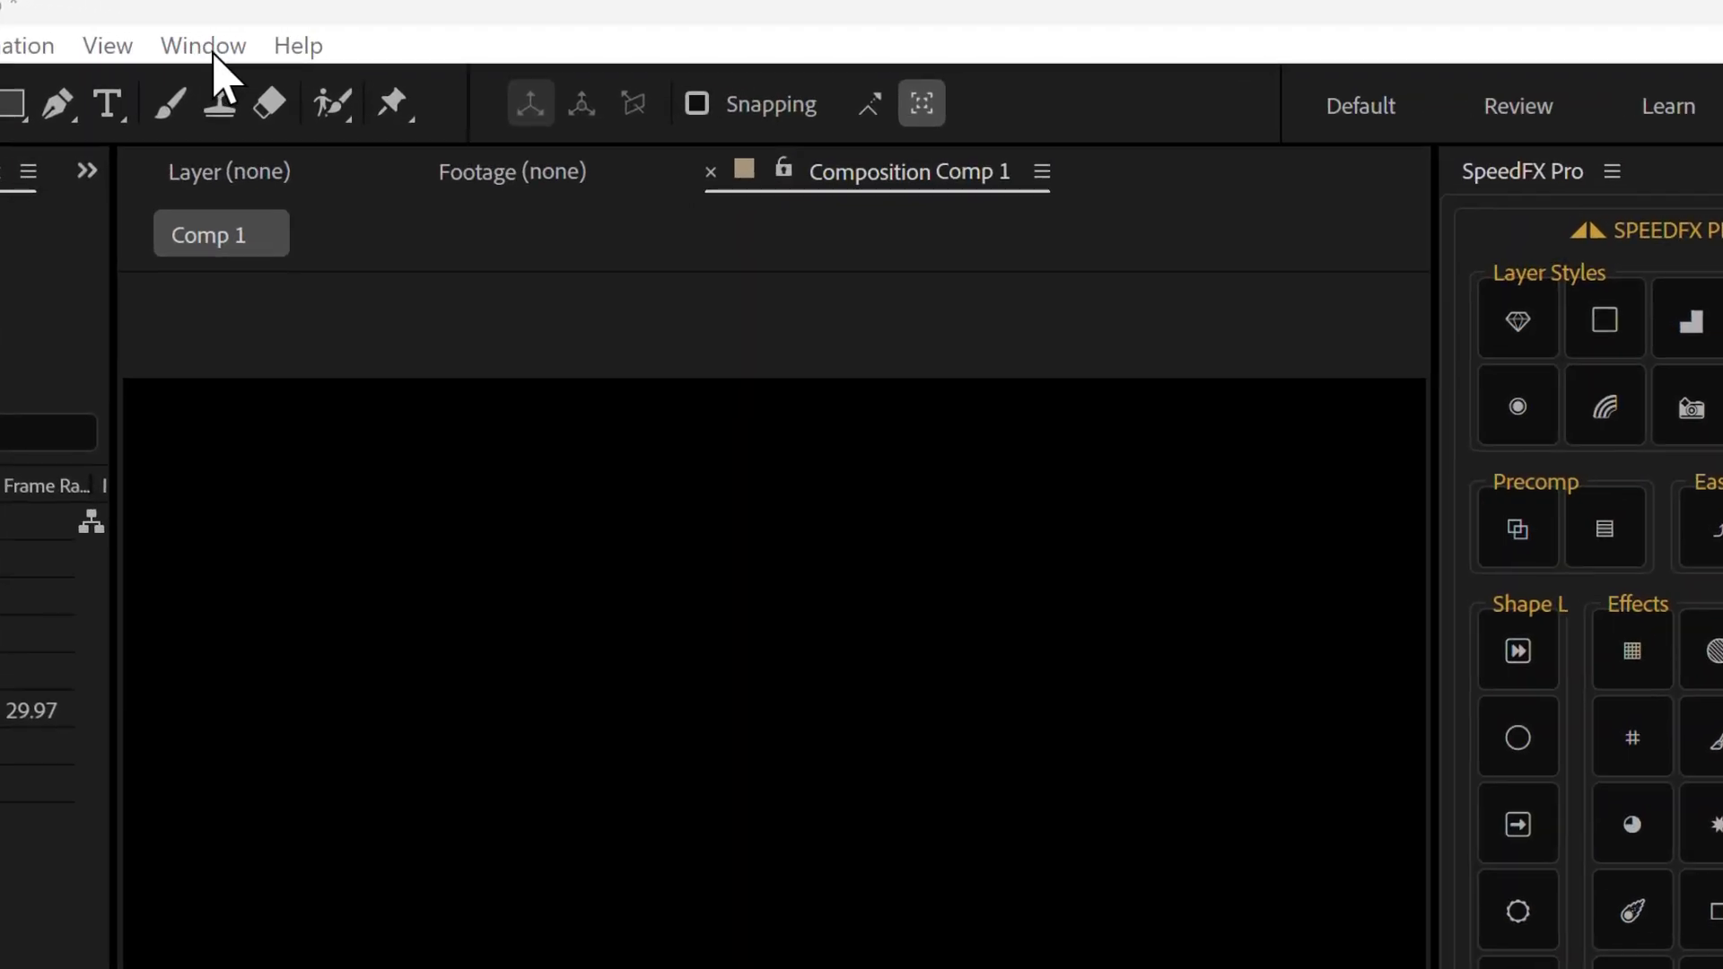
Open the Camera3D Toolkit Pro V2.1 panel from Window > Extensions and widen it beside the viewer.
left_click(218, 56)
mouse_move(413, 211)
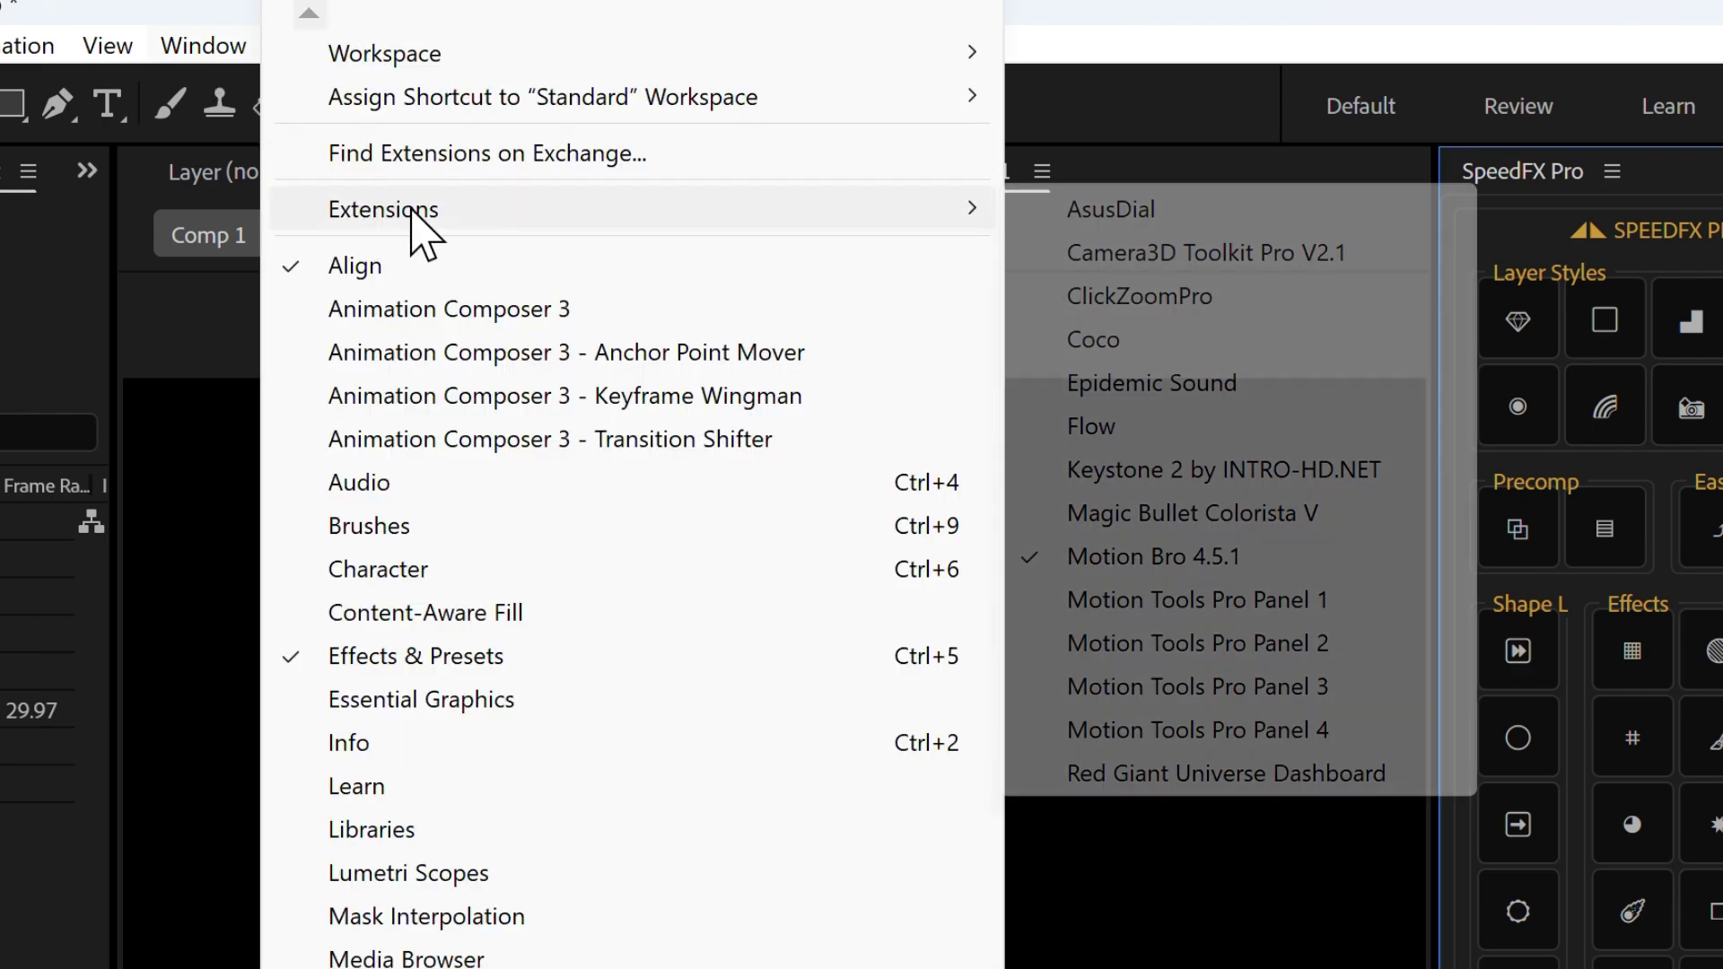
left_click(1194, 258)
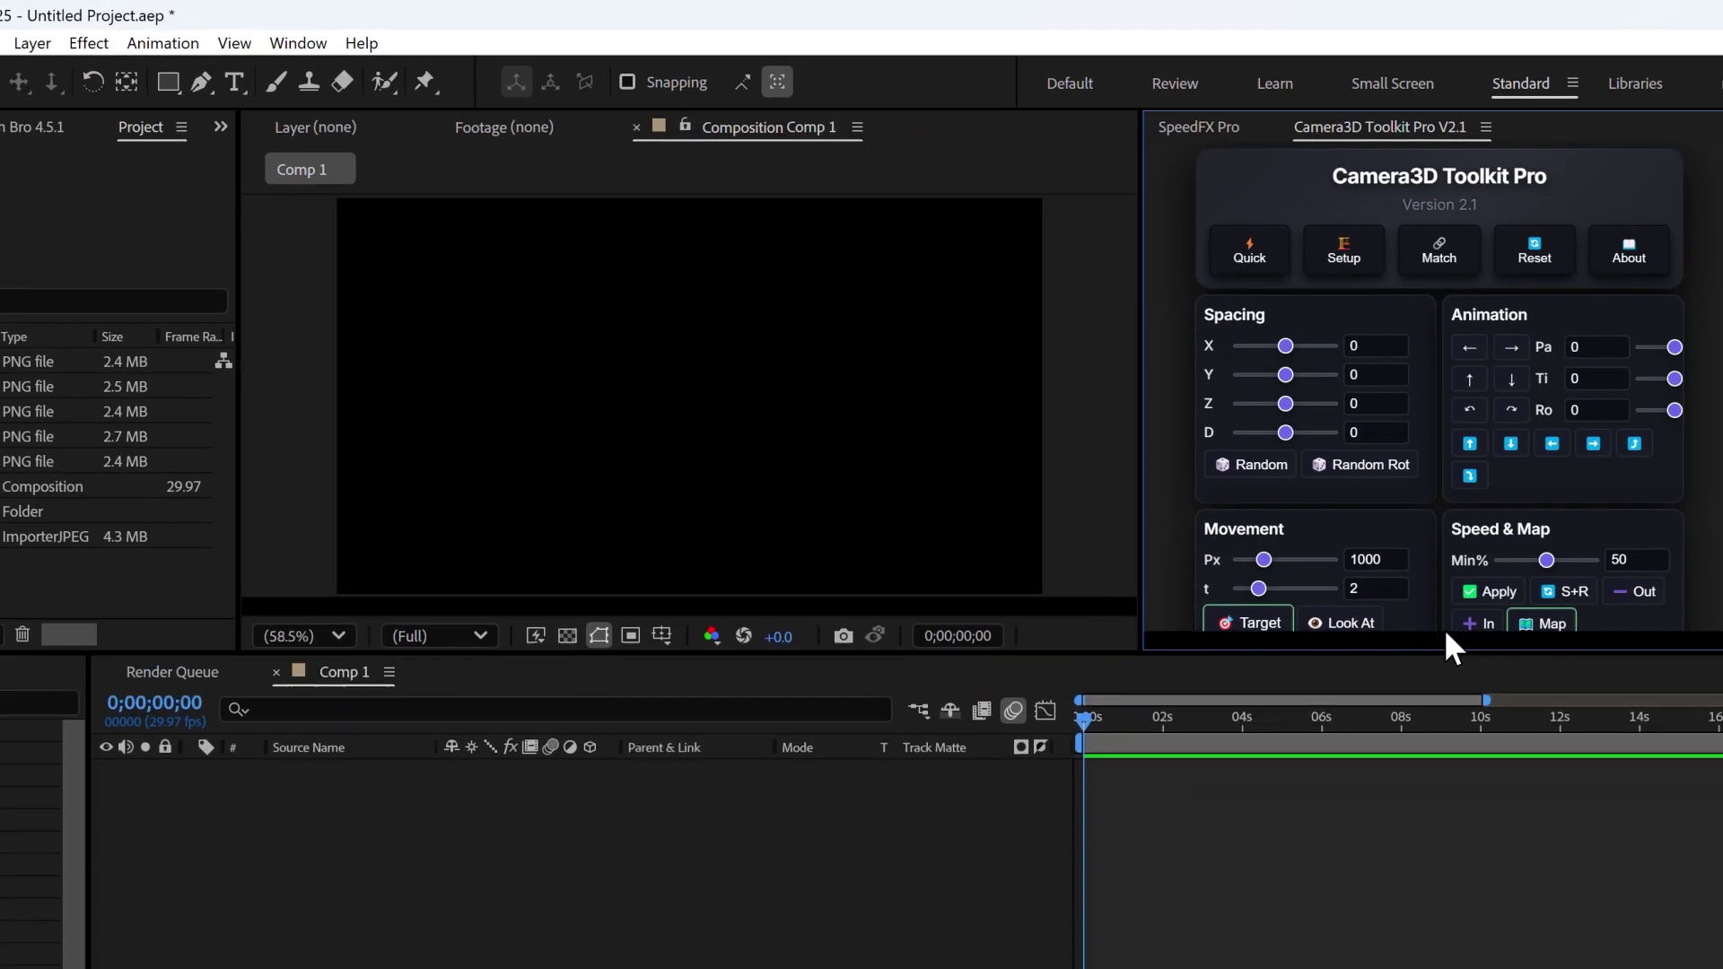
left_click_drag(1444, 628, 1489, 885)
left_click_drag(1134, 439, 1198, 442)
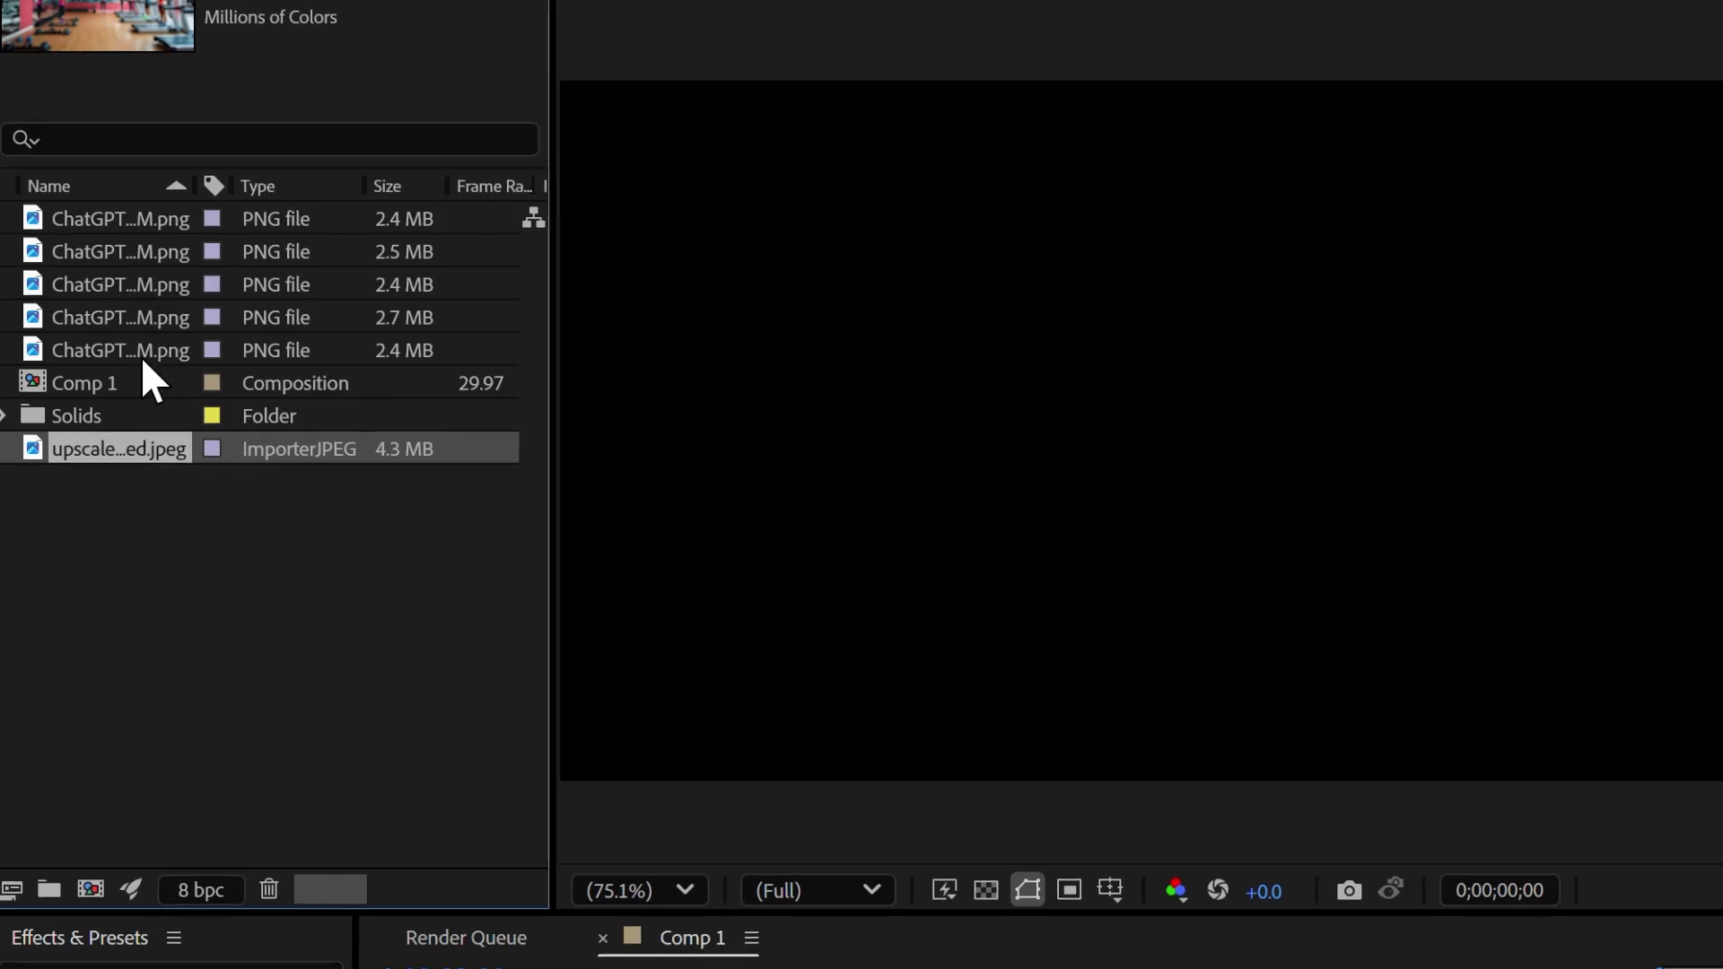
Add the upscale…formed.jpeg gym image to Comp 1 as its first layer.
left_click(192, 508)
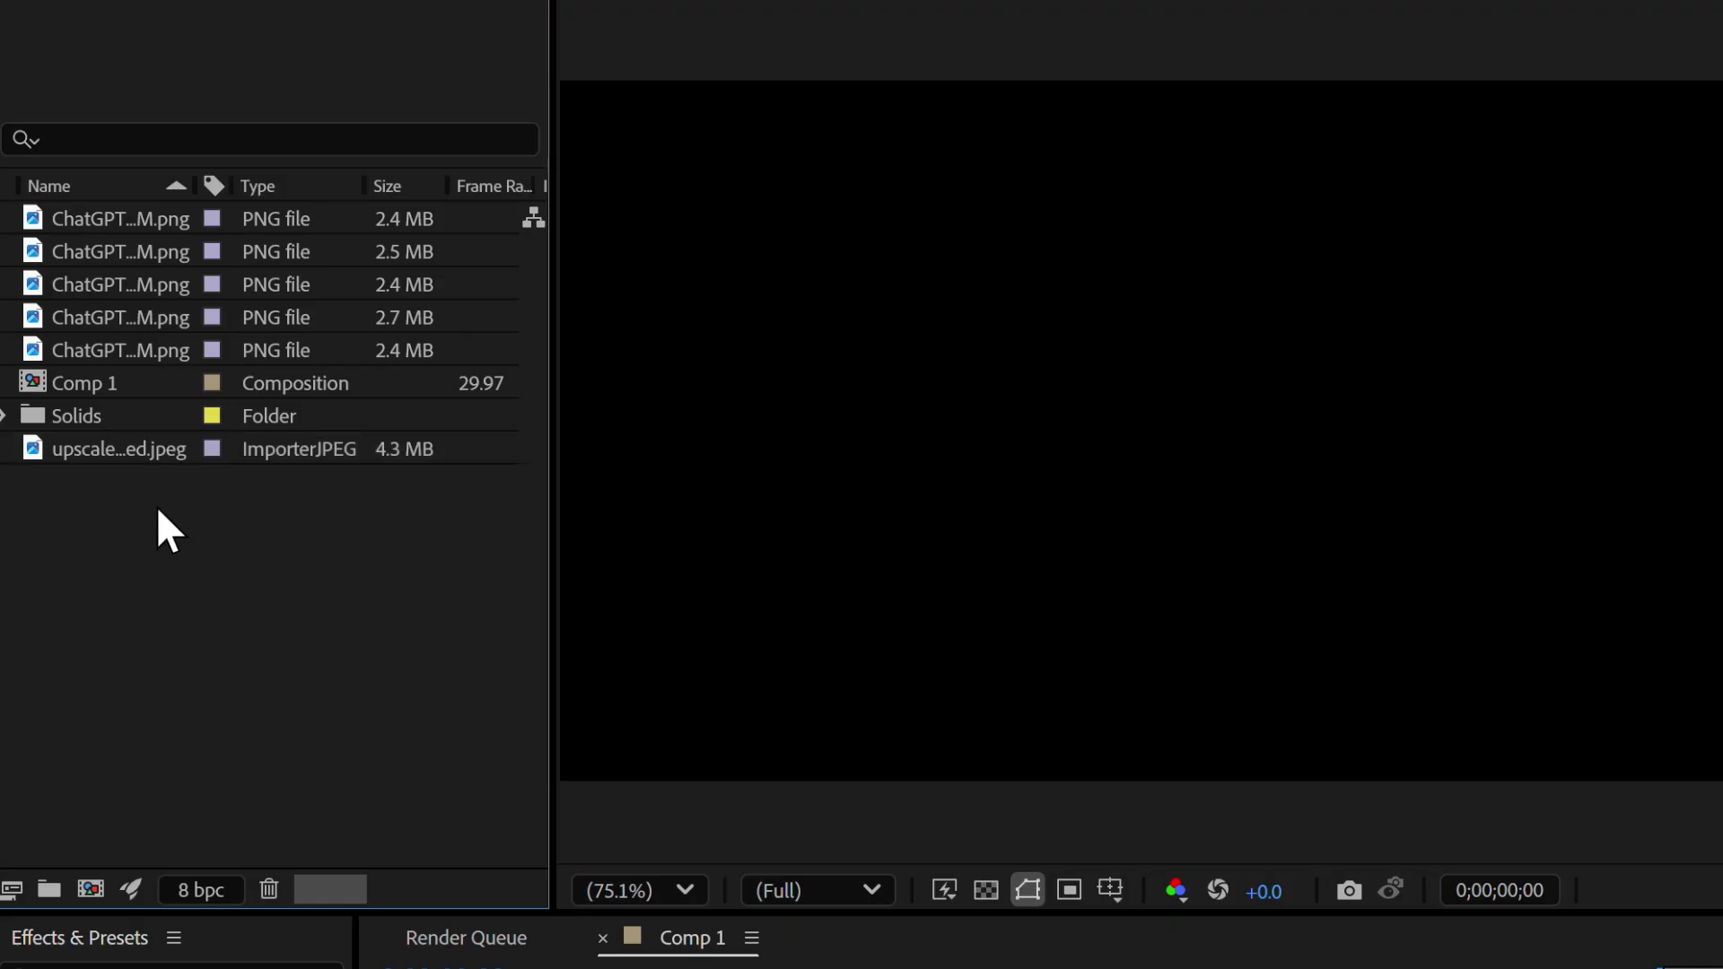
left_click(100, 451)
key("Return")
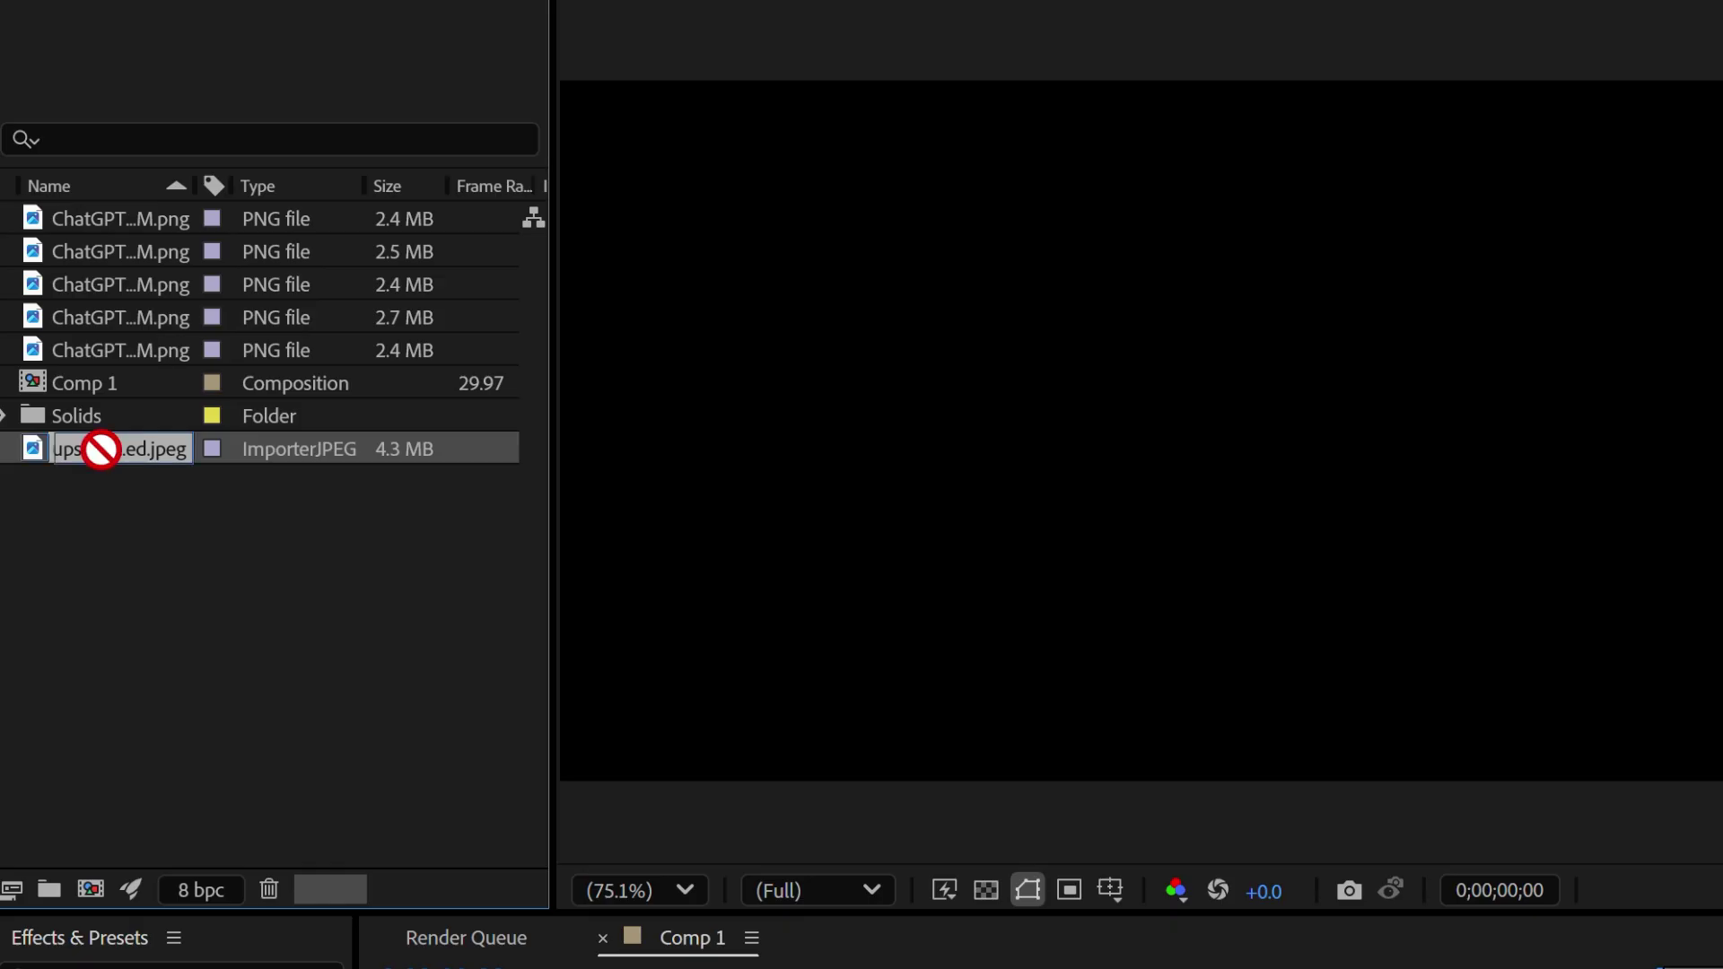
left_click_drag(52, 406, 601, 835)
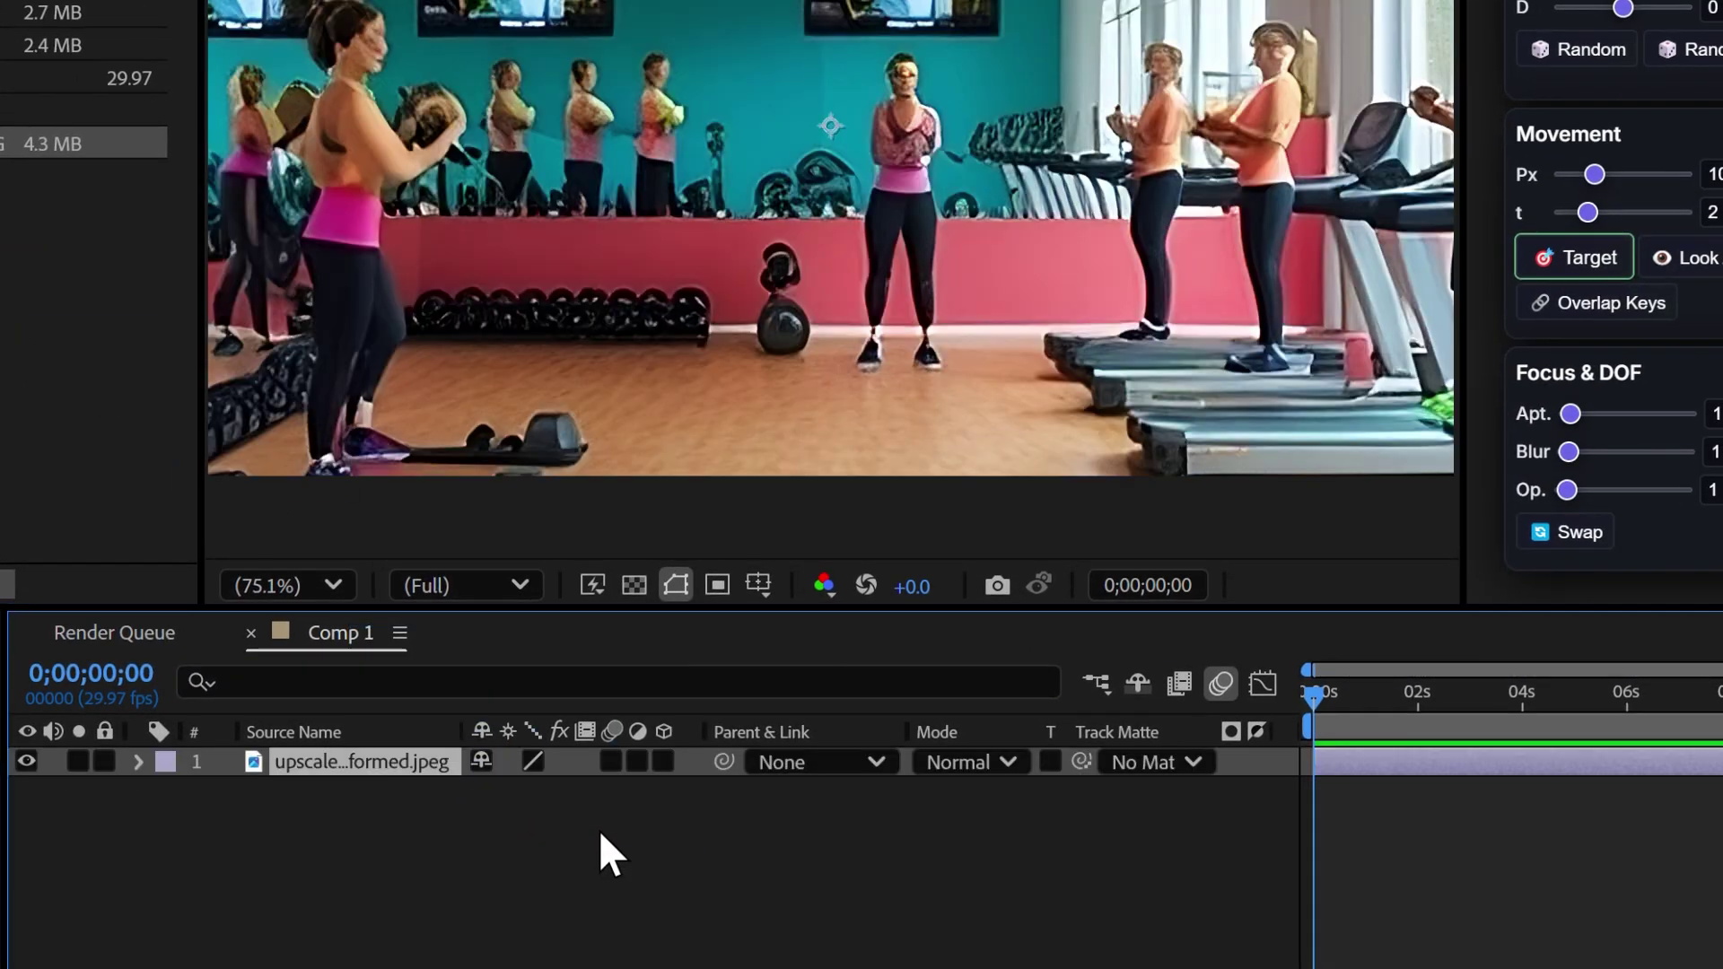
key("comma")
key("comma")
key("comma")
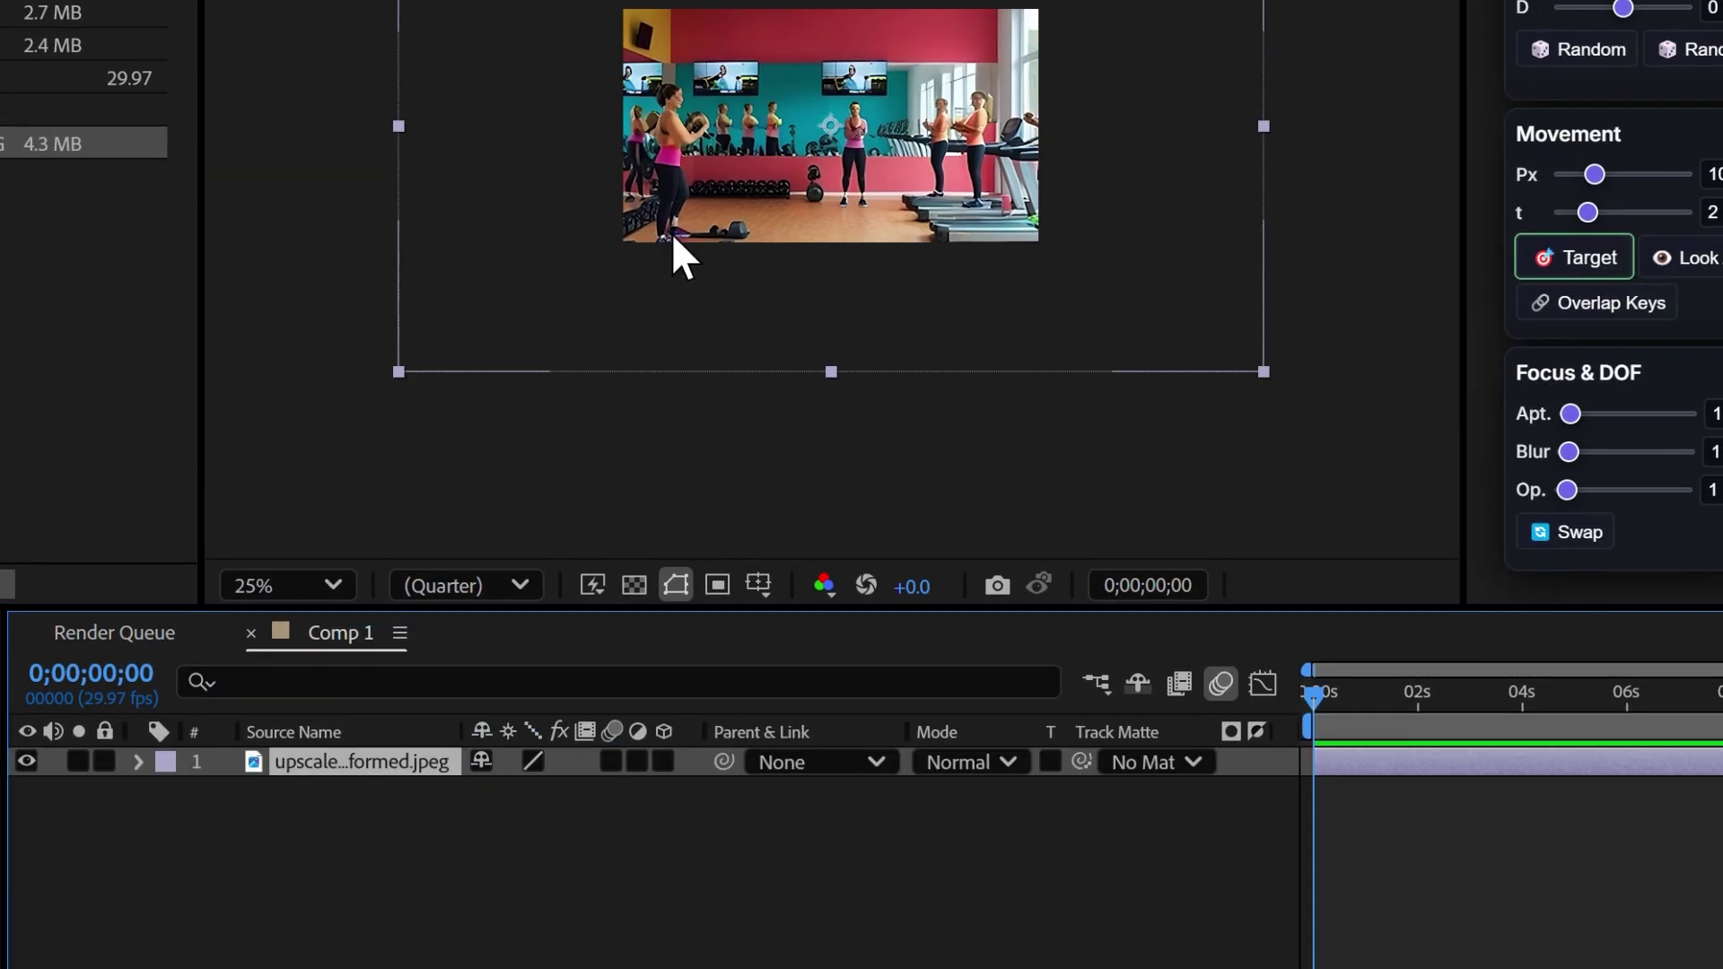
key("period")
key("period")
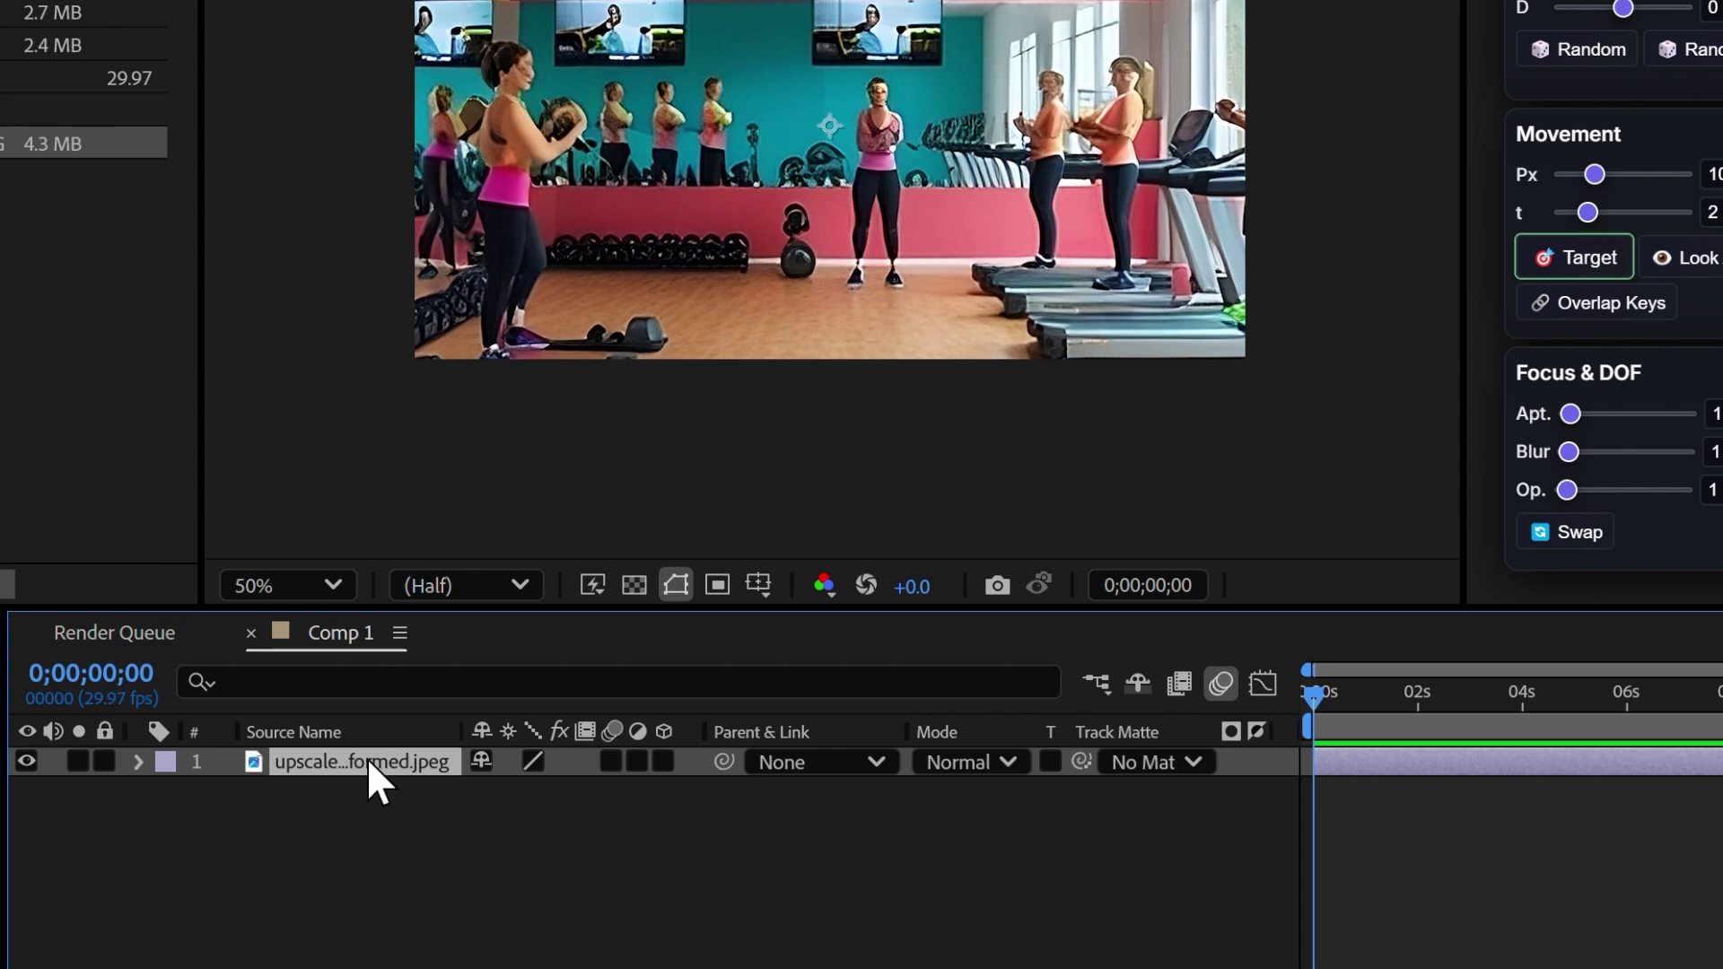
Set the gym background layer's Scale to 500%.
key("s")
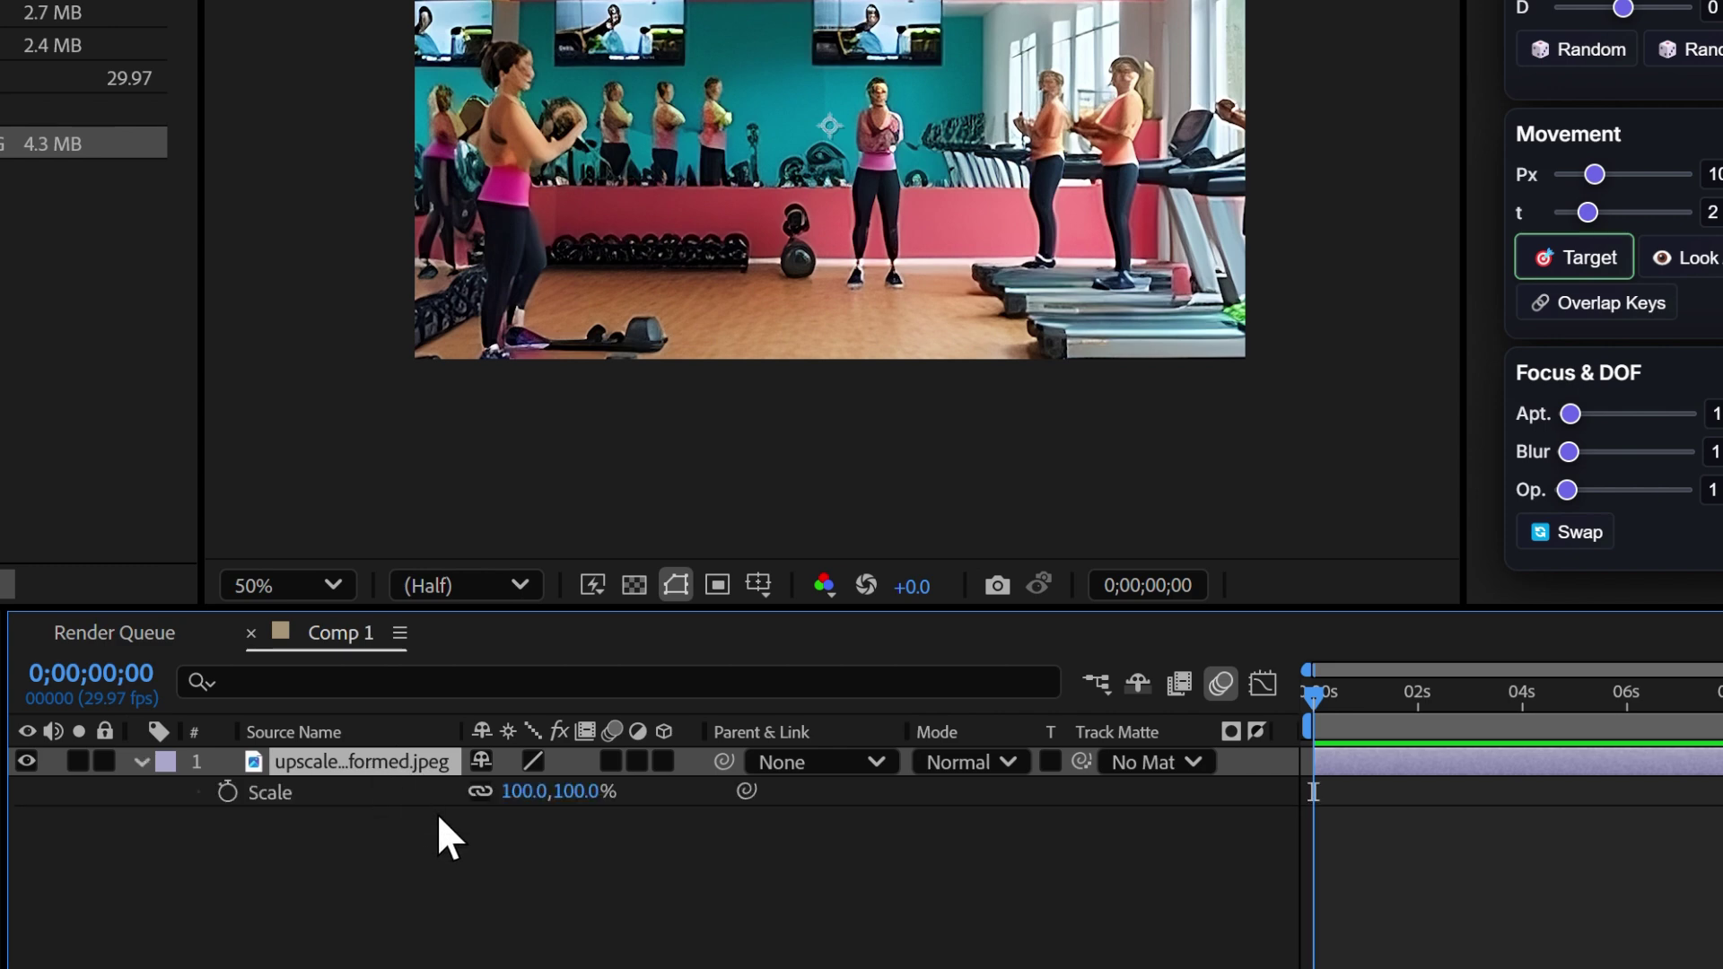
left_click(523, 790)
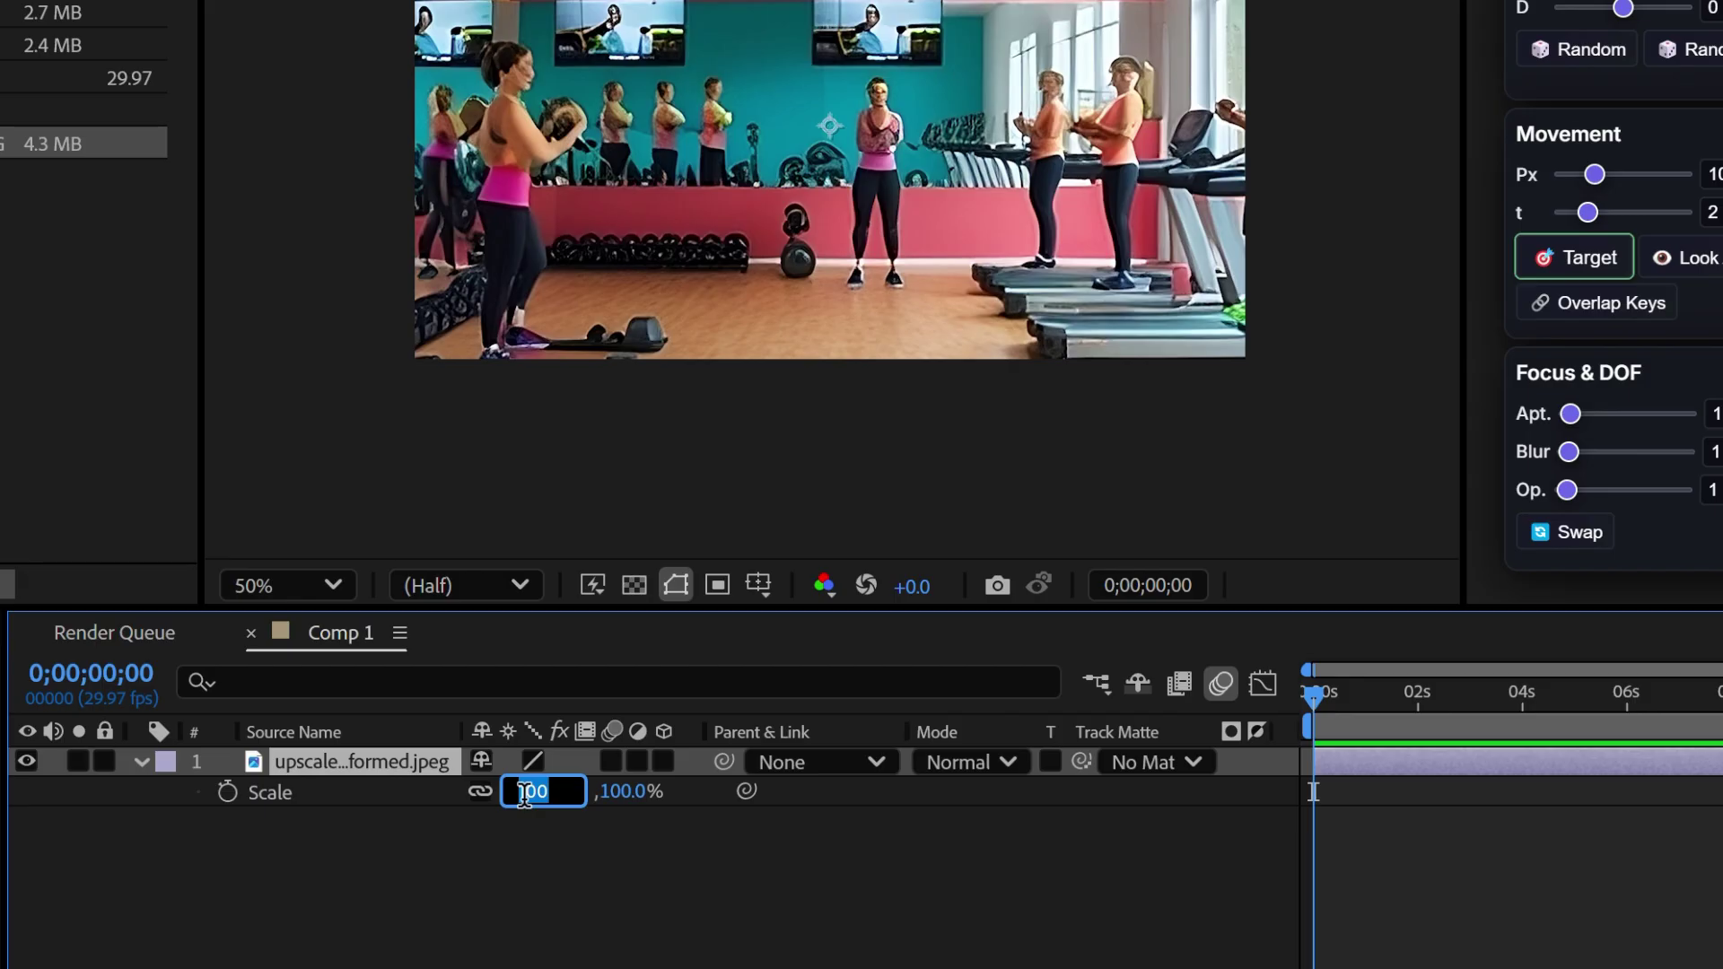
type("500")
key("Return")
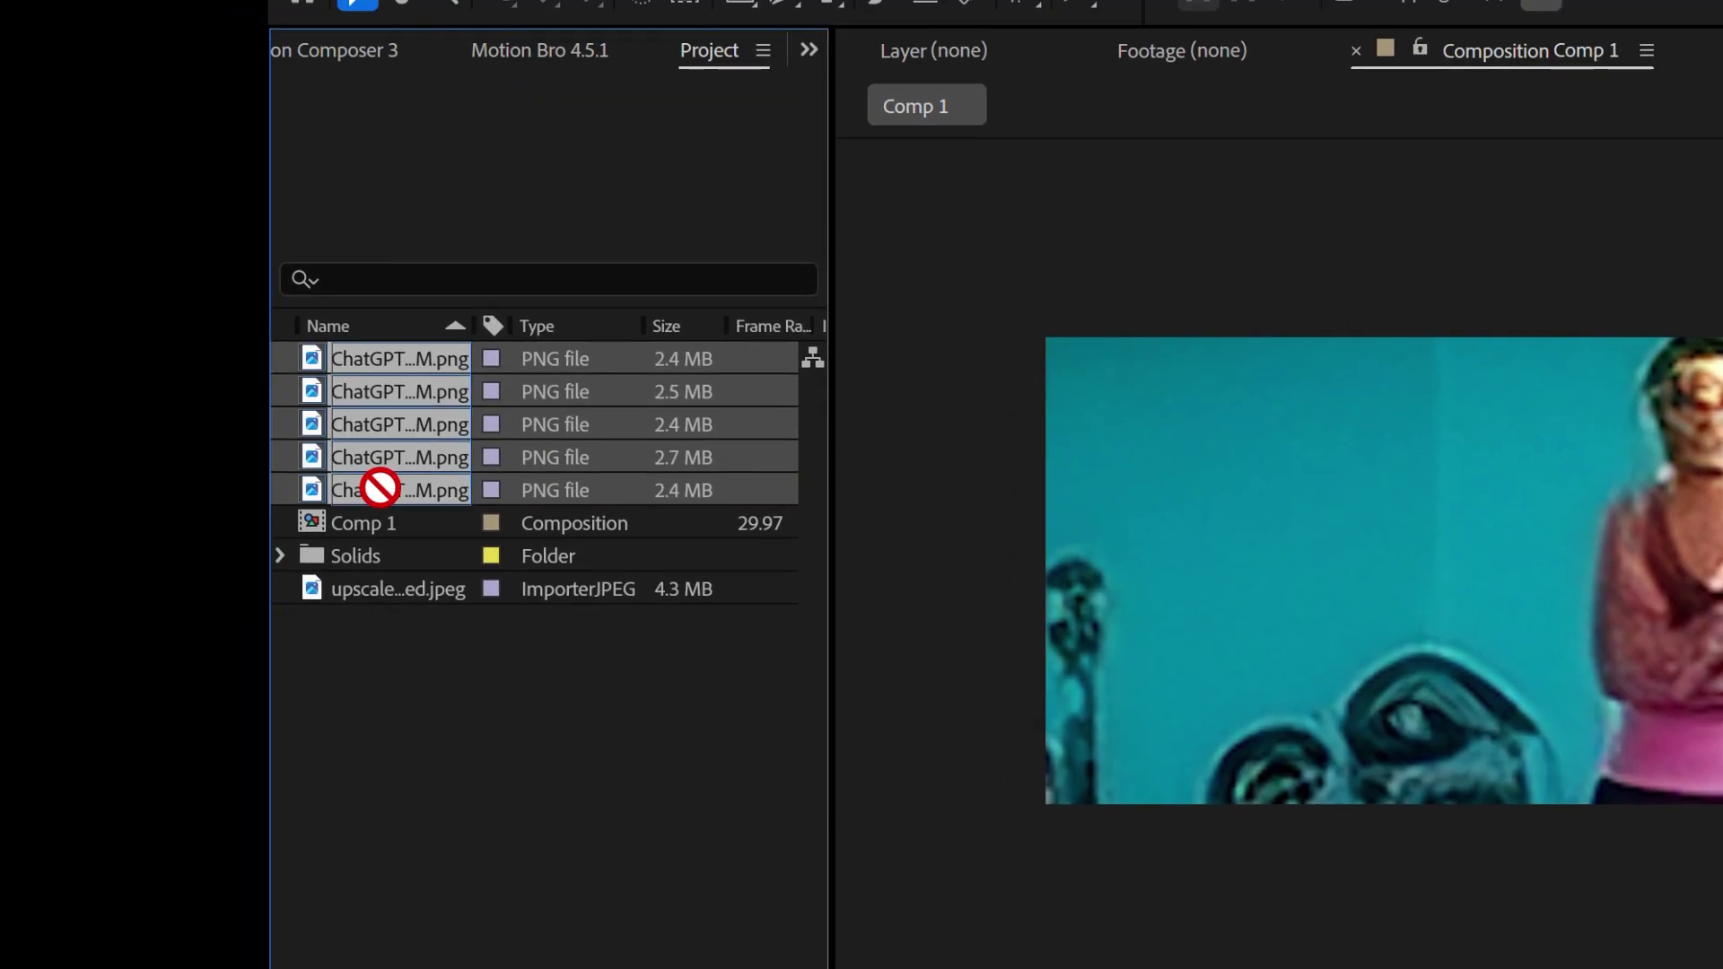
Drag the five ChatGPT figure PNGs into the Comp 1 viewer above the gym background.
left_click_drag(373, 481, 1175, 705)
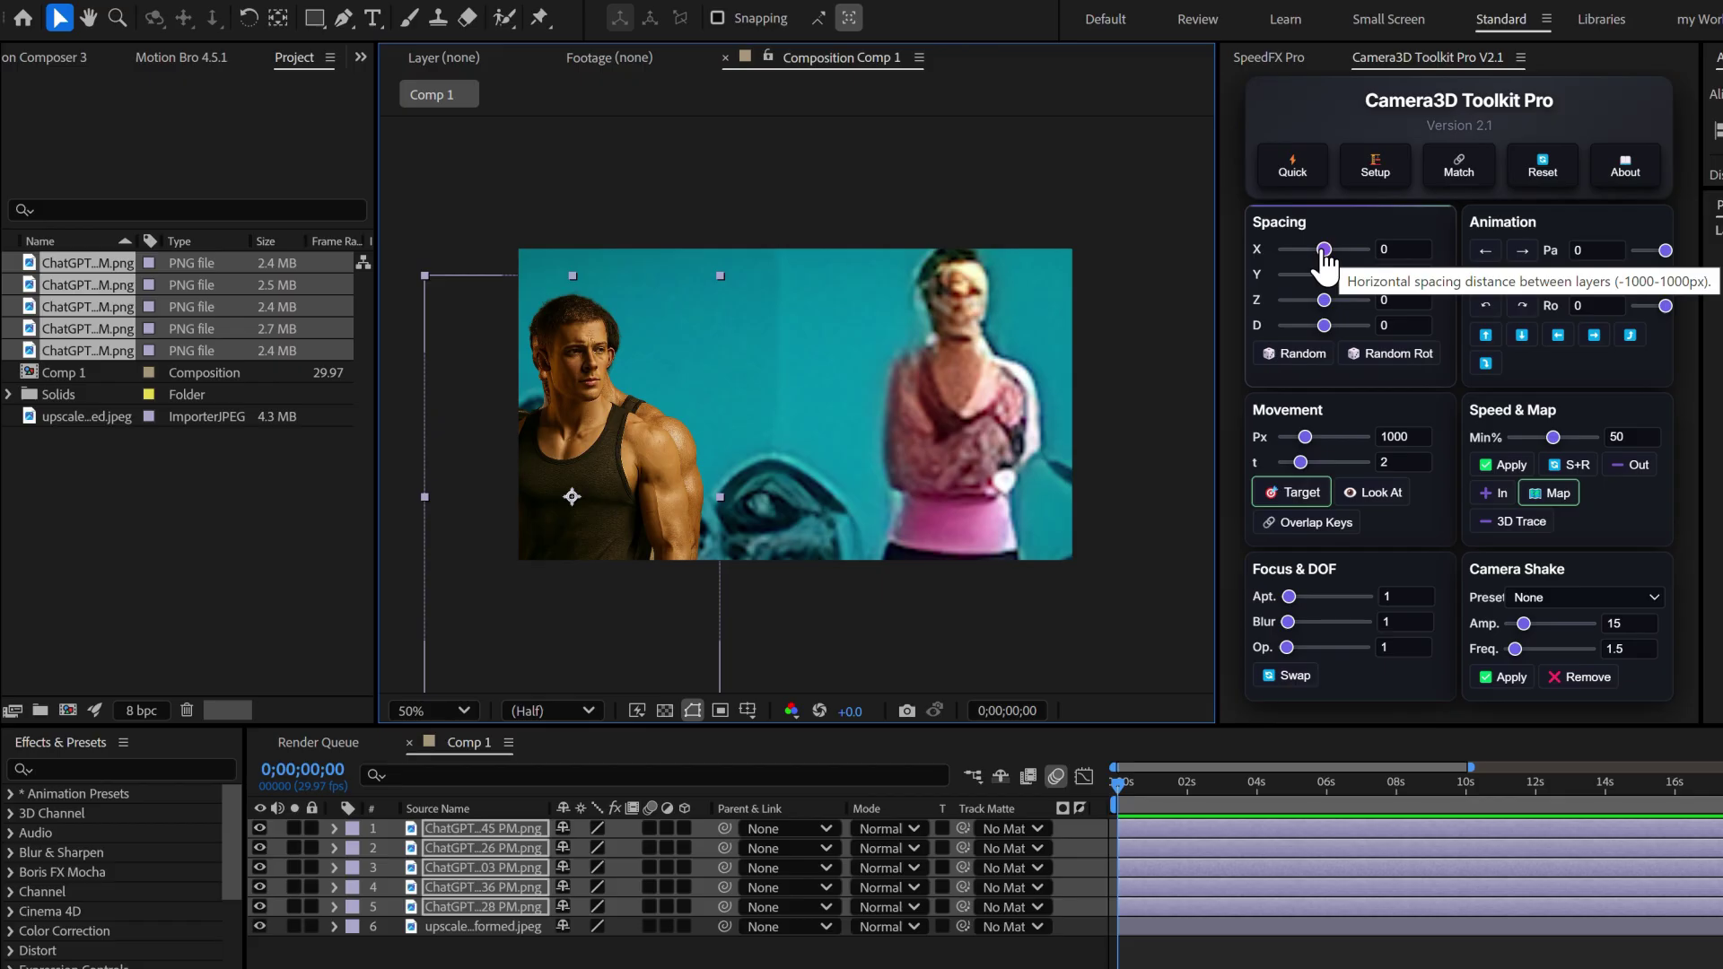
Spread the five figures in a row with Spacing X 394 and check each layer's placement.
left_click_drag(1324, 251, 1339, 248)
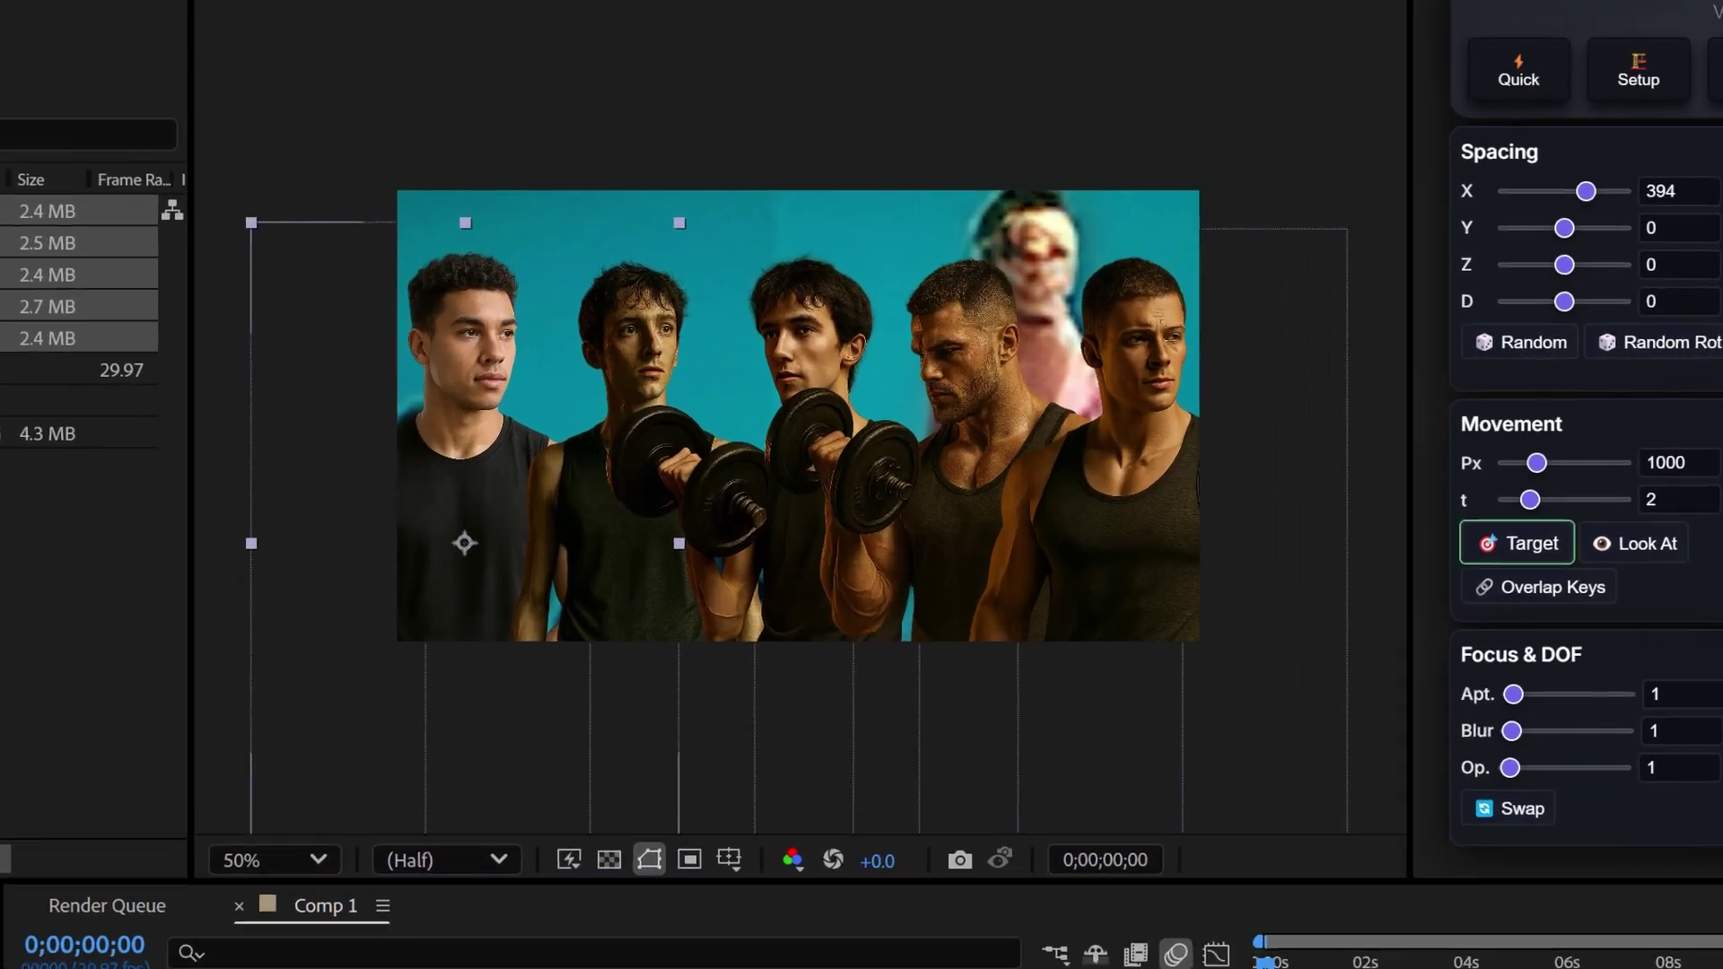
left_click(460, 560)
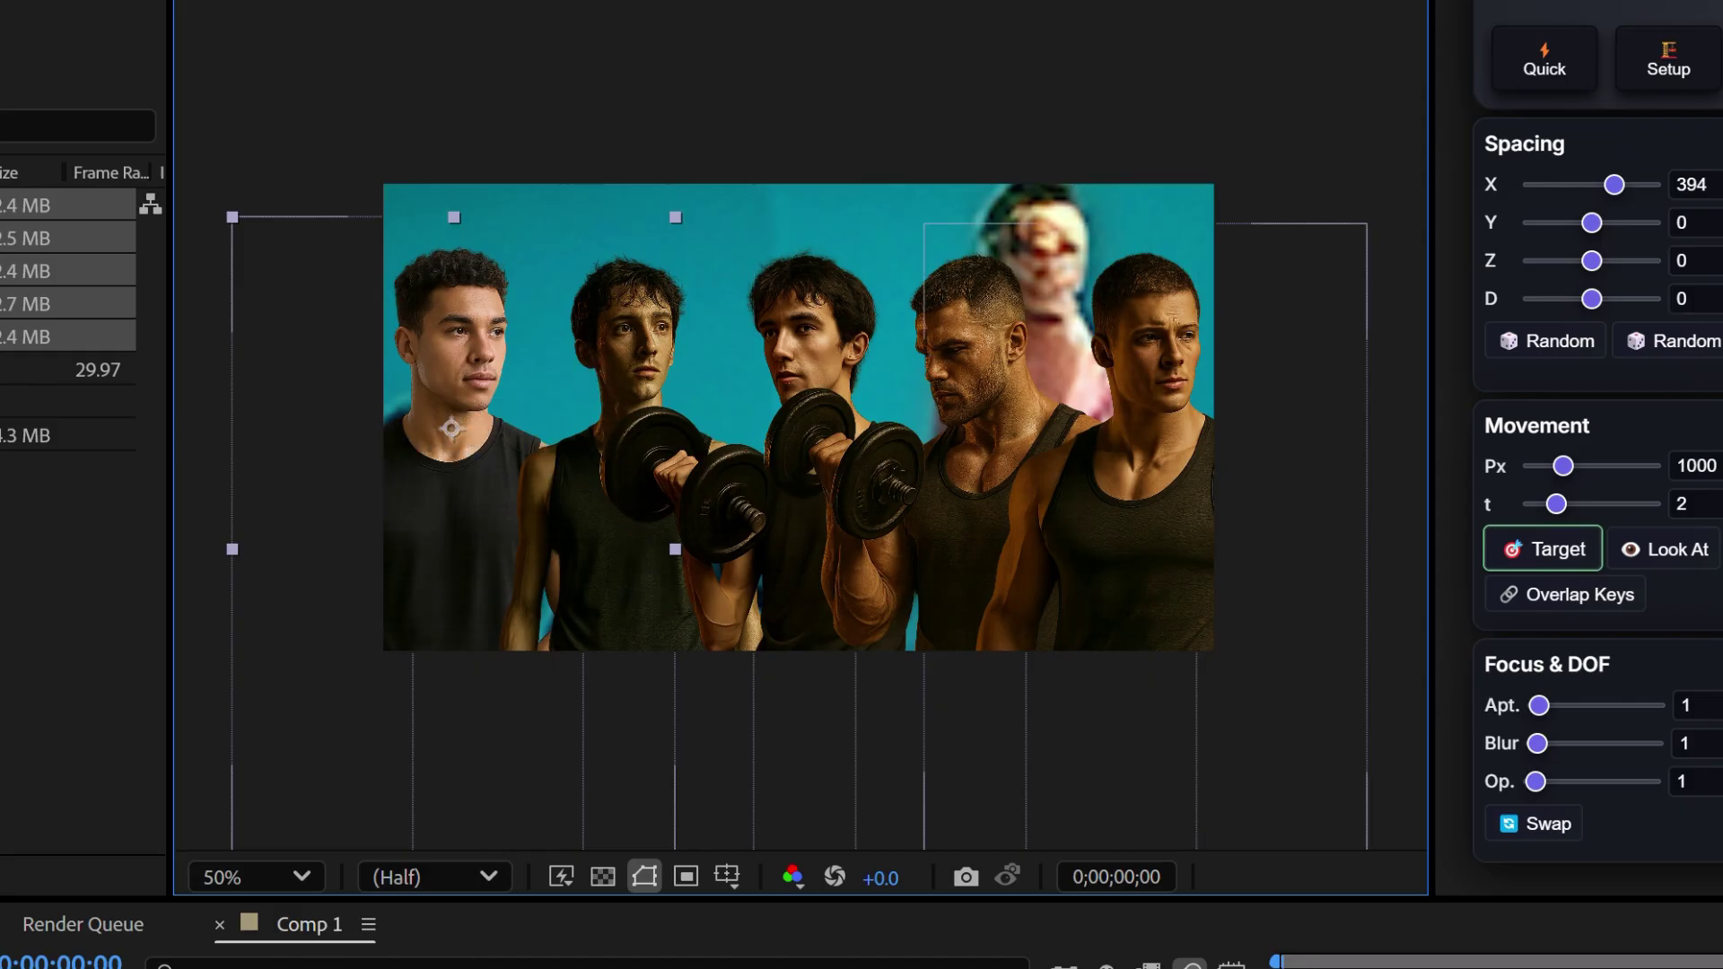
left_click(635, 571)
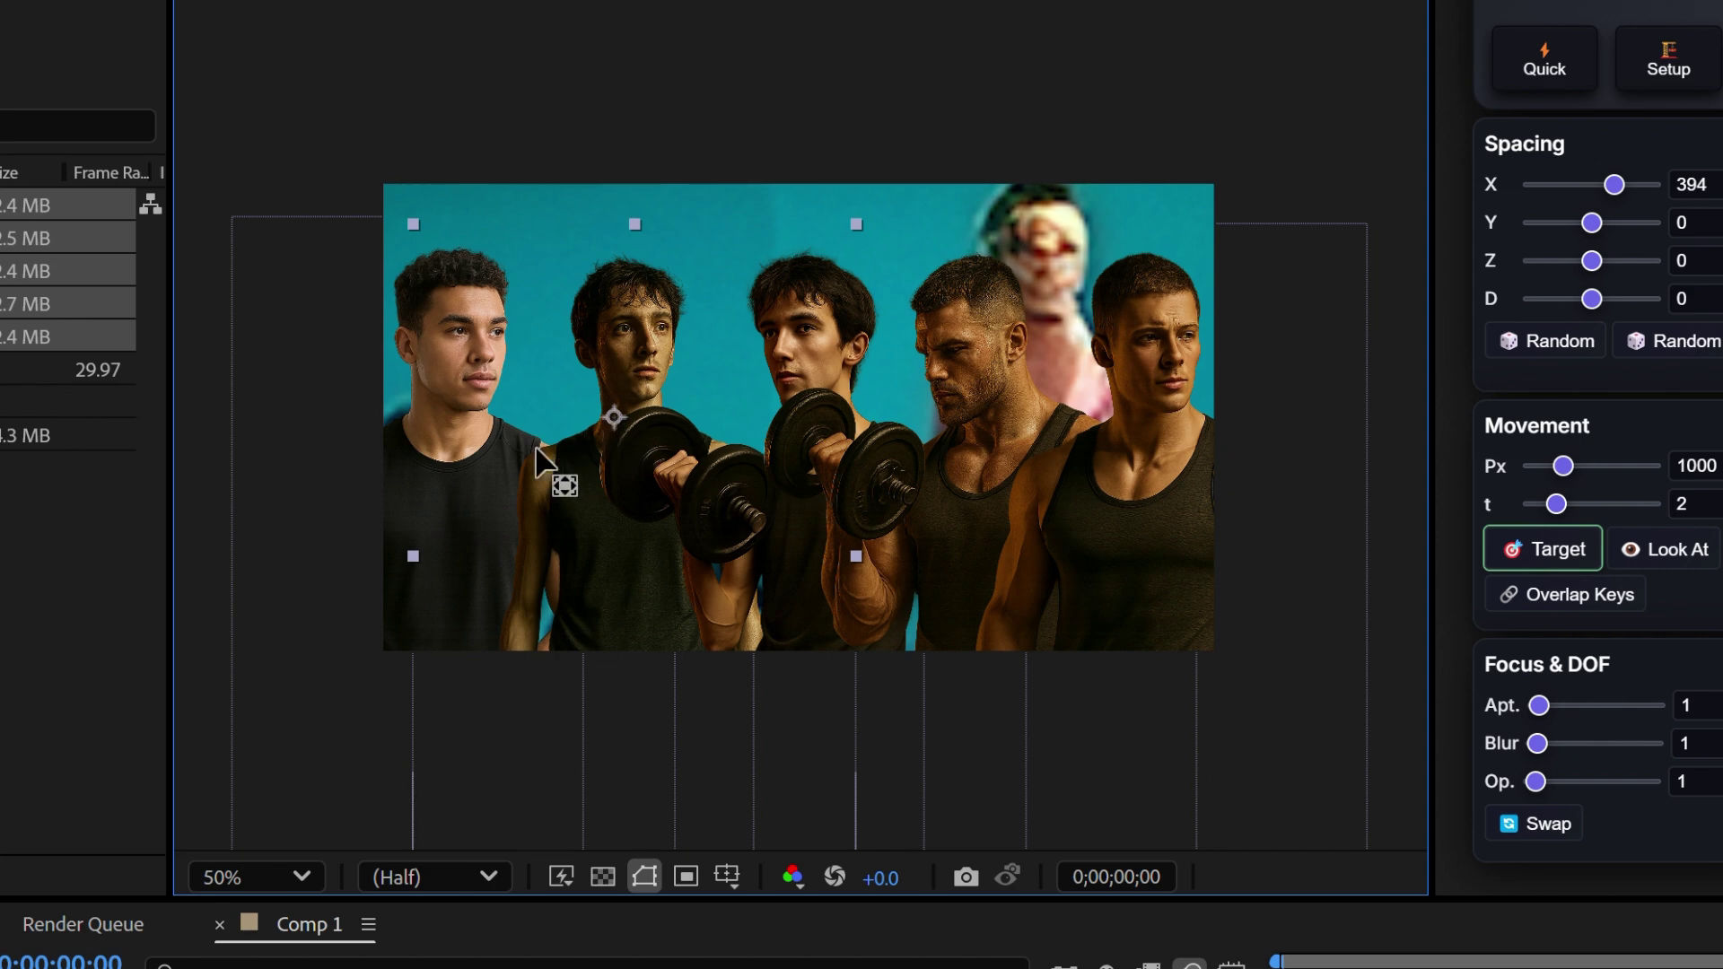
left_click(800, 549)
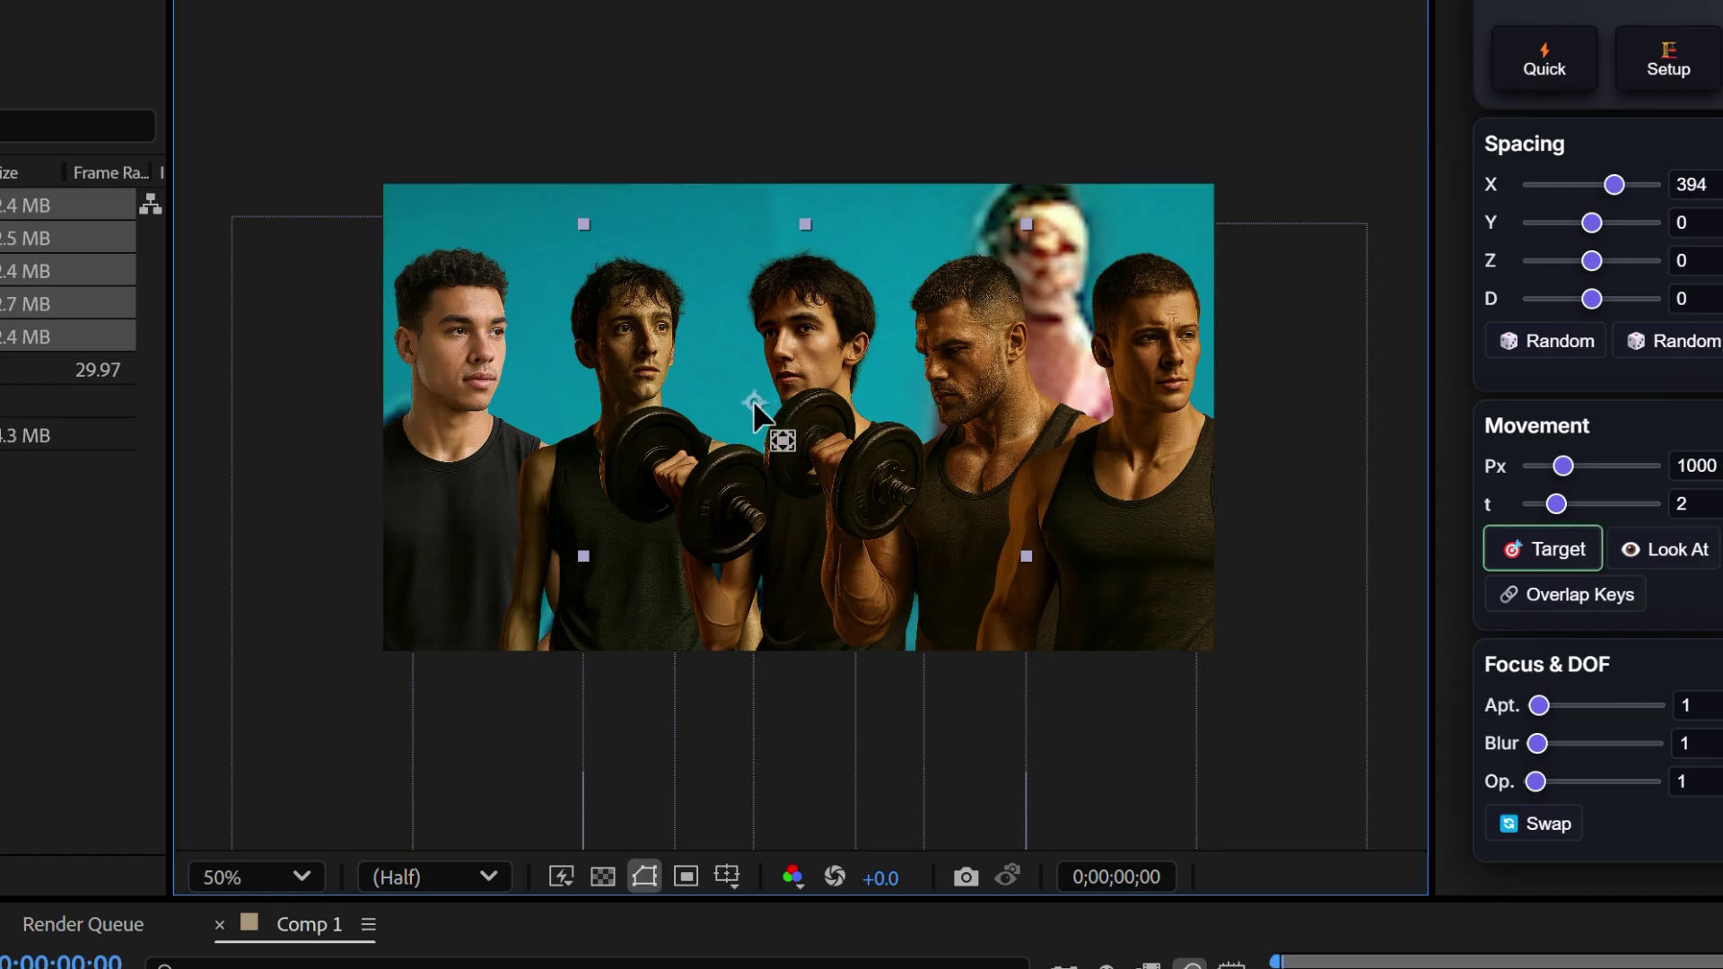
key("ctrl+Down")
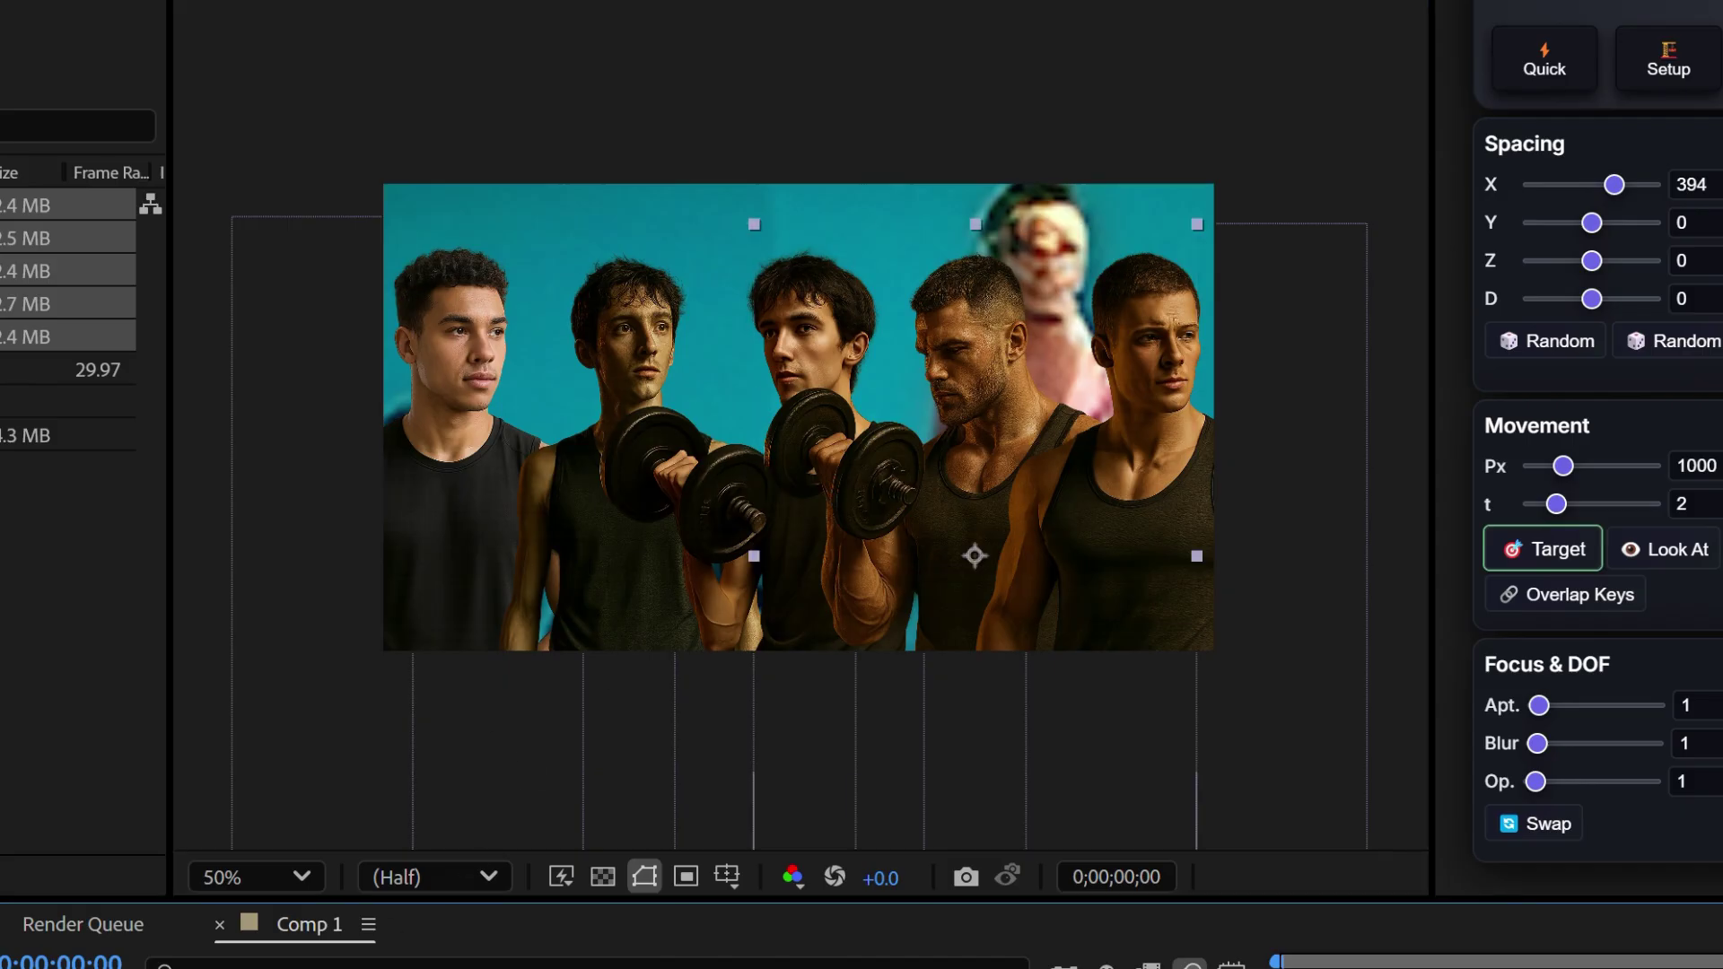
left_click(994, 559)
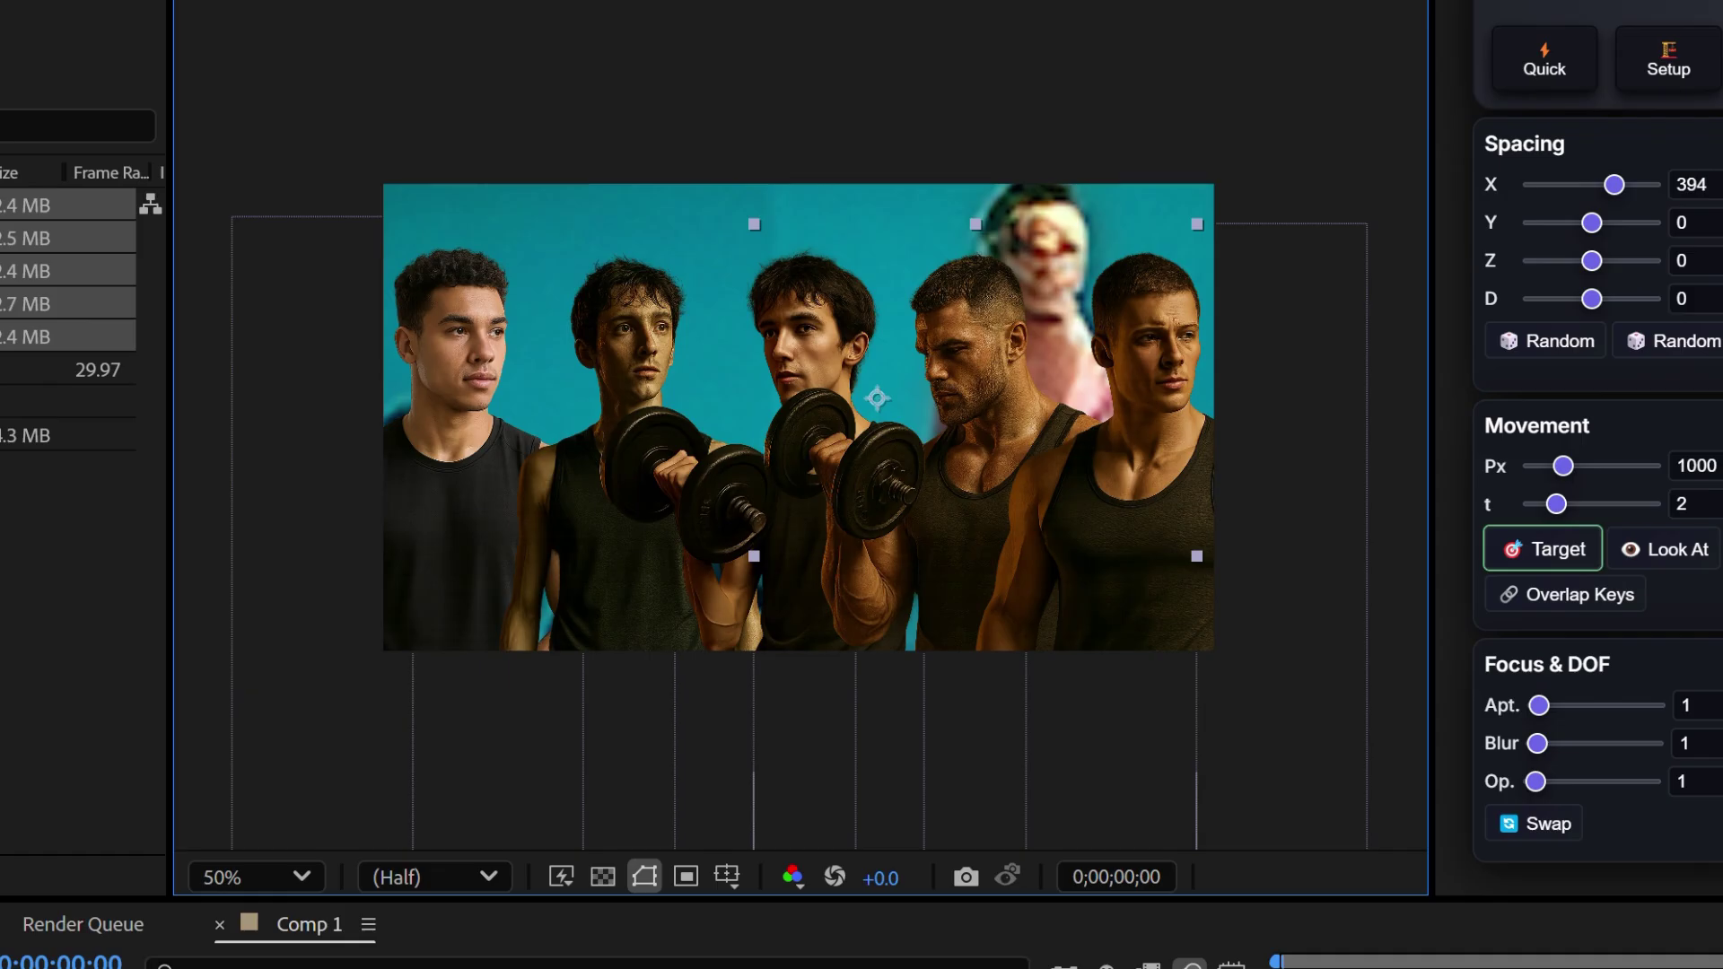
left_click(1073, 393)
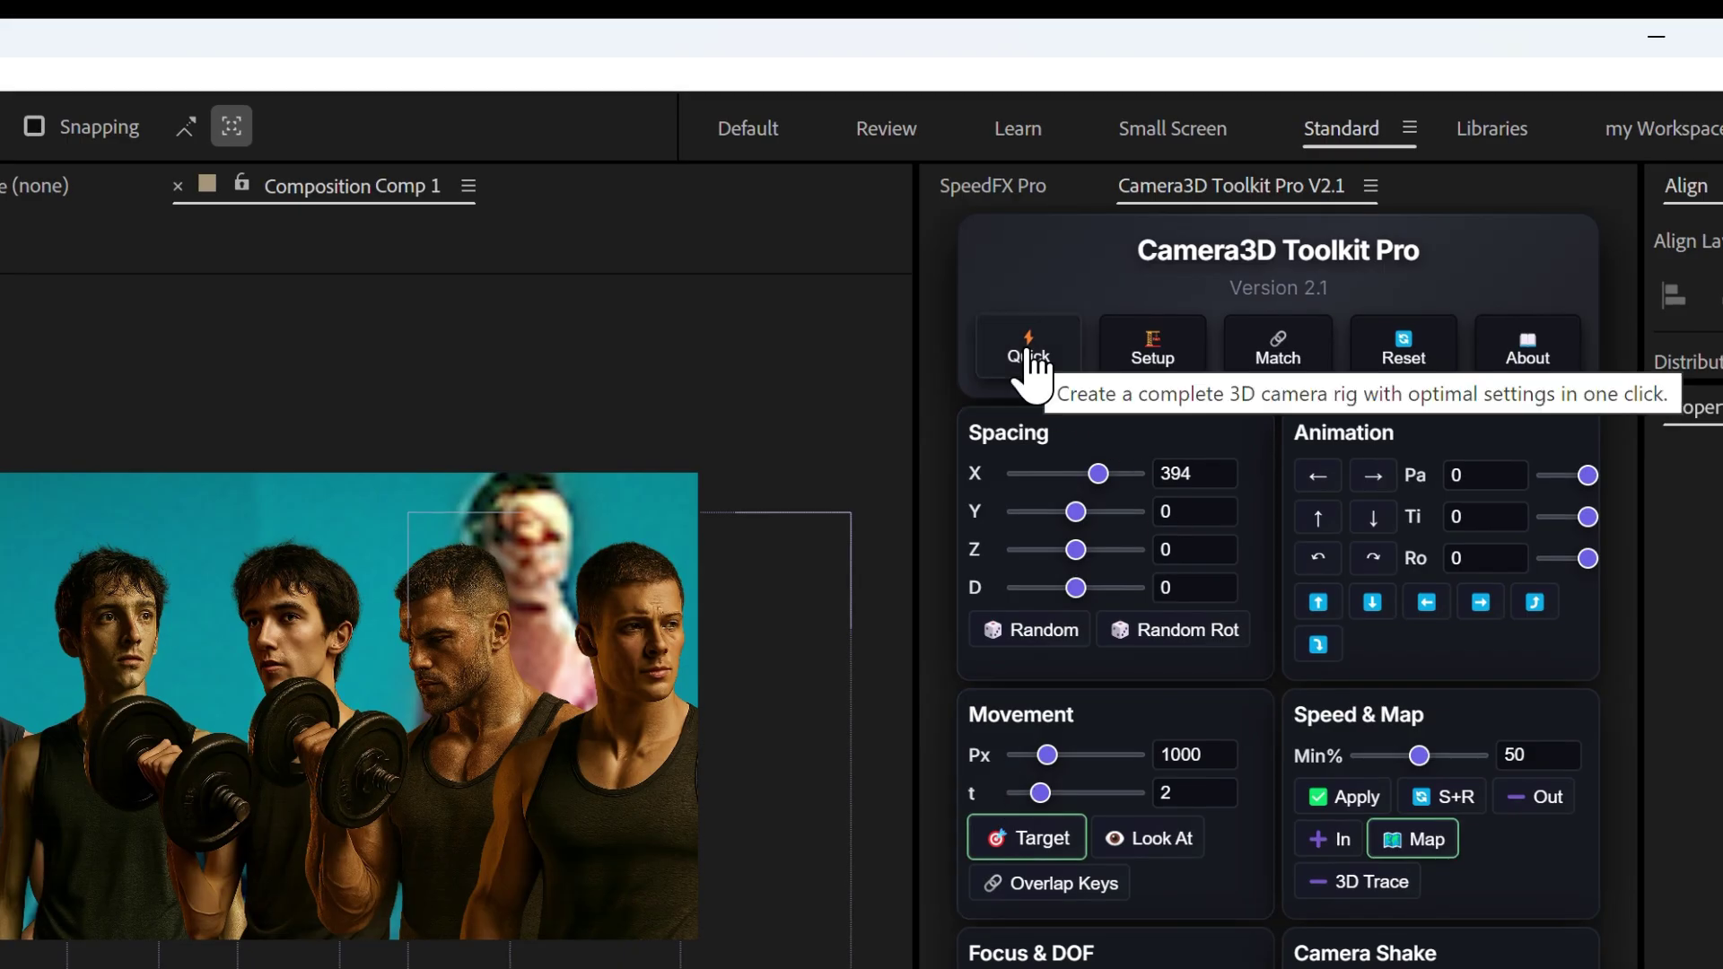
Build the camera rig with Camera 1 parented to Null 2, and nudge two figures slightly left.
left_click(1020, 351)
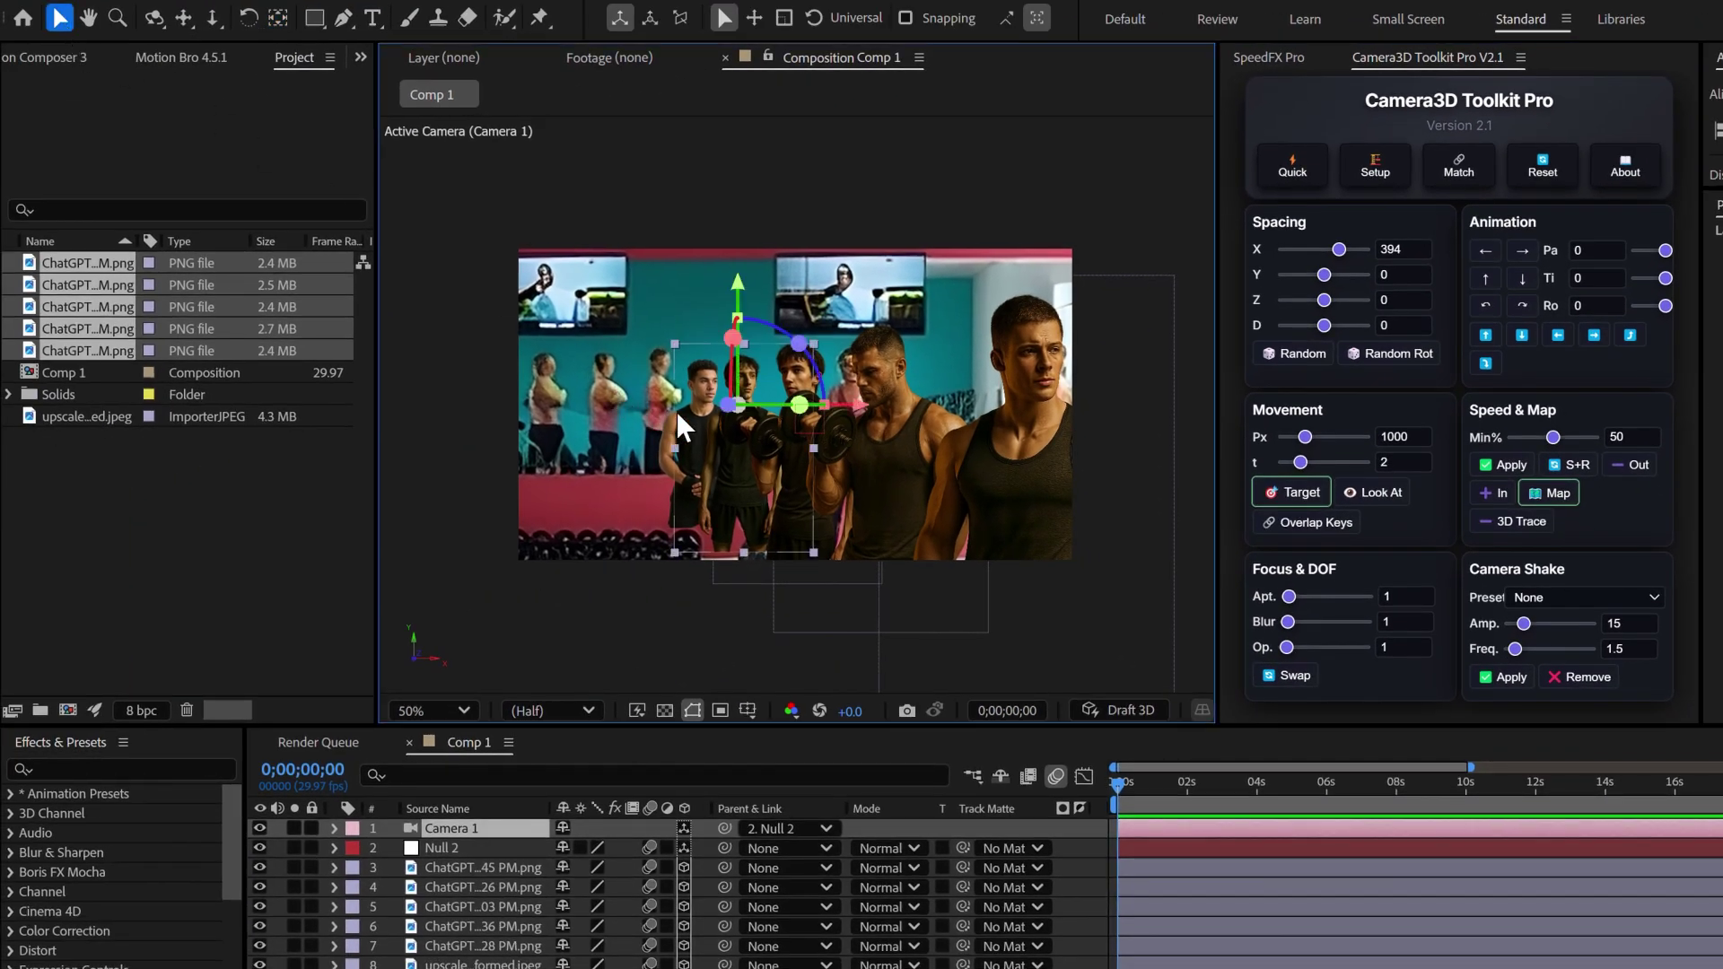
left_click(389, 492)
left_click_drag(525, 435, 498, 462)
left_click_drag(778, 424, 497, 439)
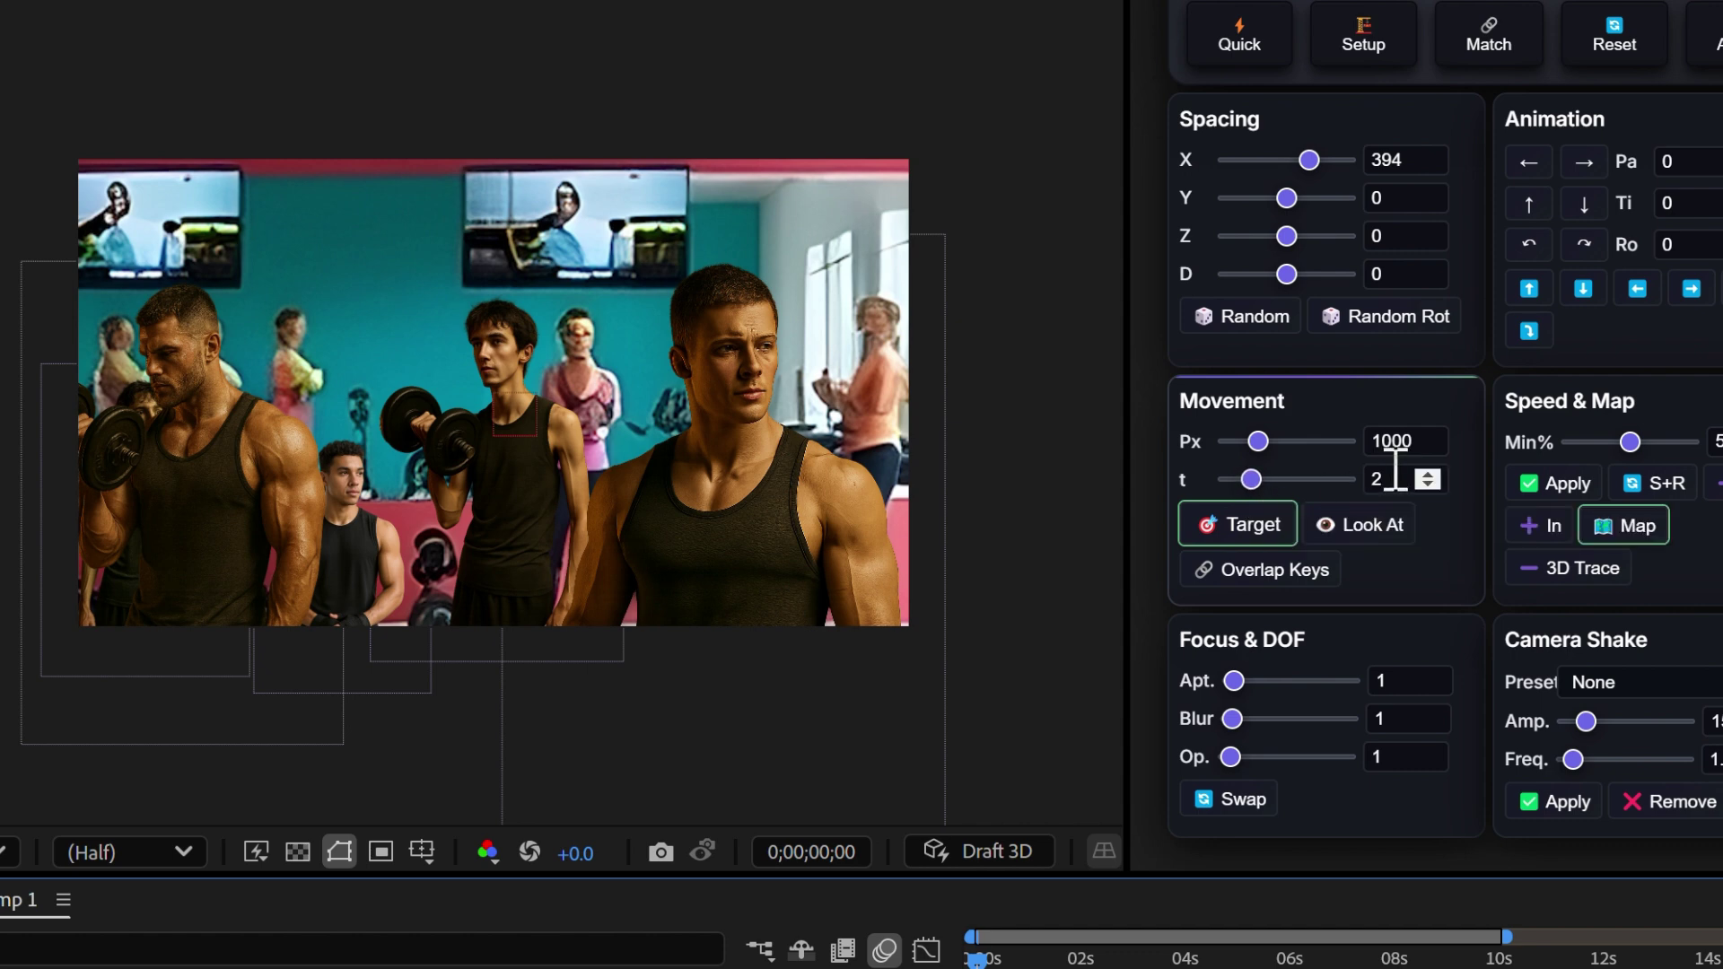
Change the camera move time from 2 to 5, keeping move distance 1000.
left_click(1366, 480)
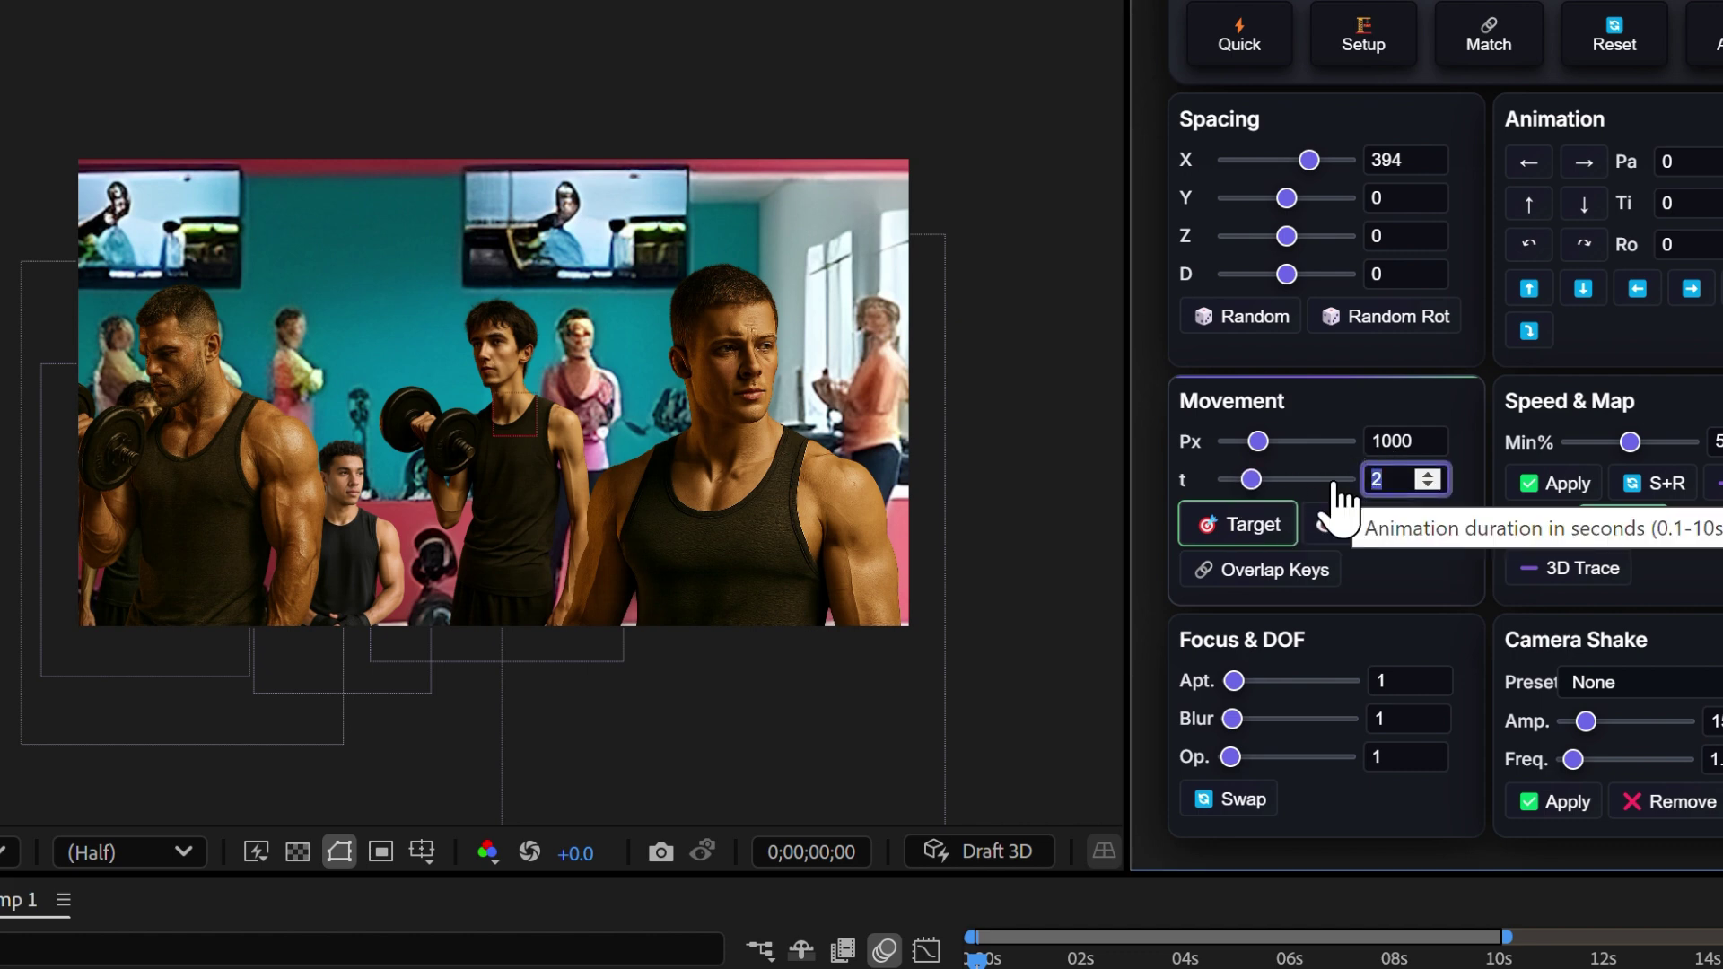
type("5")
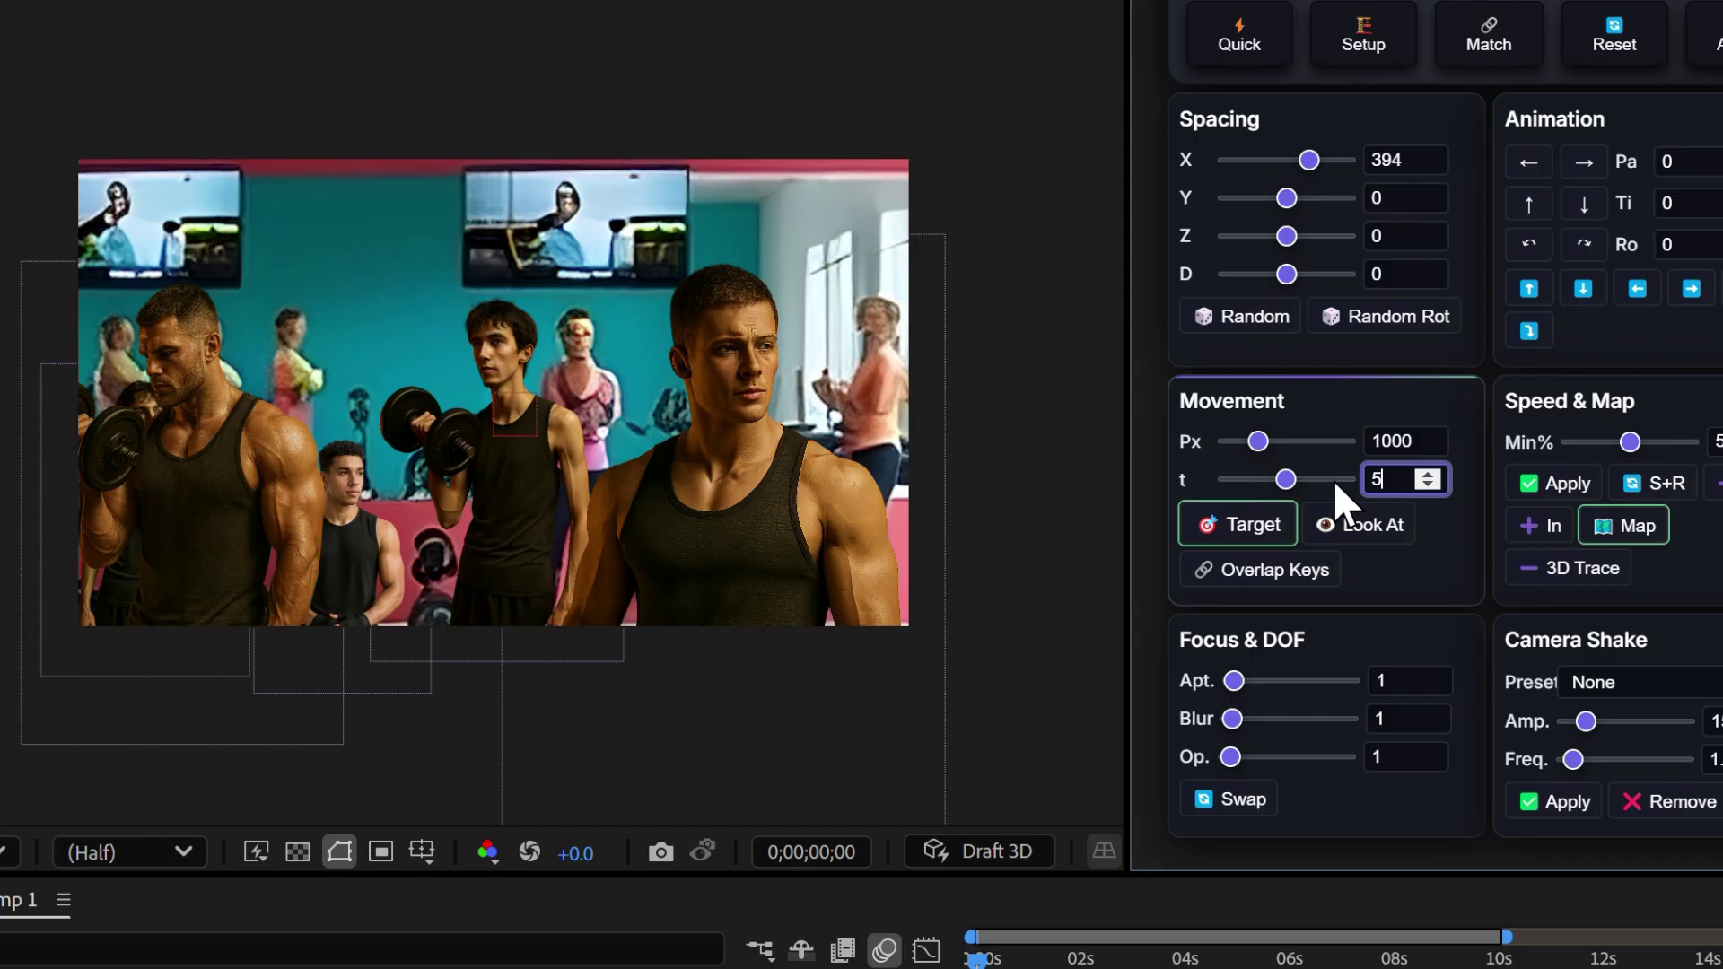
left_click(1399, 572)
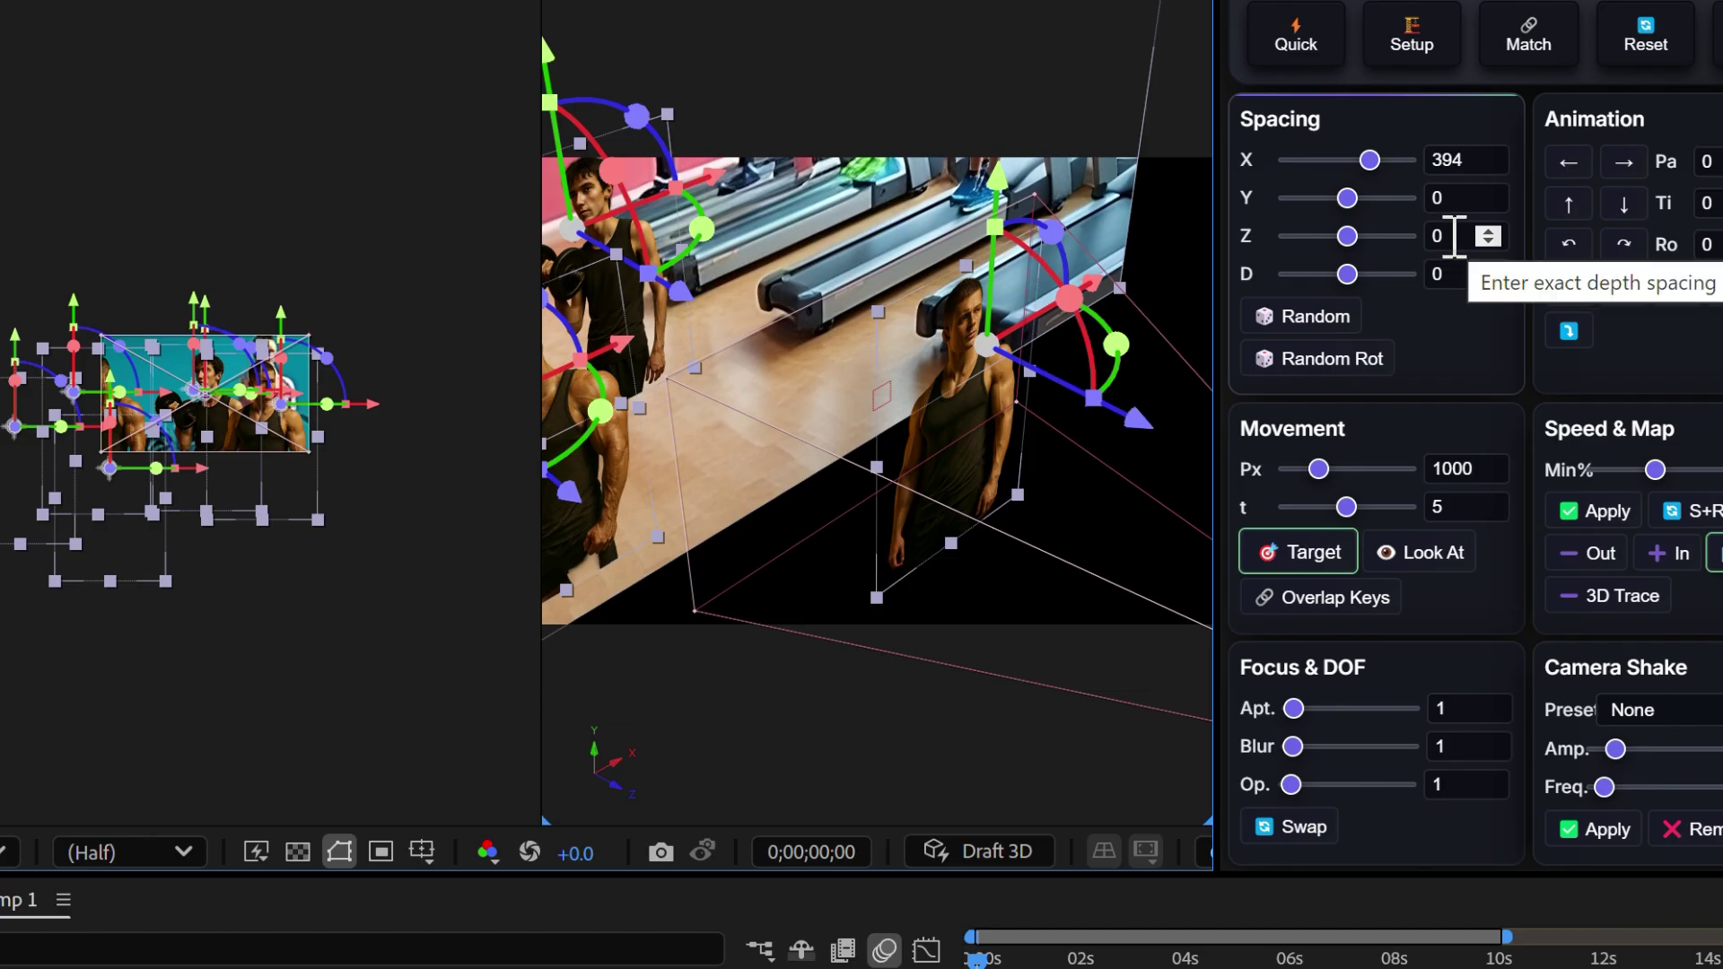
Set Spacing Z to 3000 so the figures recede in depth.
left_click(1454, 236)
type("300")
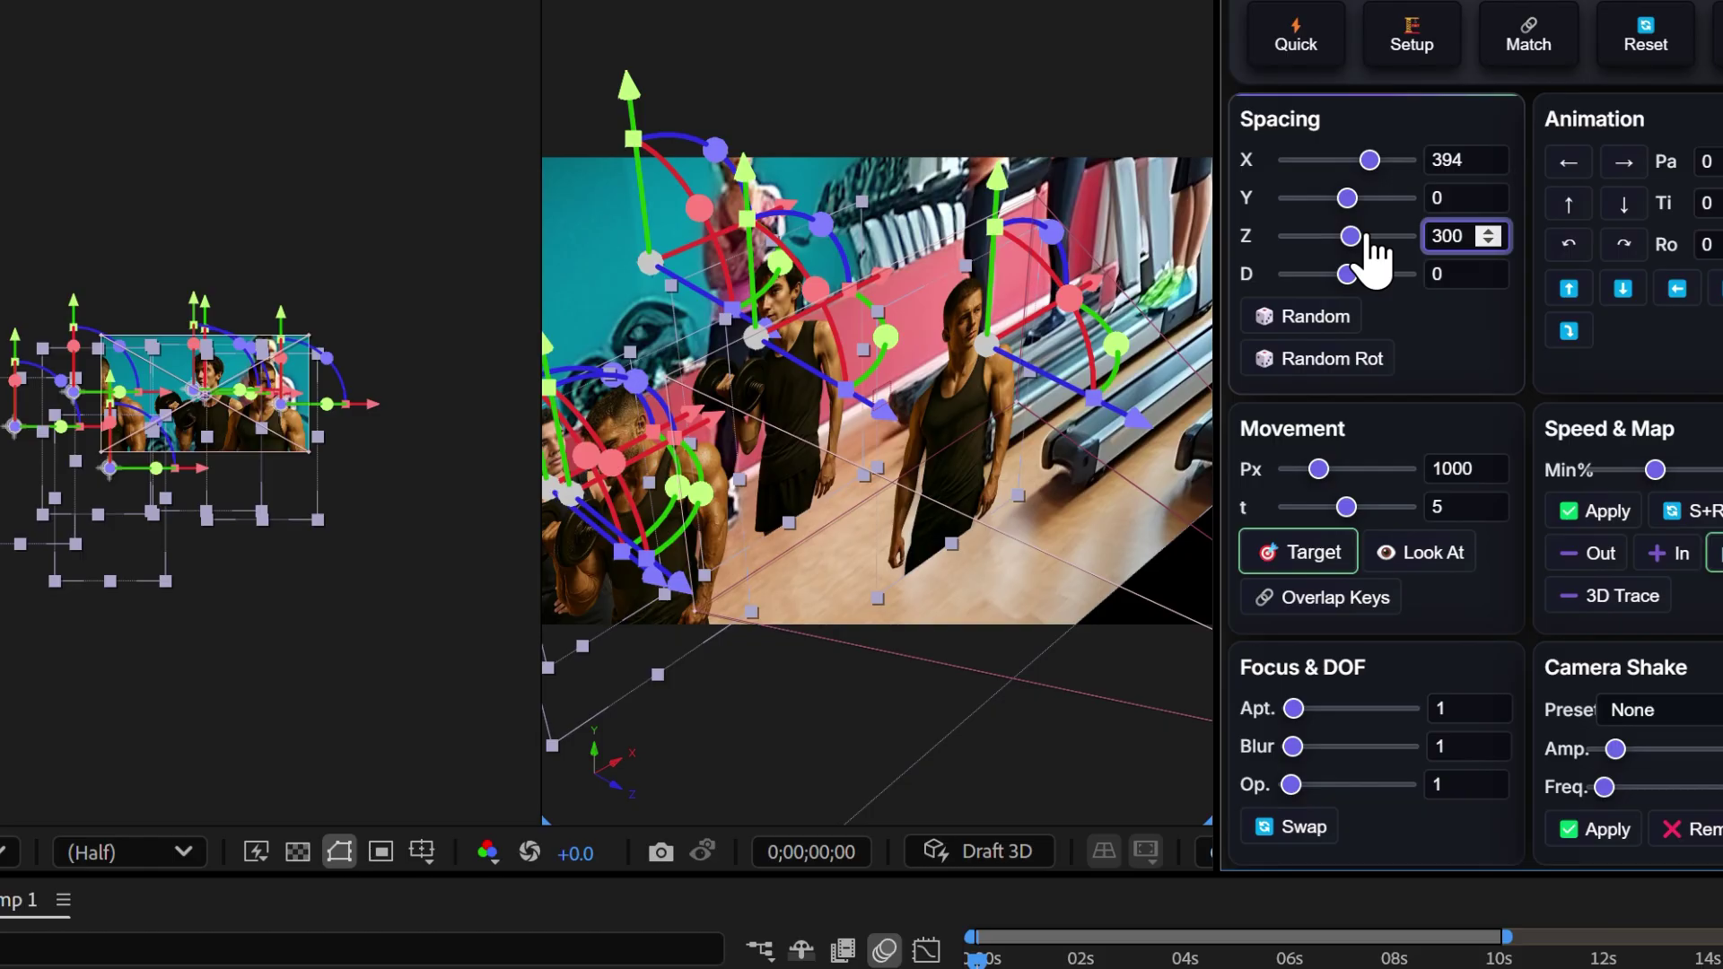
type("0")
mouse_move(1365, 231)
left_mouse_down()
mouse_move(1343, 233)
mouse_move(1363, 235)
left_mouse_up()
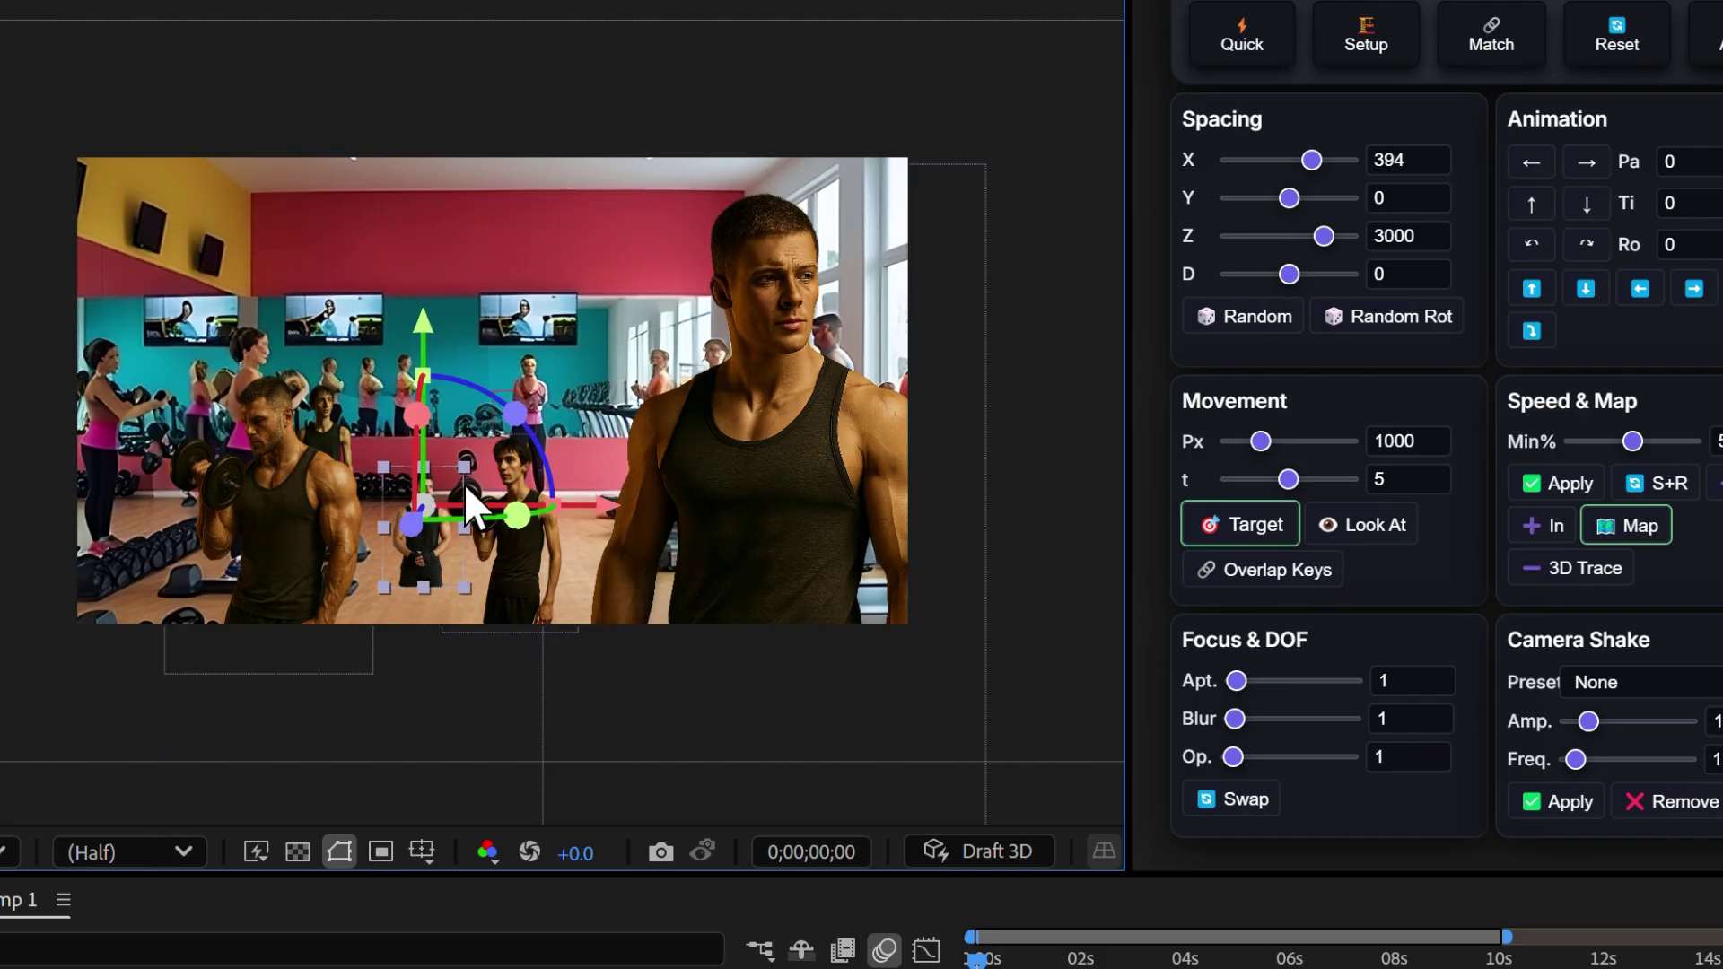
Tilt one figure and the big foreground man (about -16°) around their Z axes.
left_click_drag(463, 482, 473, 469)
left_click(764, 415)
left_click_drag(875, 256, 893, 273)
left_click(176, 404)
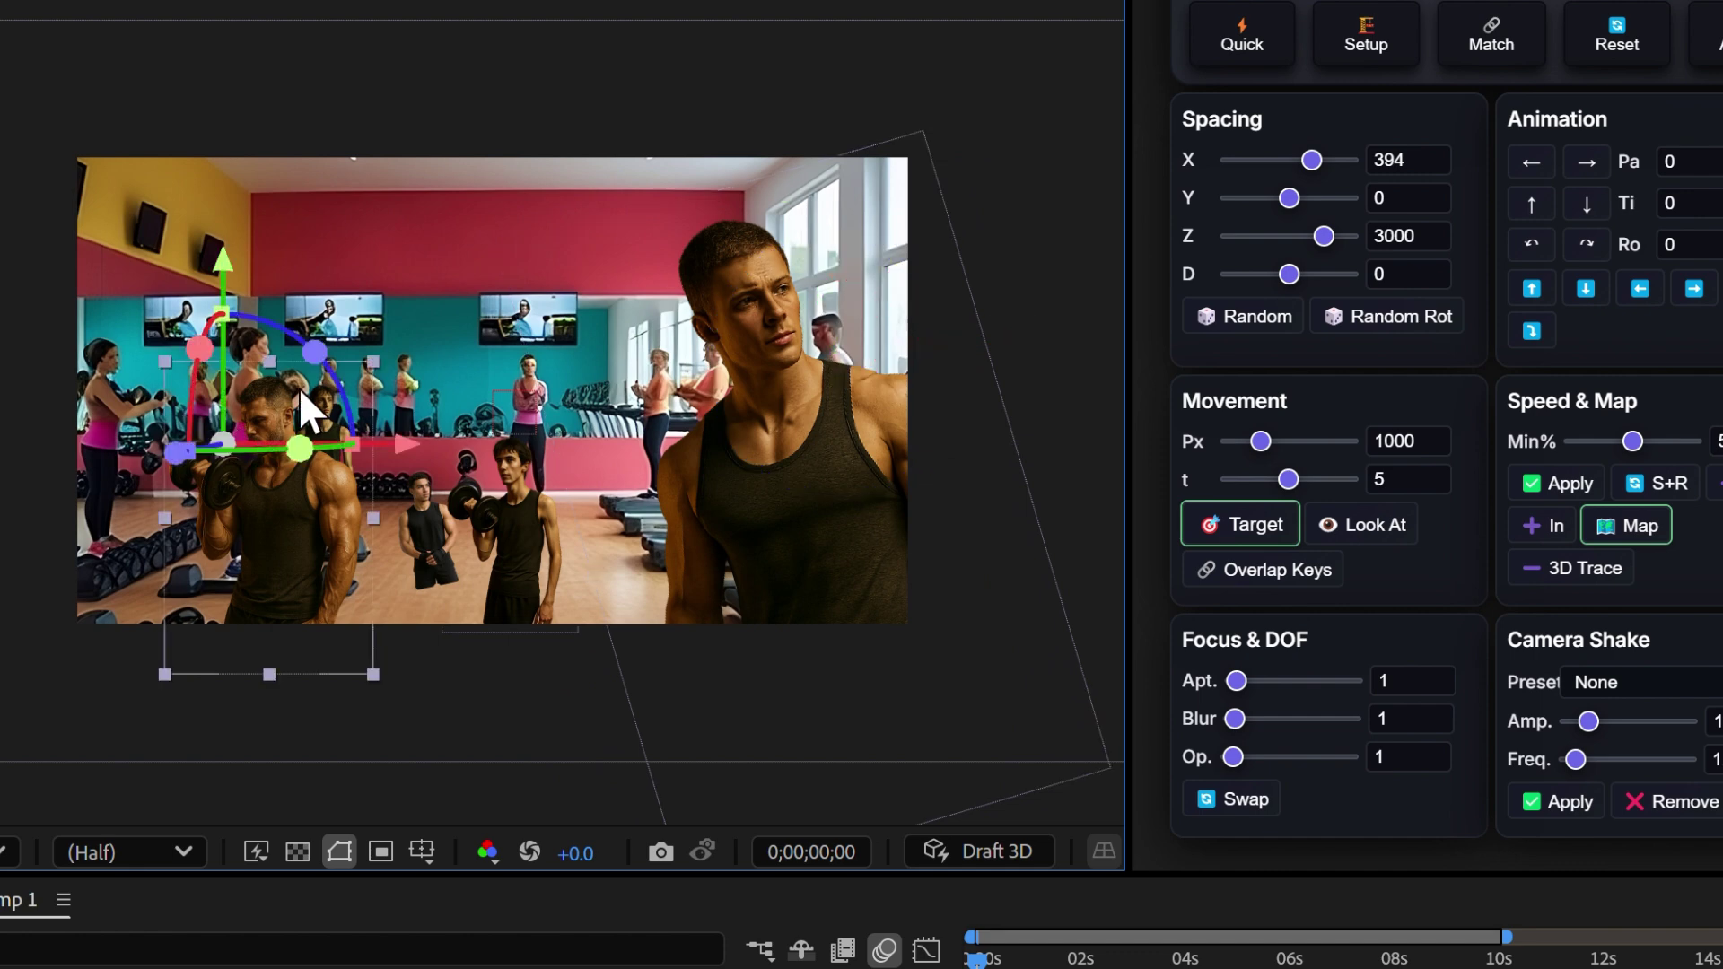
Tilt the small left figure about 4.1° around Z, then select the gym background layer.
left_click_drag(233, 466, 252, 455)
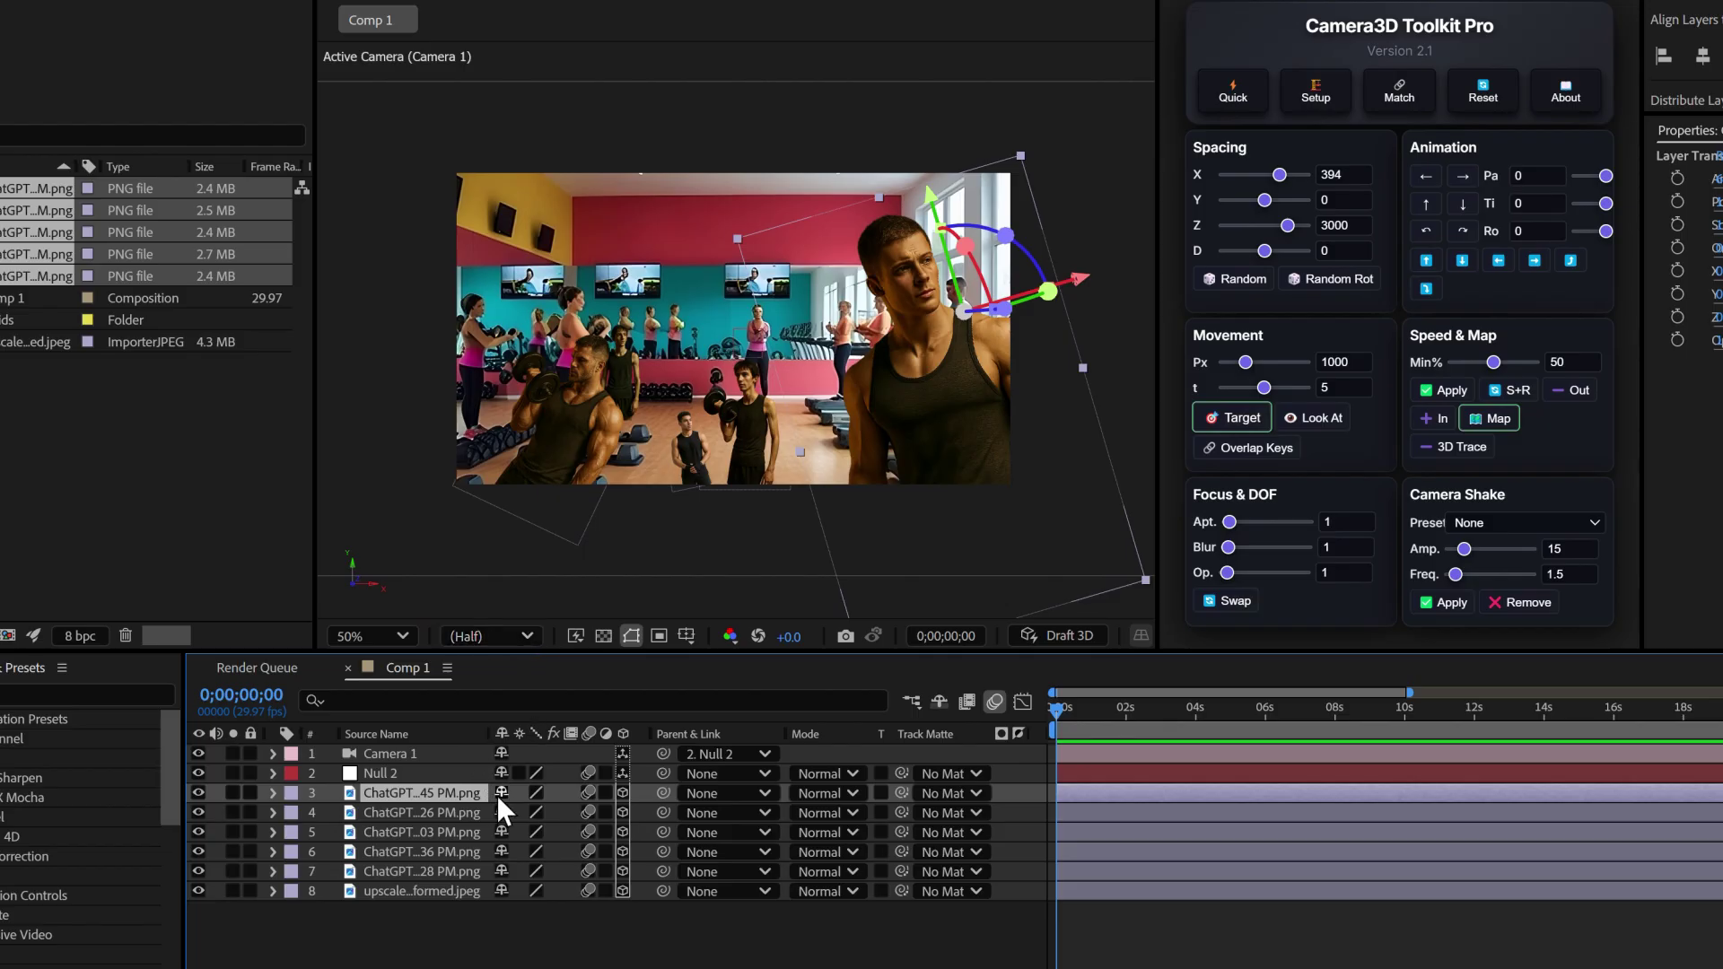
left_click(438, 890)
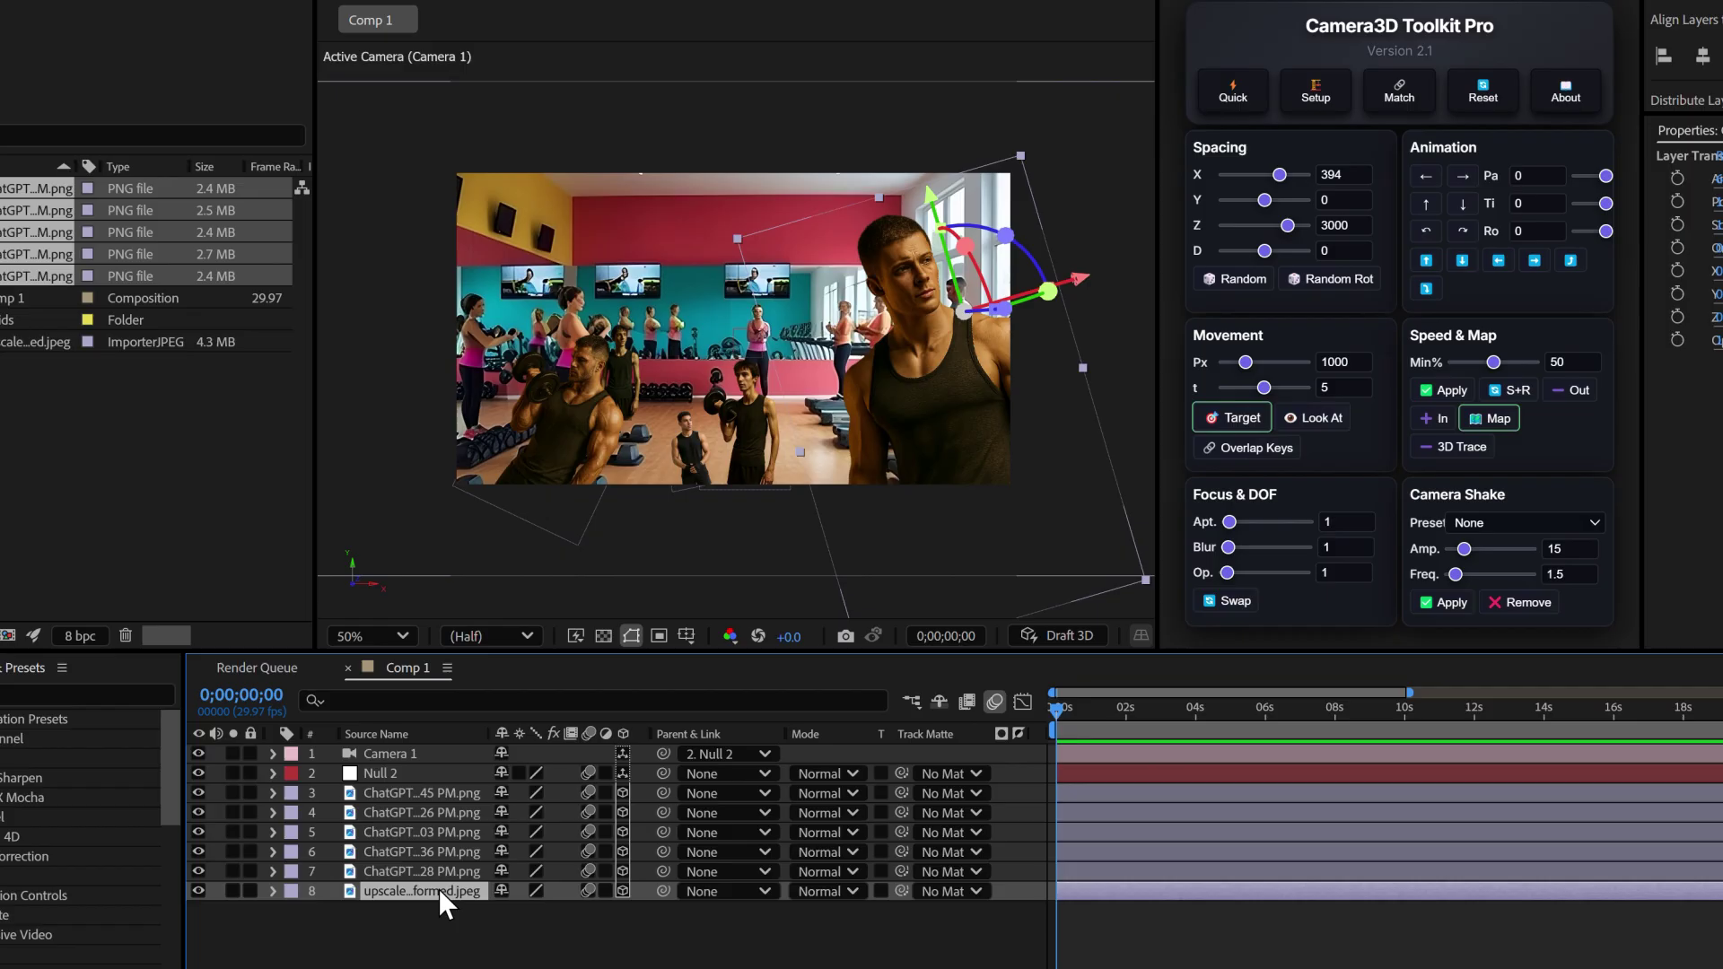
Match the camera to the gym background and roll Null 2's Z Rotation to tilt the view.
left_click(1396, 92)
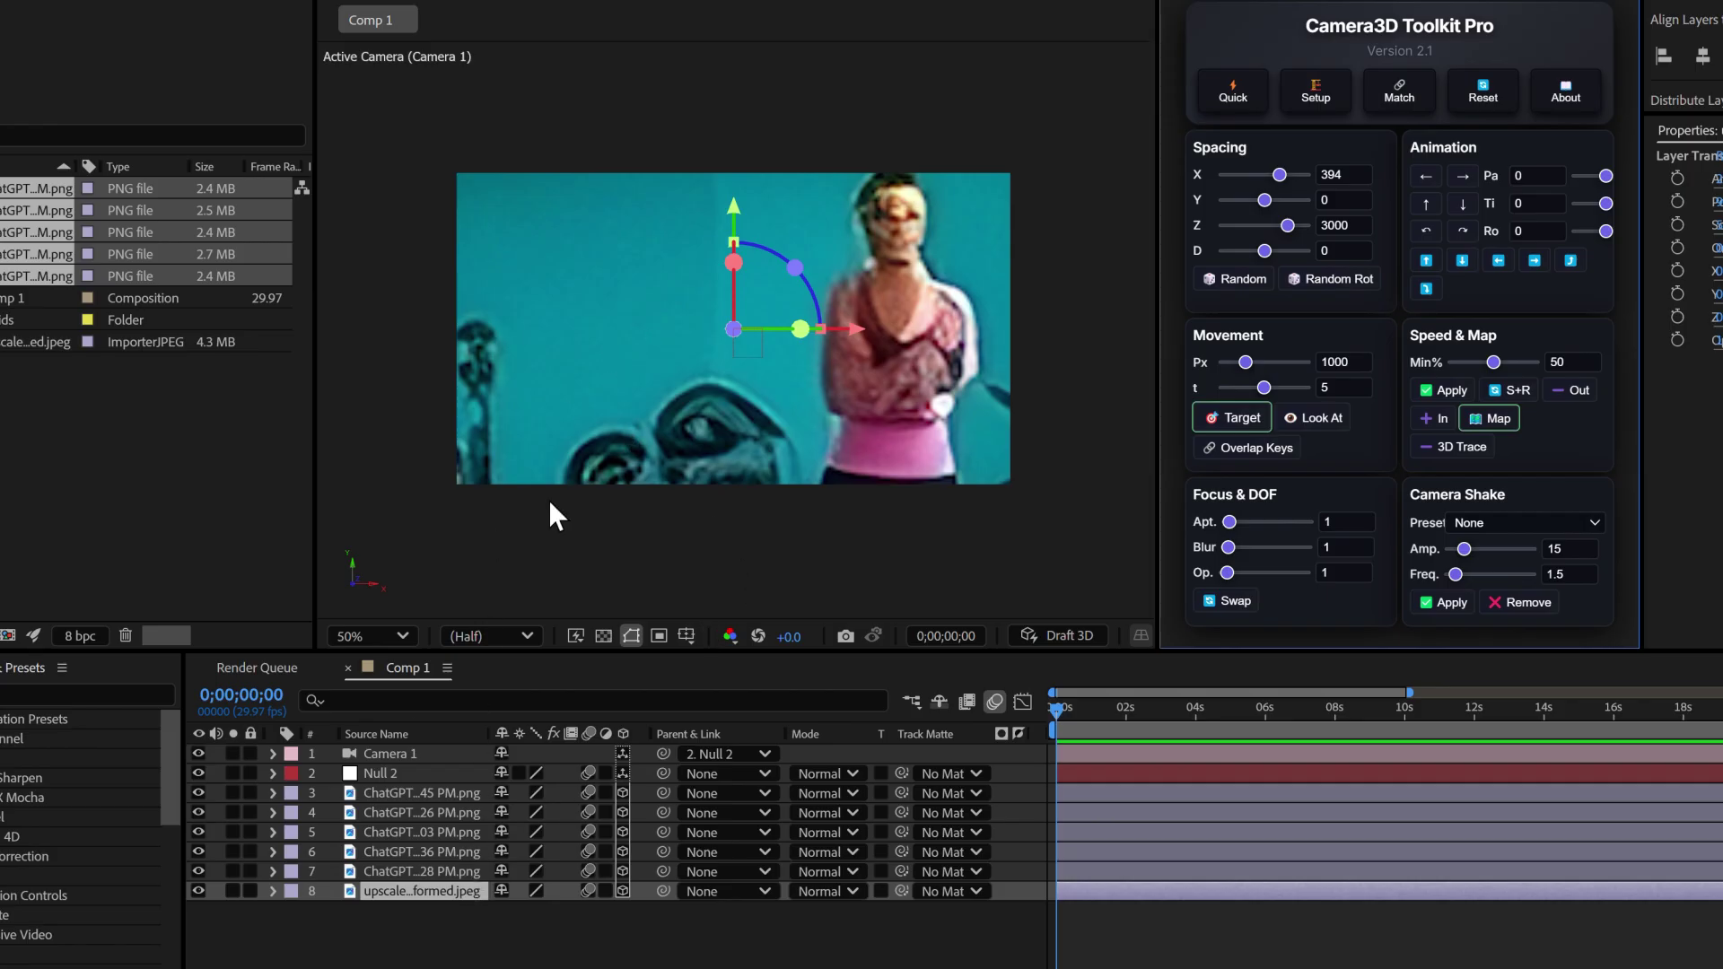
left_click(411, 773)
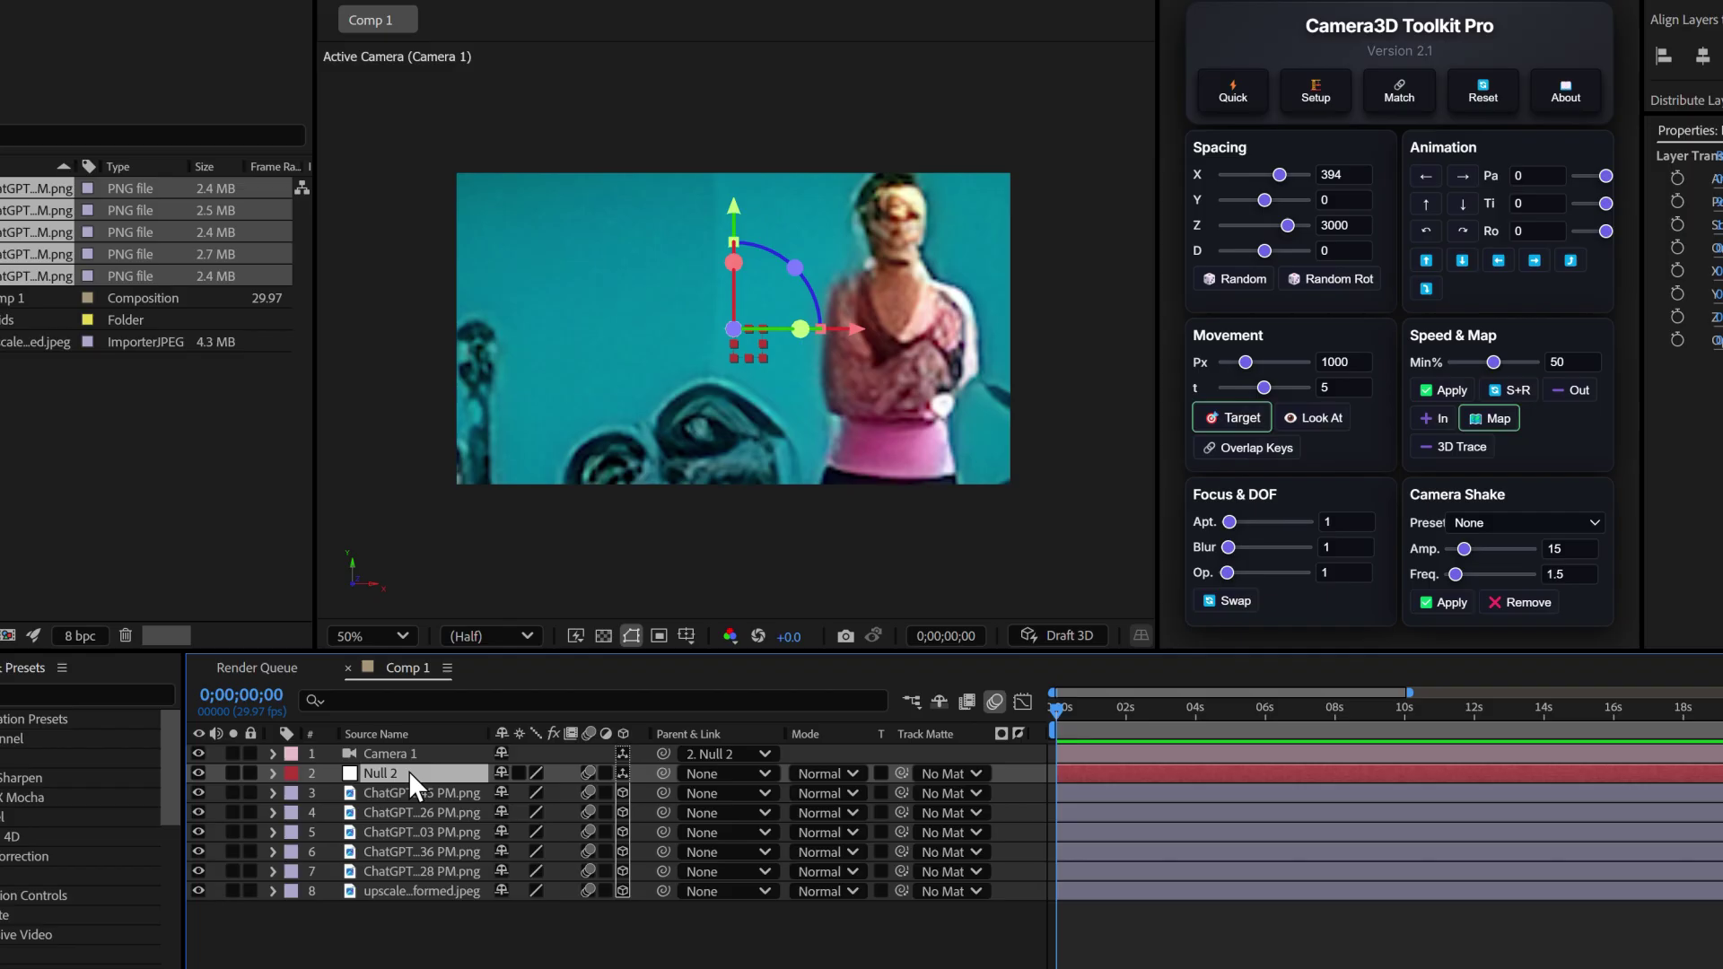
key("r")
left_click_drag(524, 852, 596, 831)
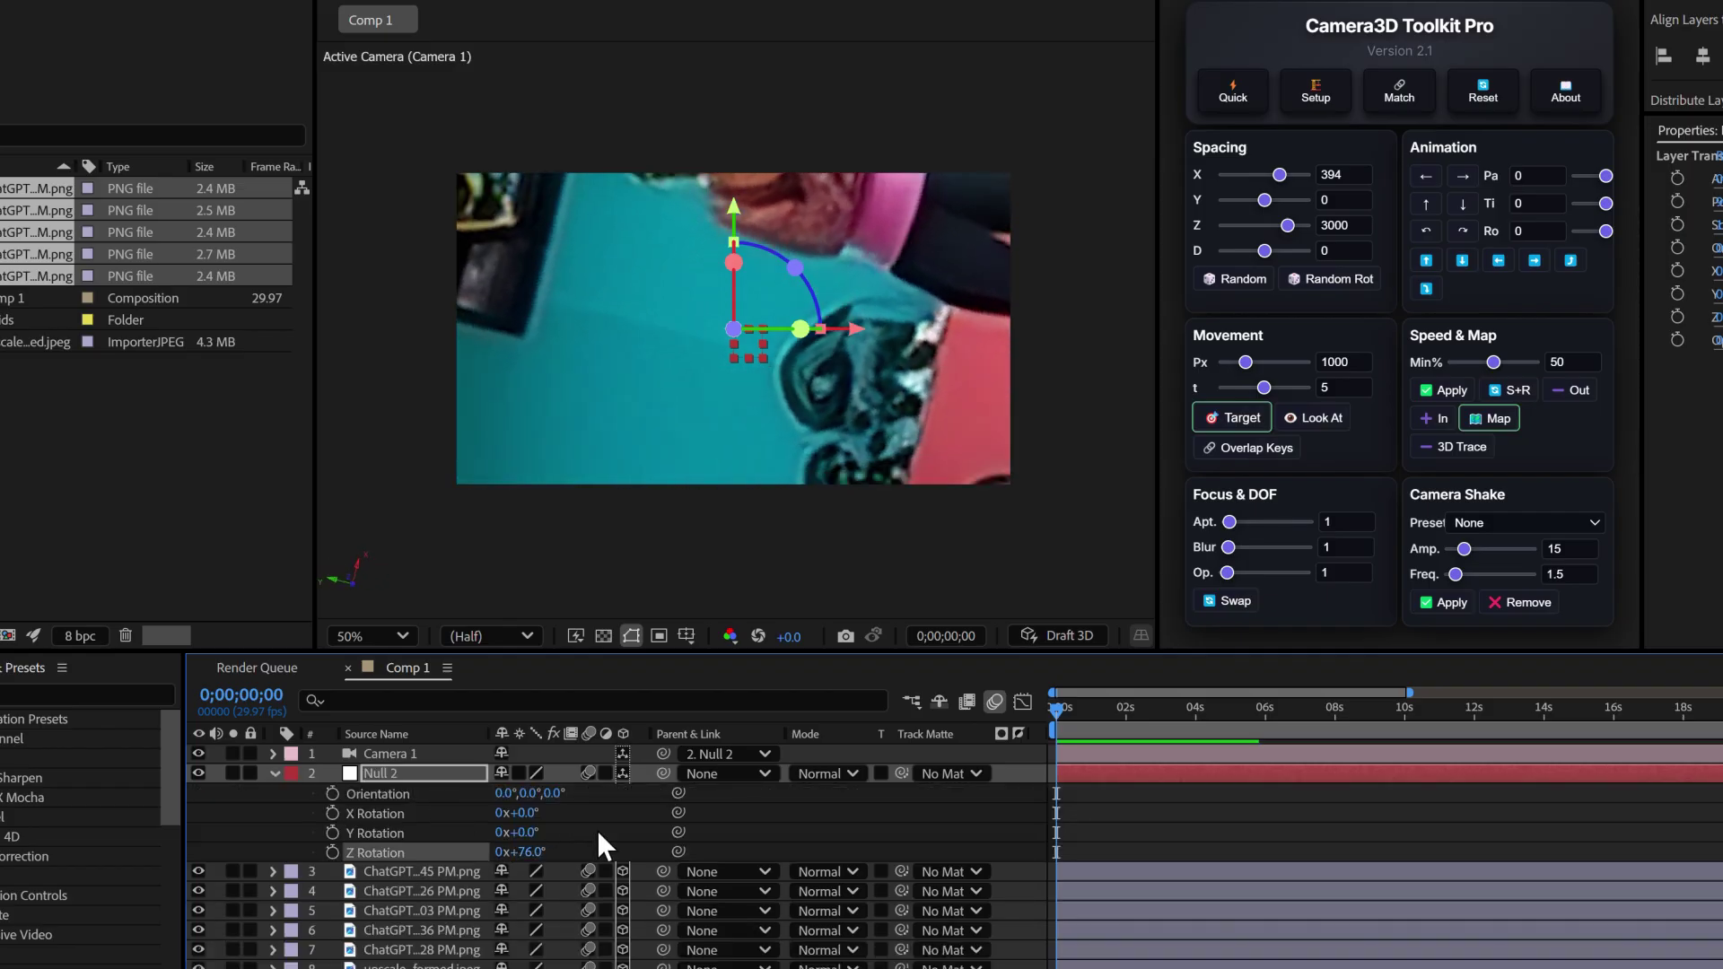
left_click(273, 772)
left_click(578, 906)
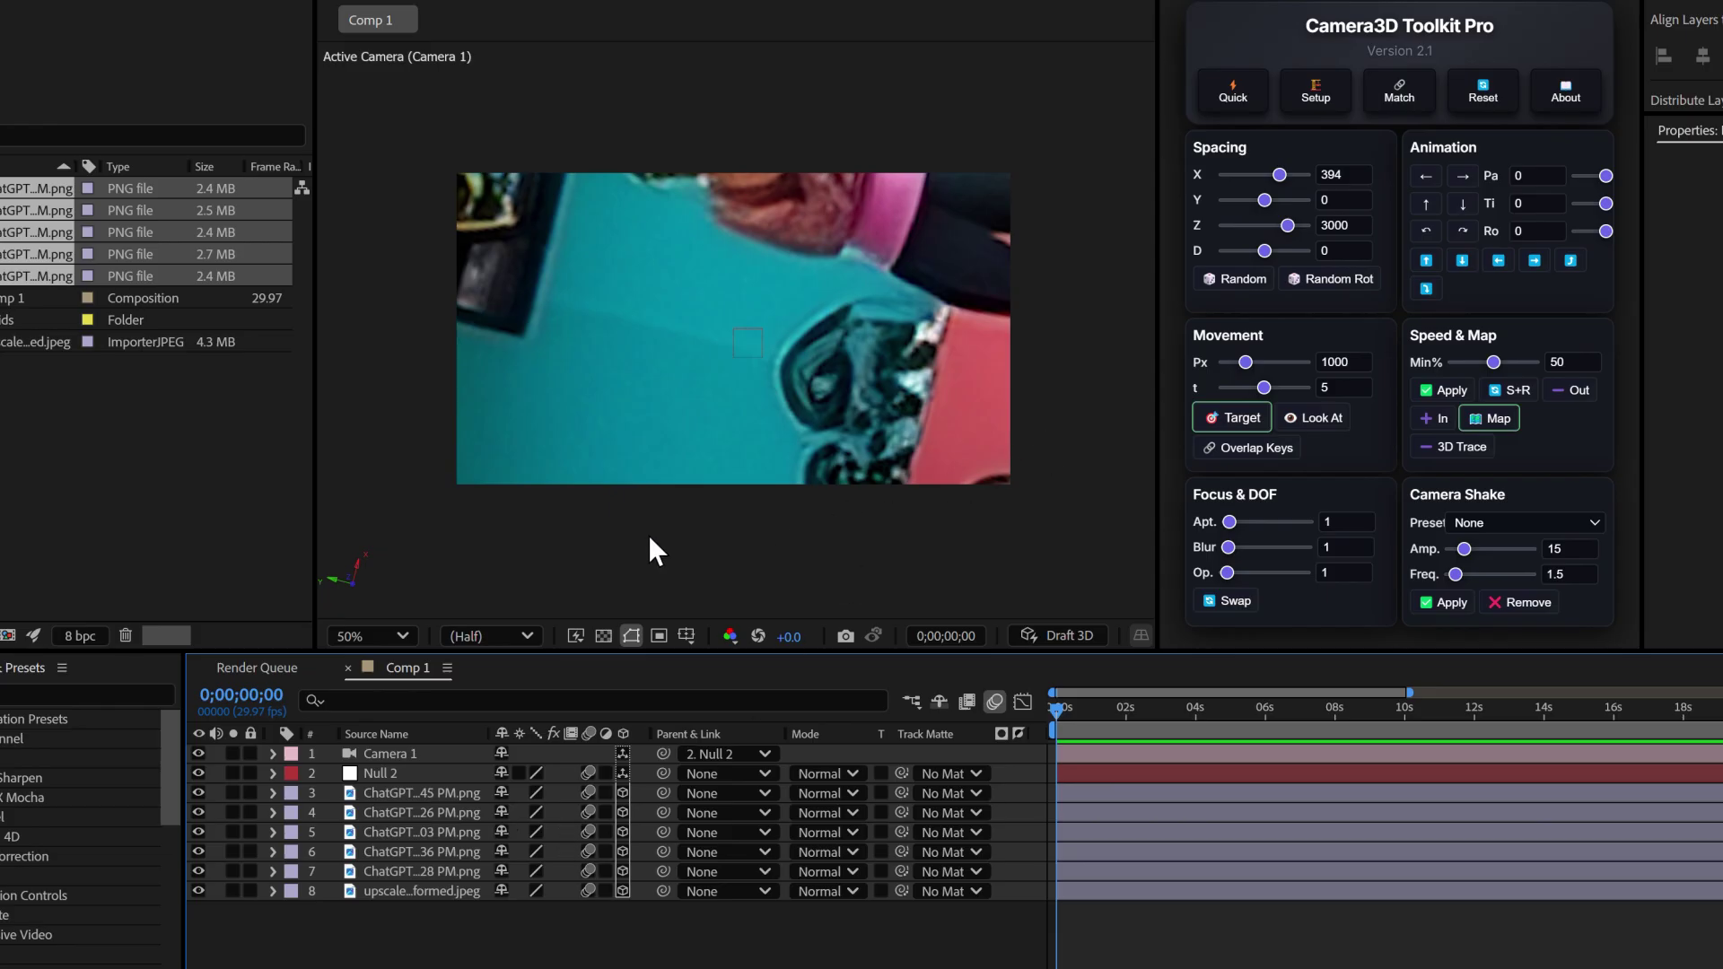
Keyframe the camera rig to target each figure layer in turn, then preview the sweep.
left_click(440, 793)
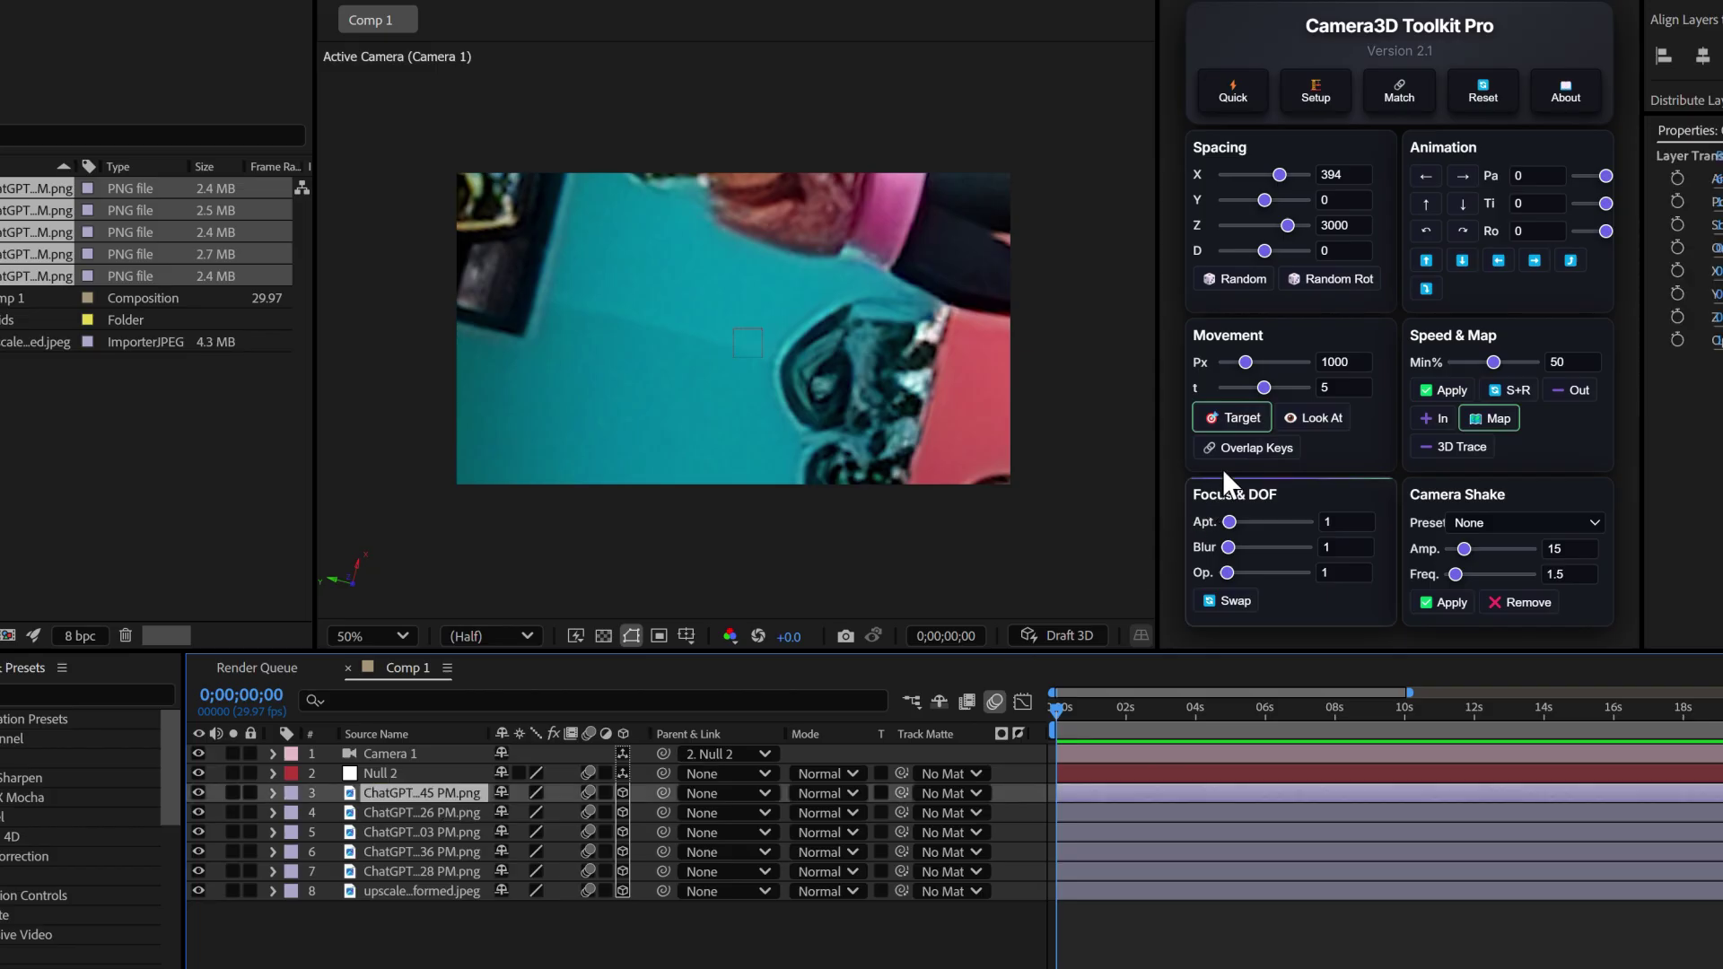
left_click(1242, 417)
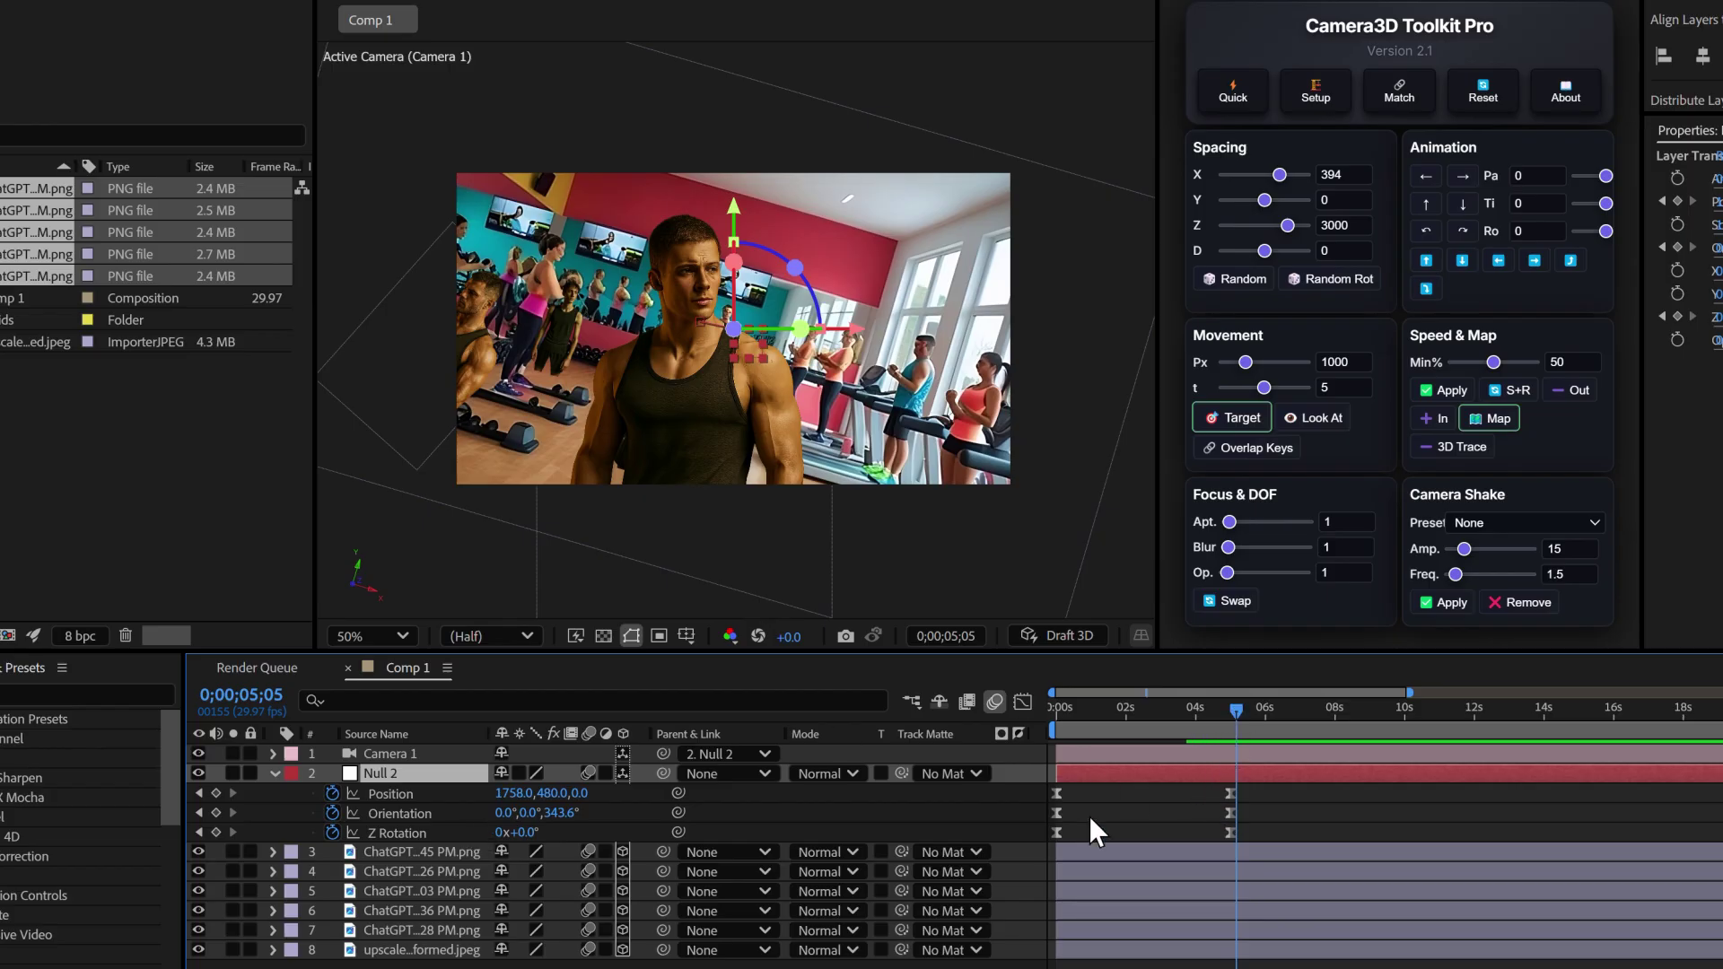
left_click(407, 929)
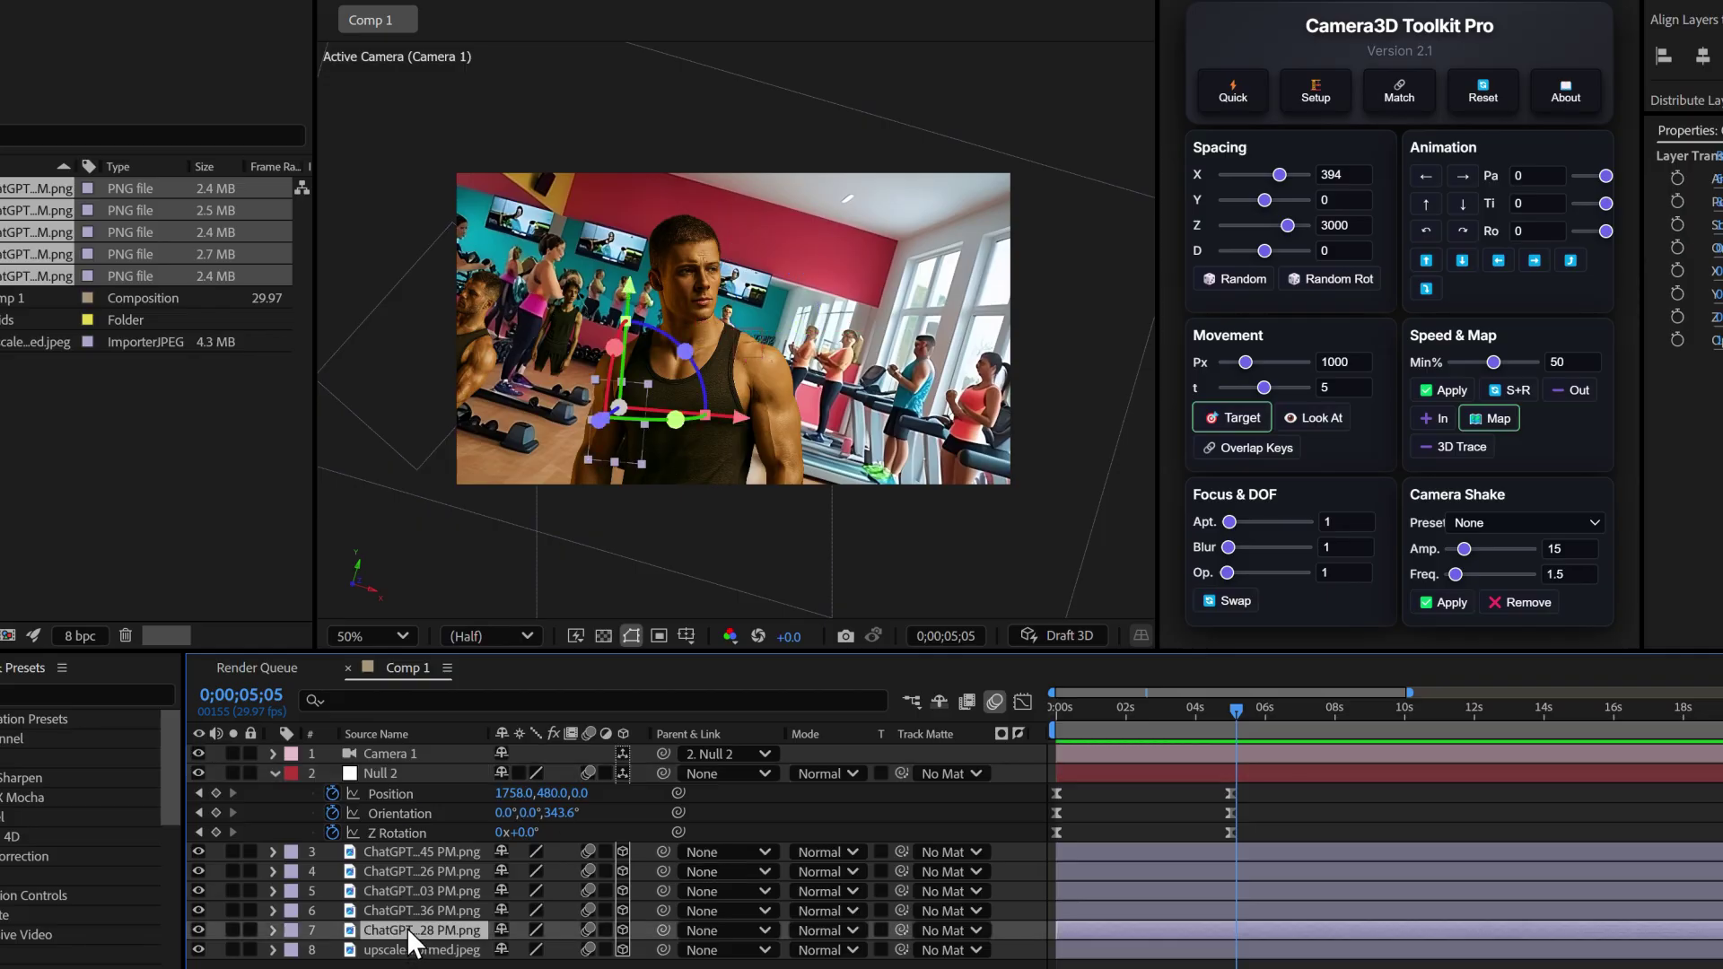
left_click(1244, 416)
left_click(434, 871)
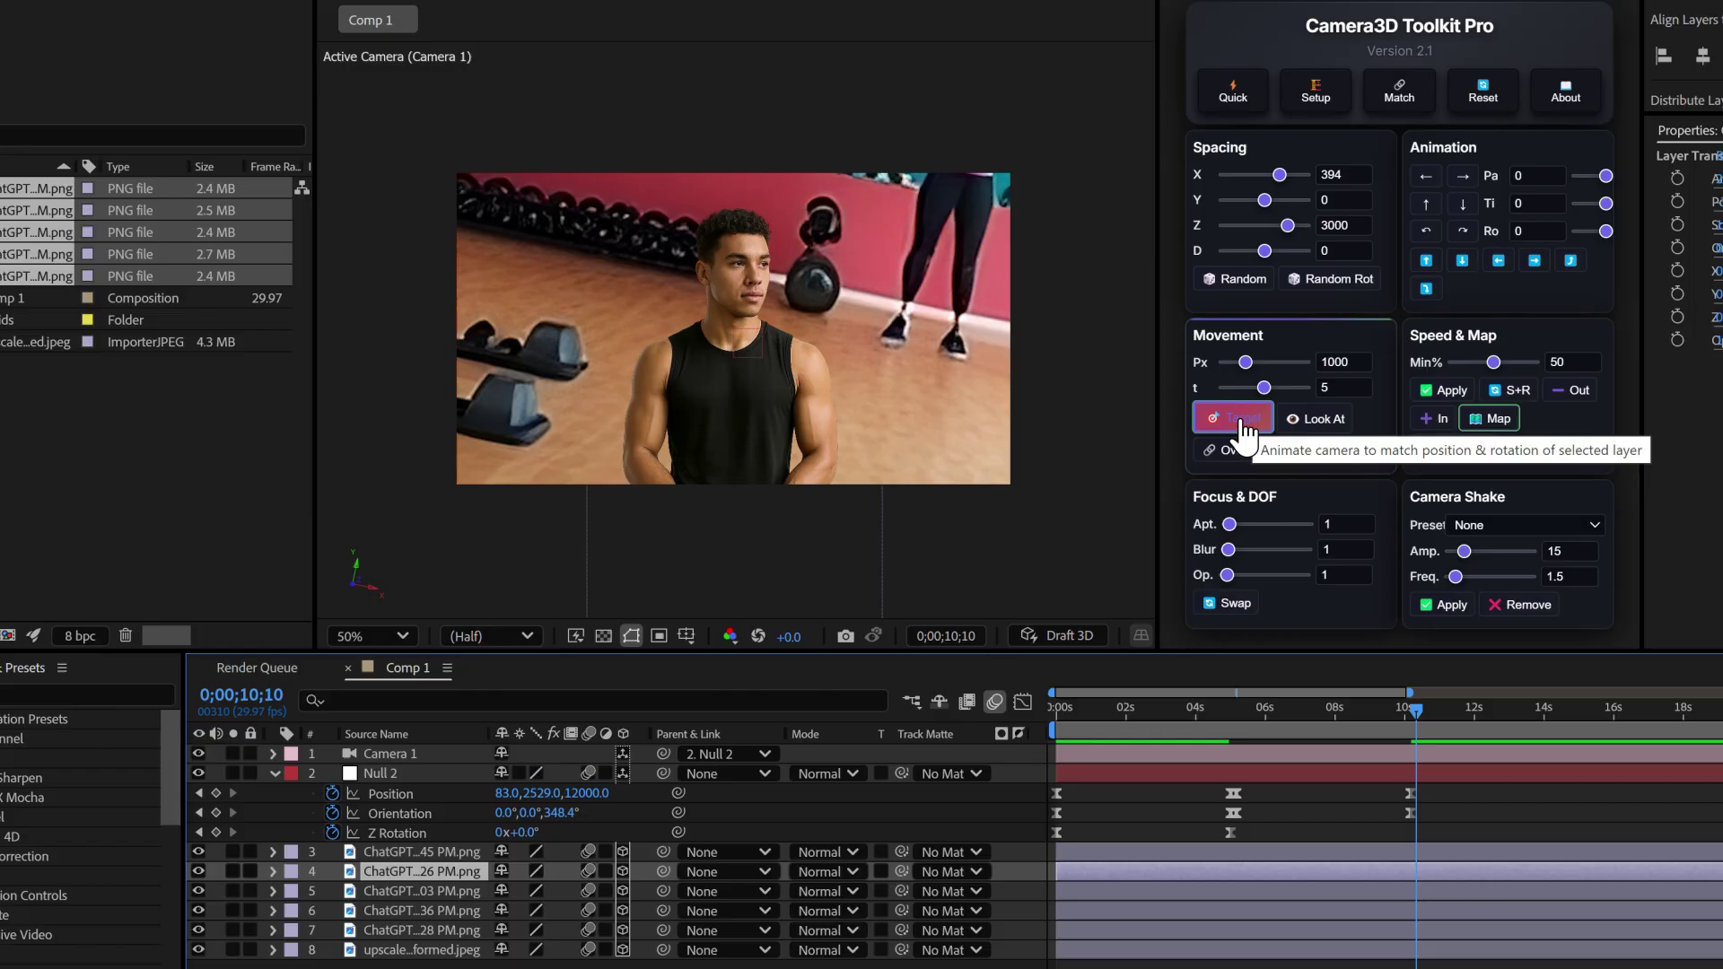
left_click(1243, 423)
left_click(422, 891)
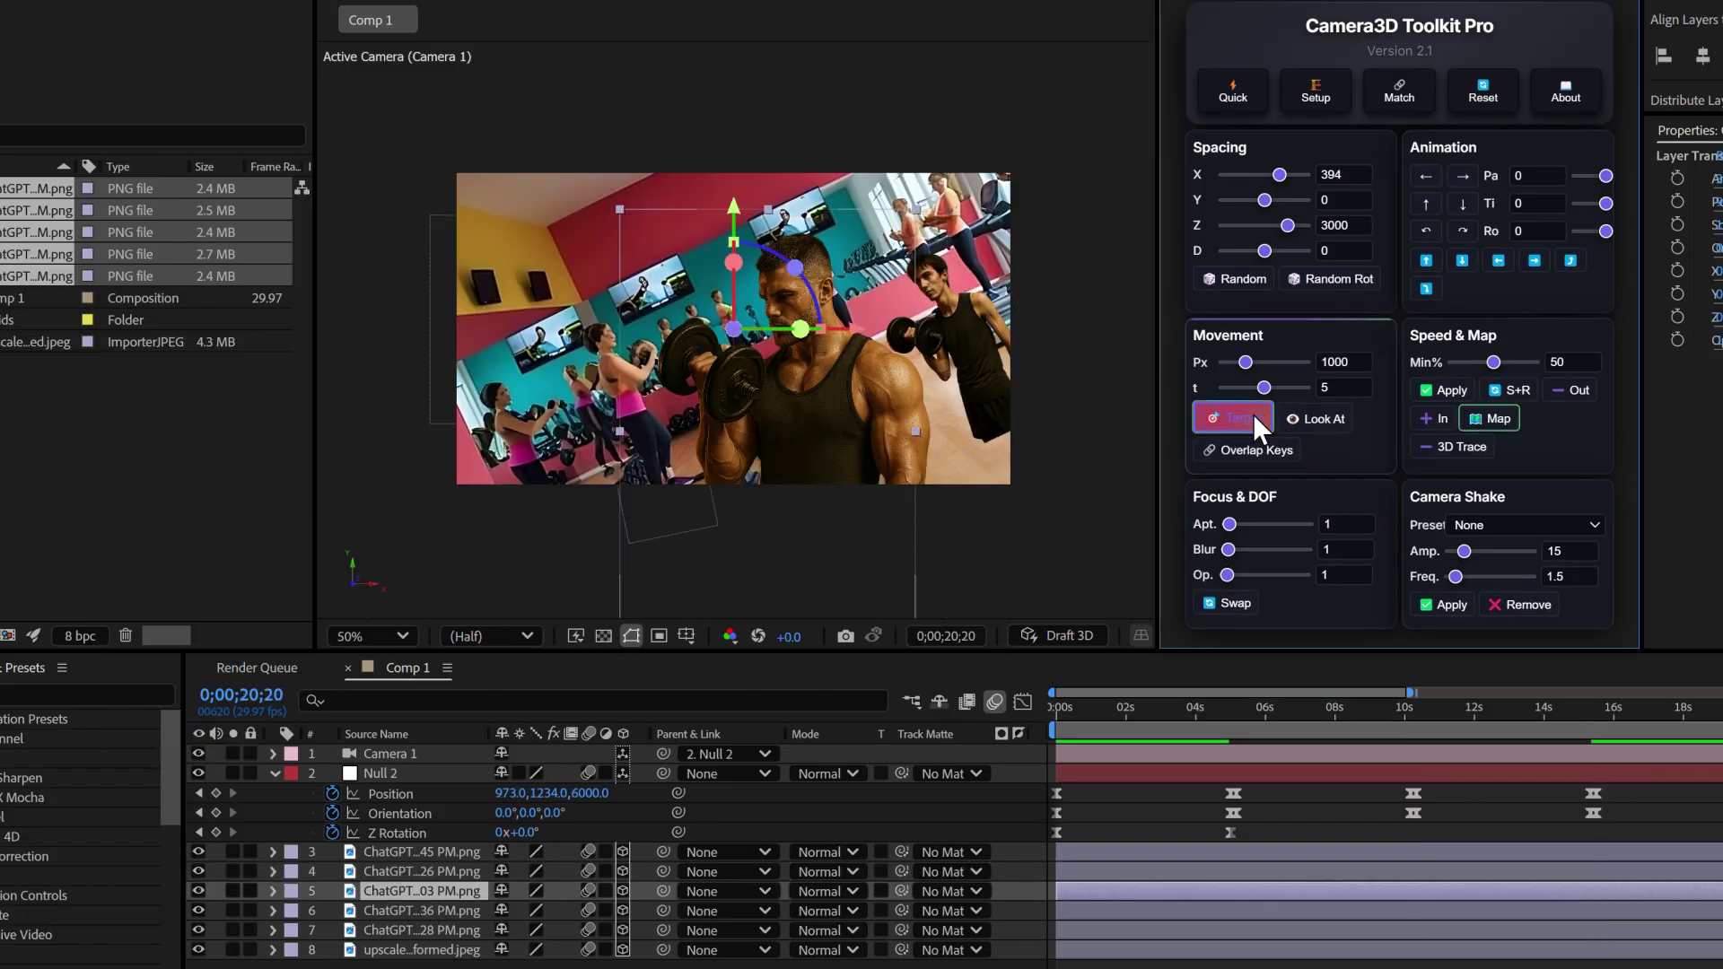
left_click(1243, 417)
left_click(434, 909)
left_click(1244, 417)
left_click(453, 854)
left_click(1243, 417)
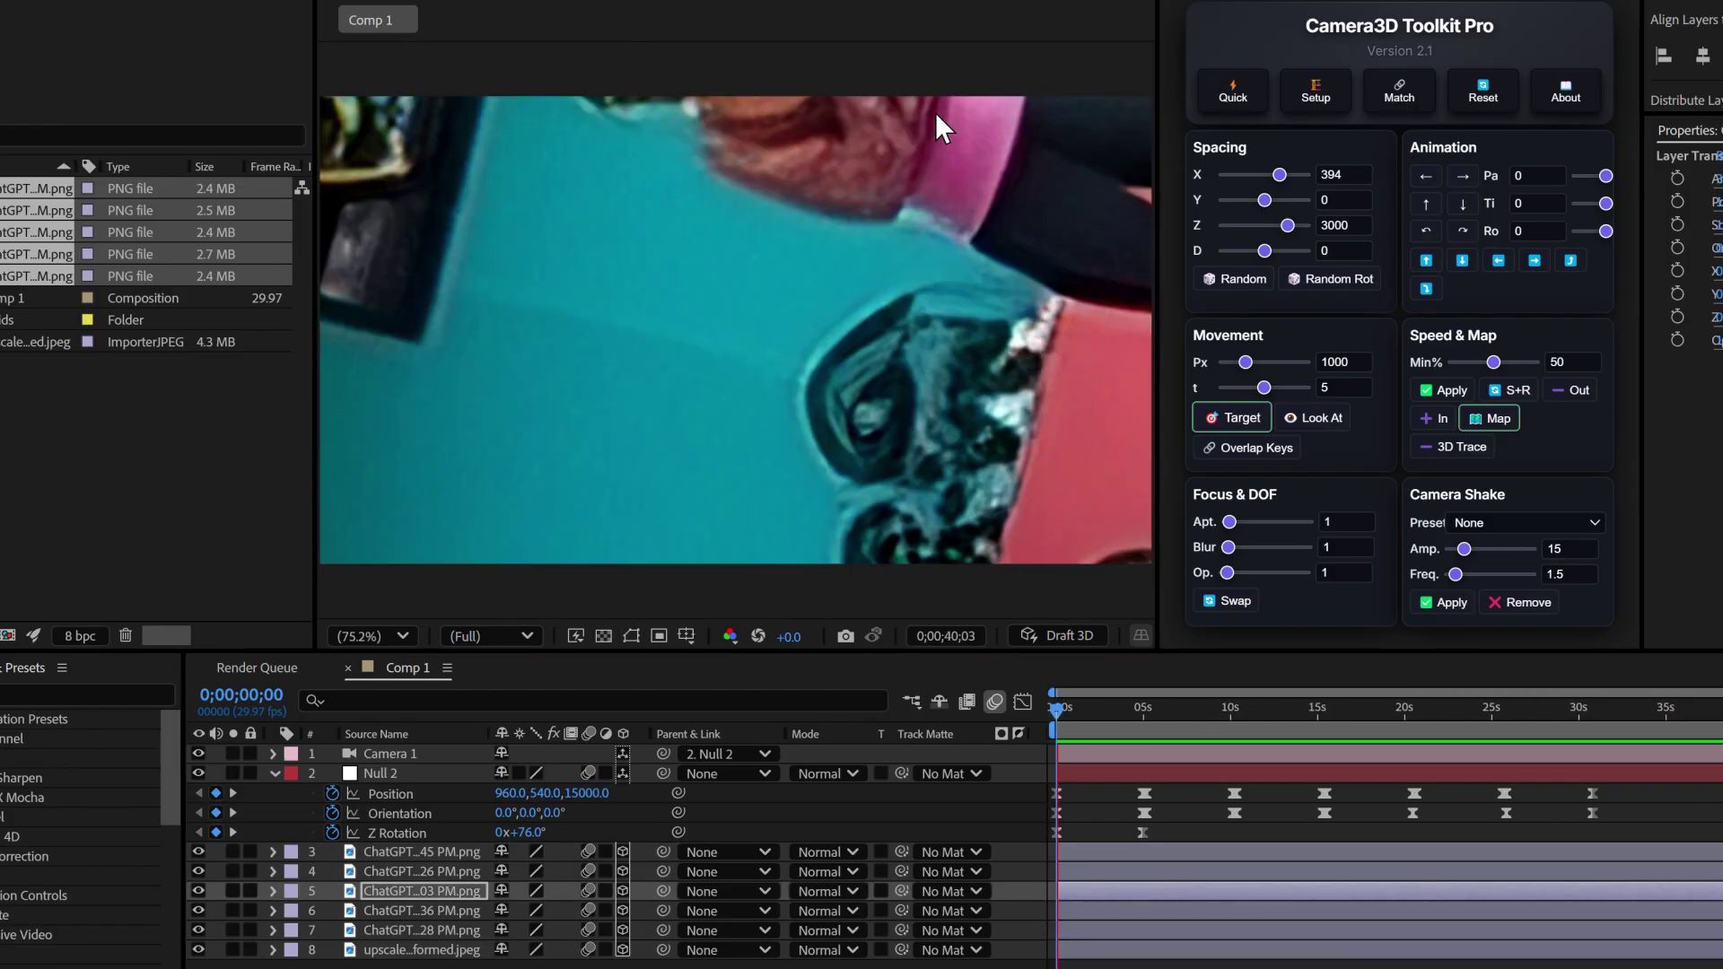
key("space")
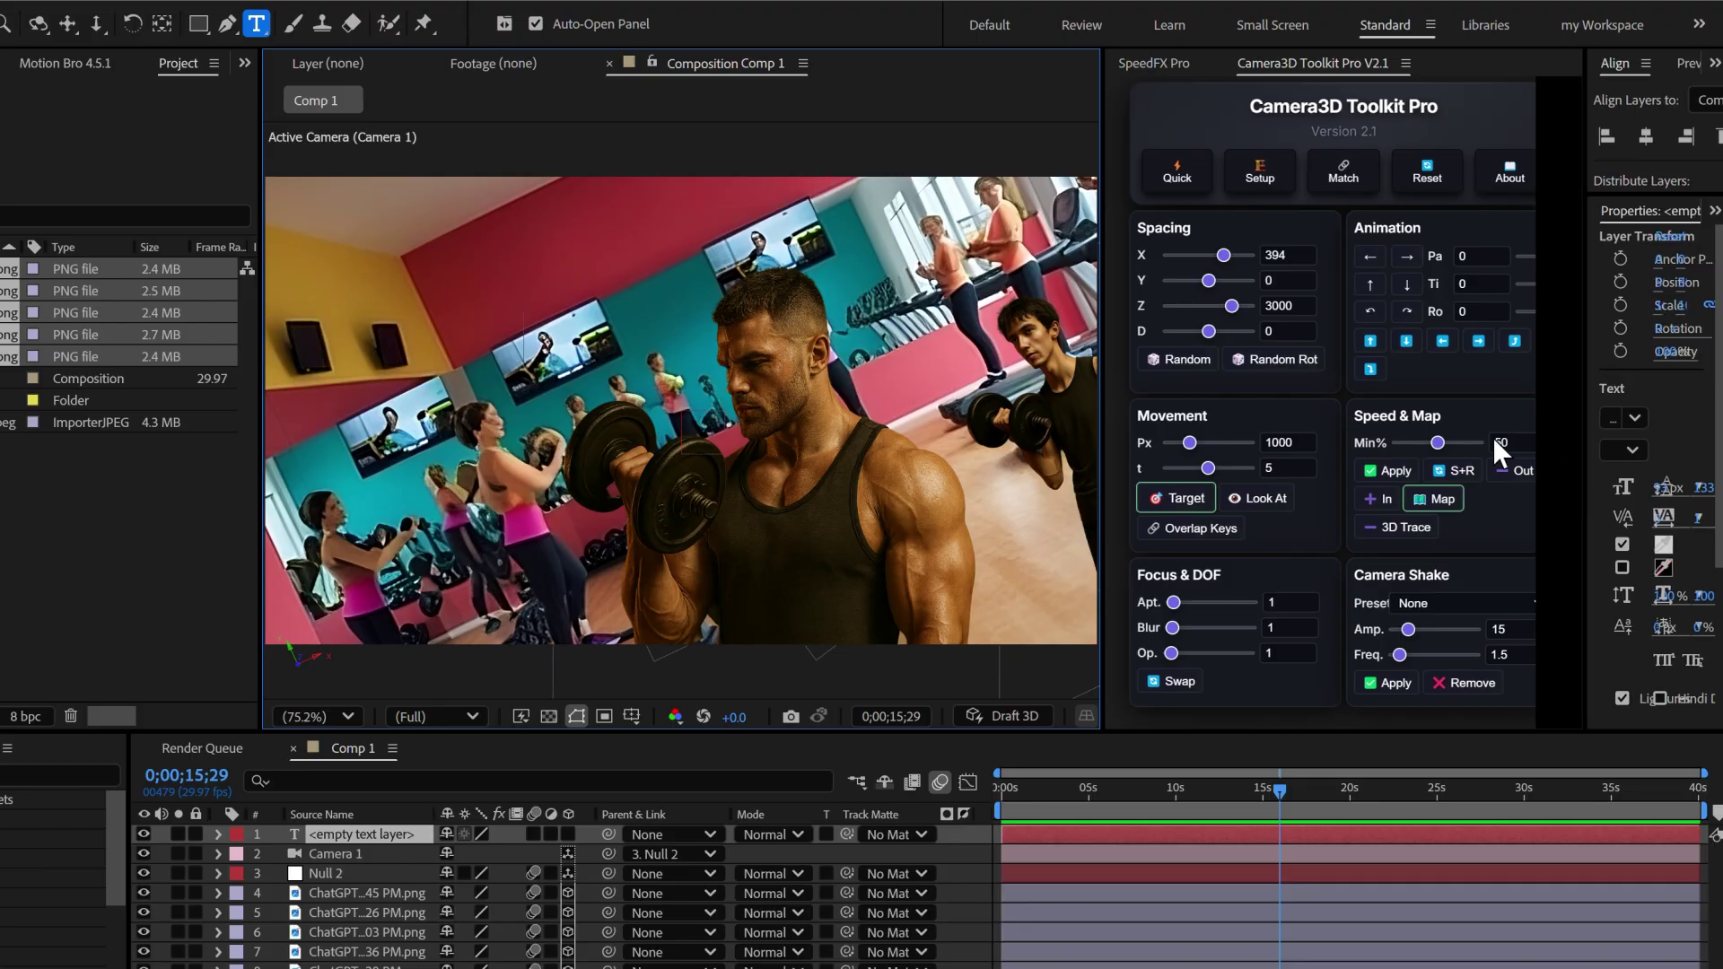
Create the name titles, styling 'Tony' in Poppins Bold with a yellow fill at 349 px.
type("Tony")
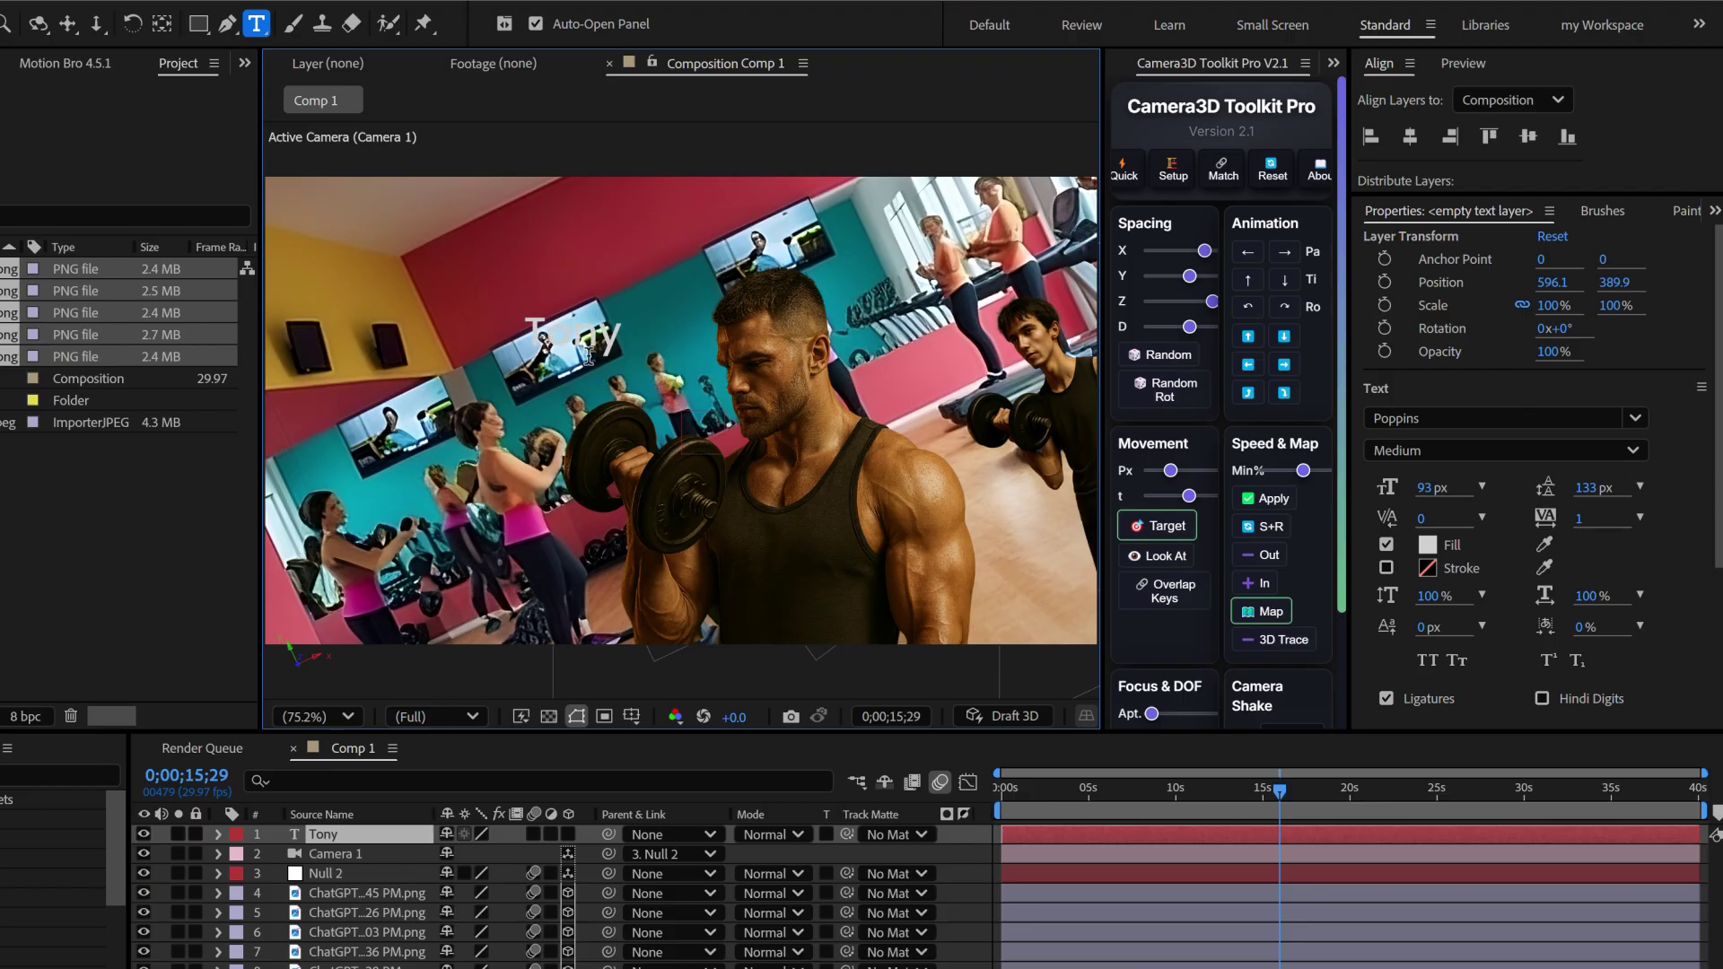
double_click(581, 342)
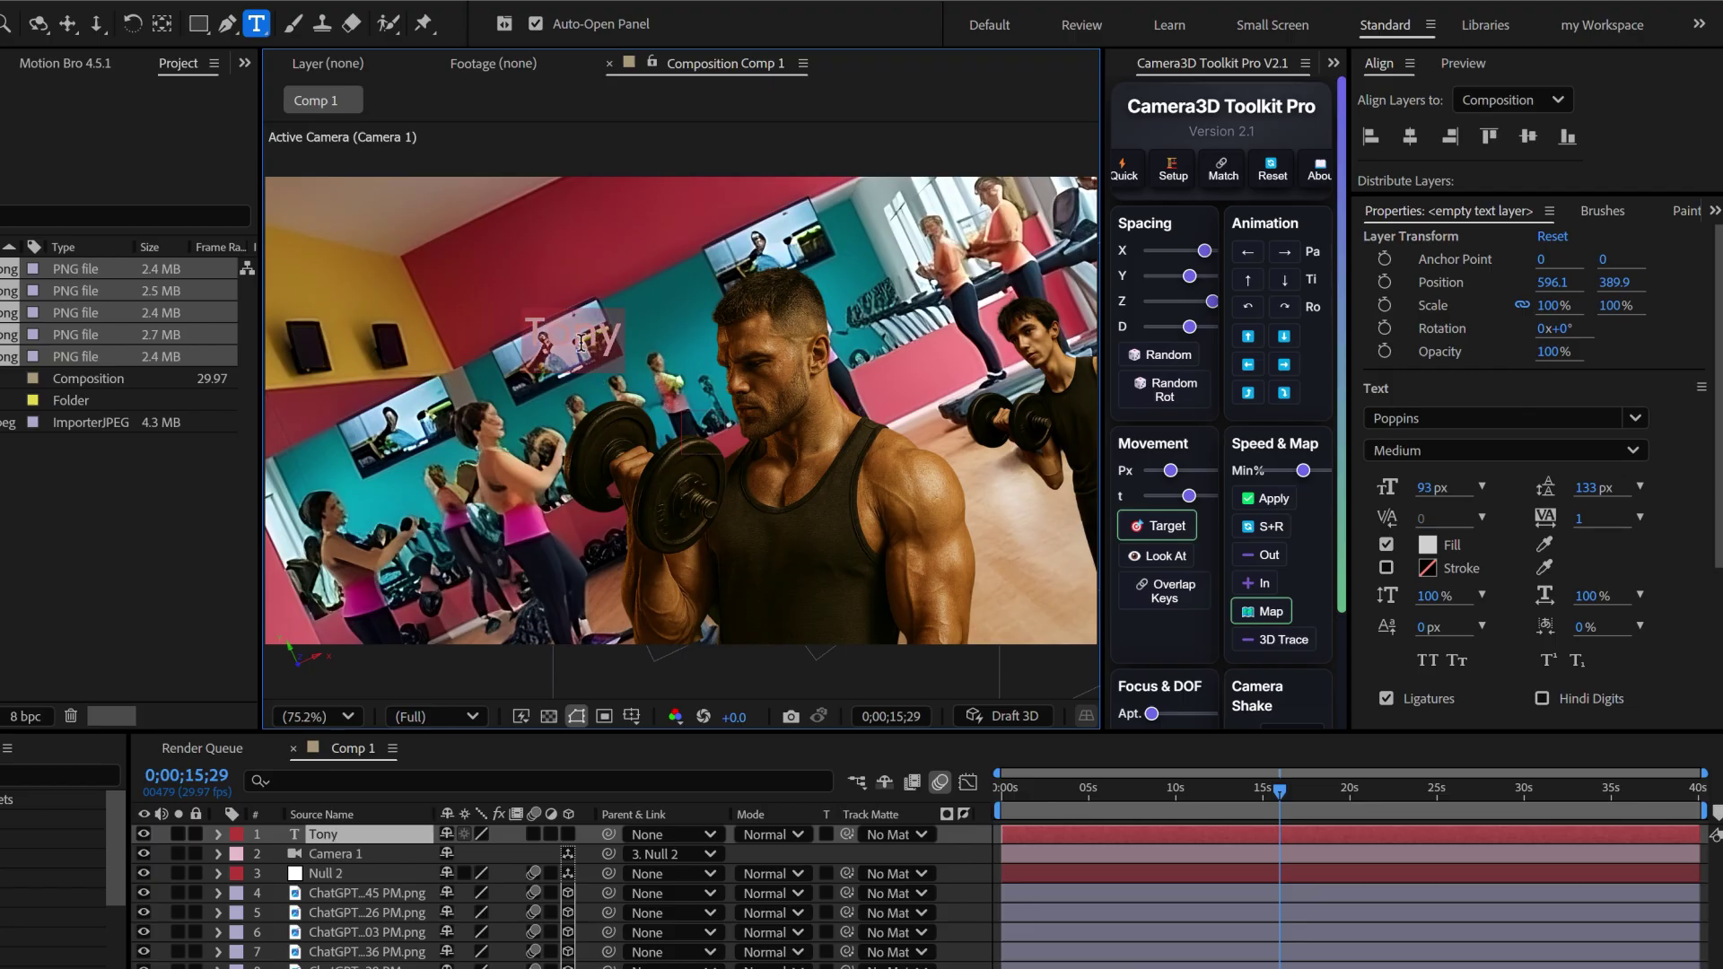
left_click(1615, 449)
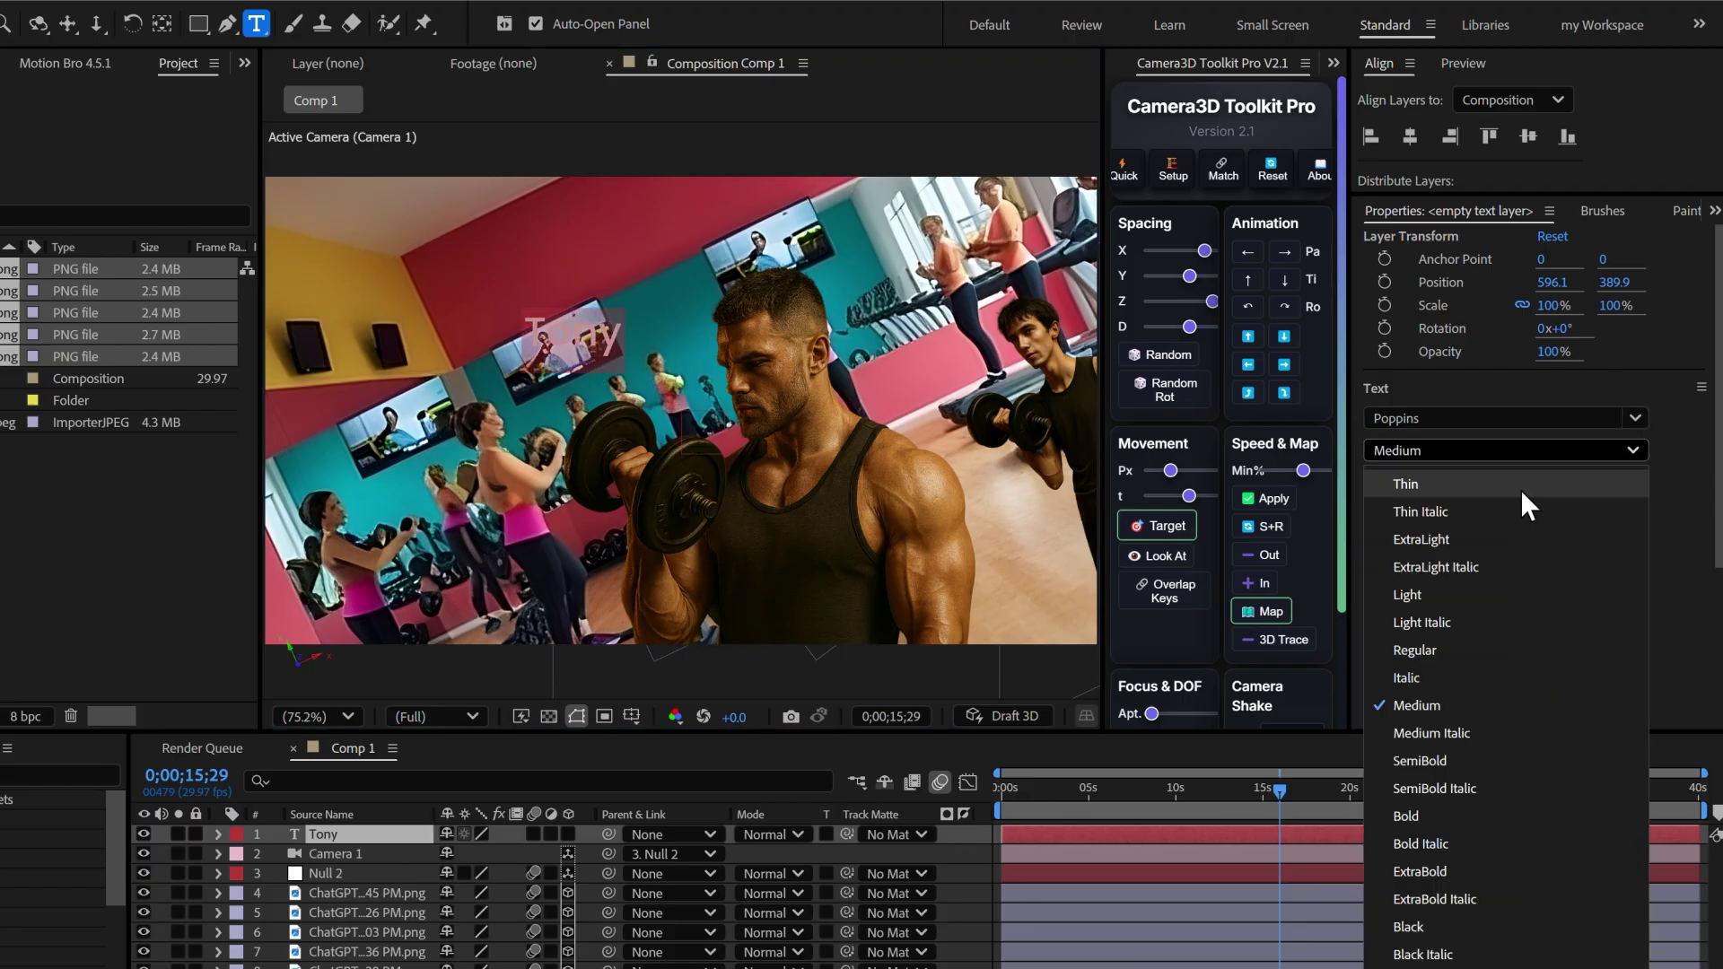
left_click(1449, 817)
left_click(1426, 545)
left_click_drag(875, 547, 875, 638)
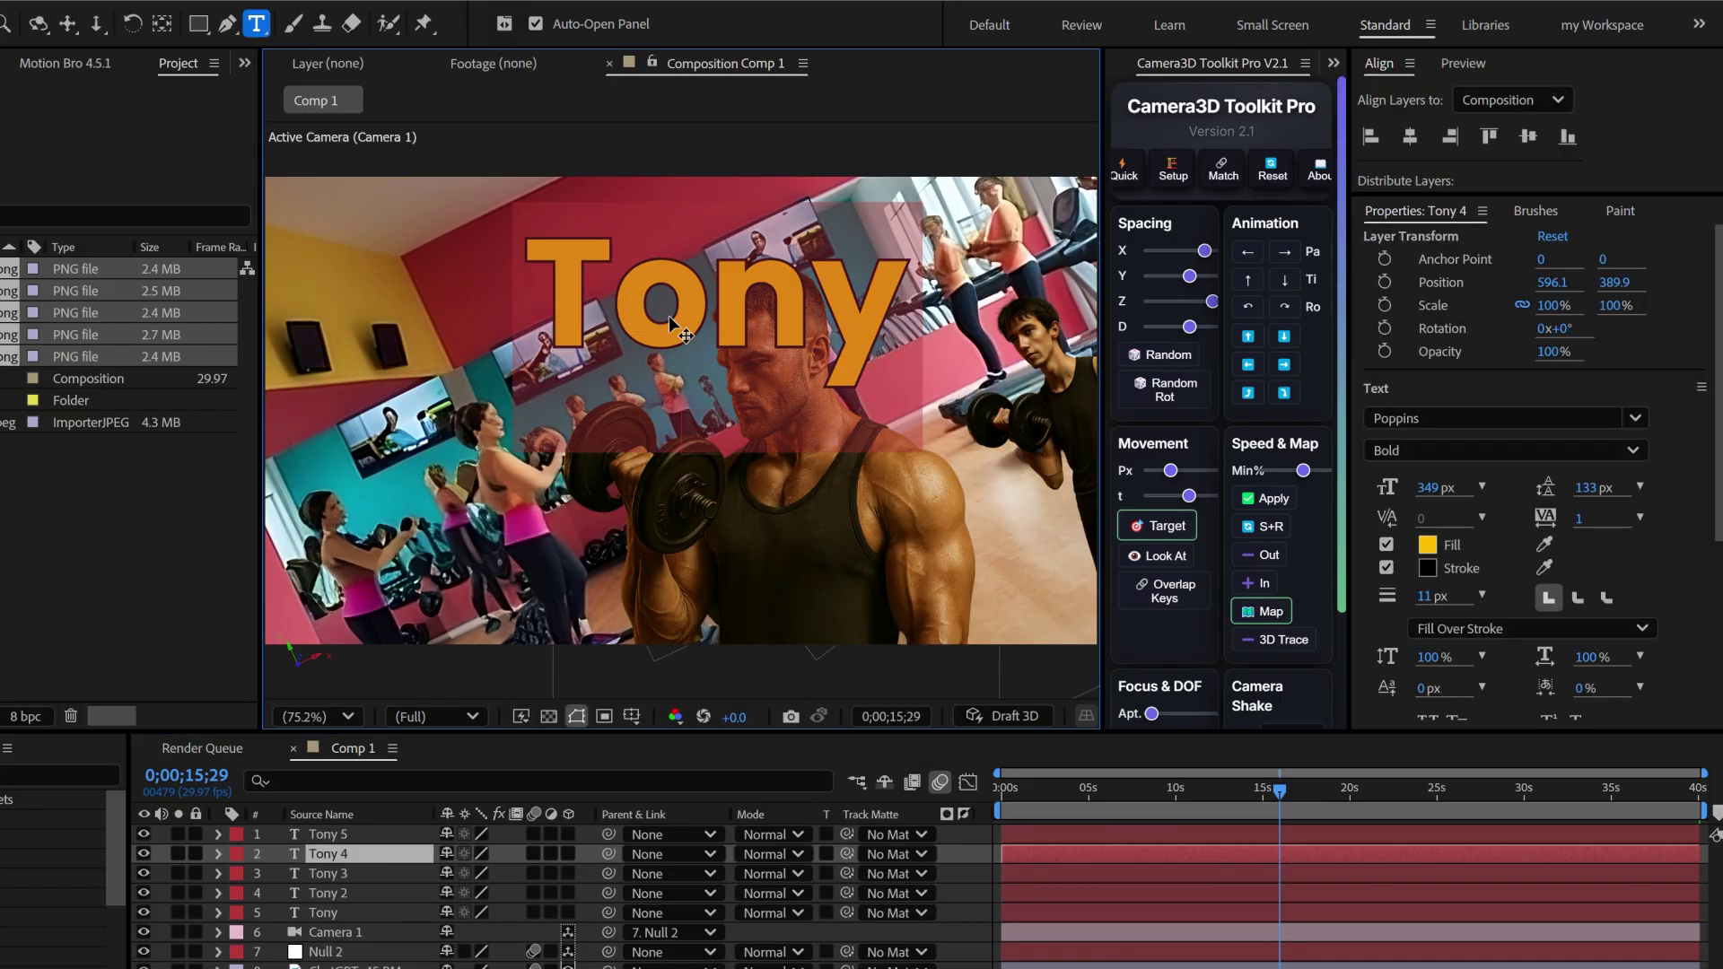
left_click(355, 893)
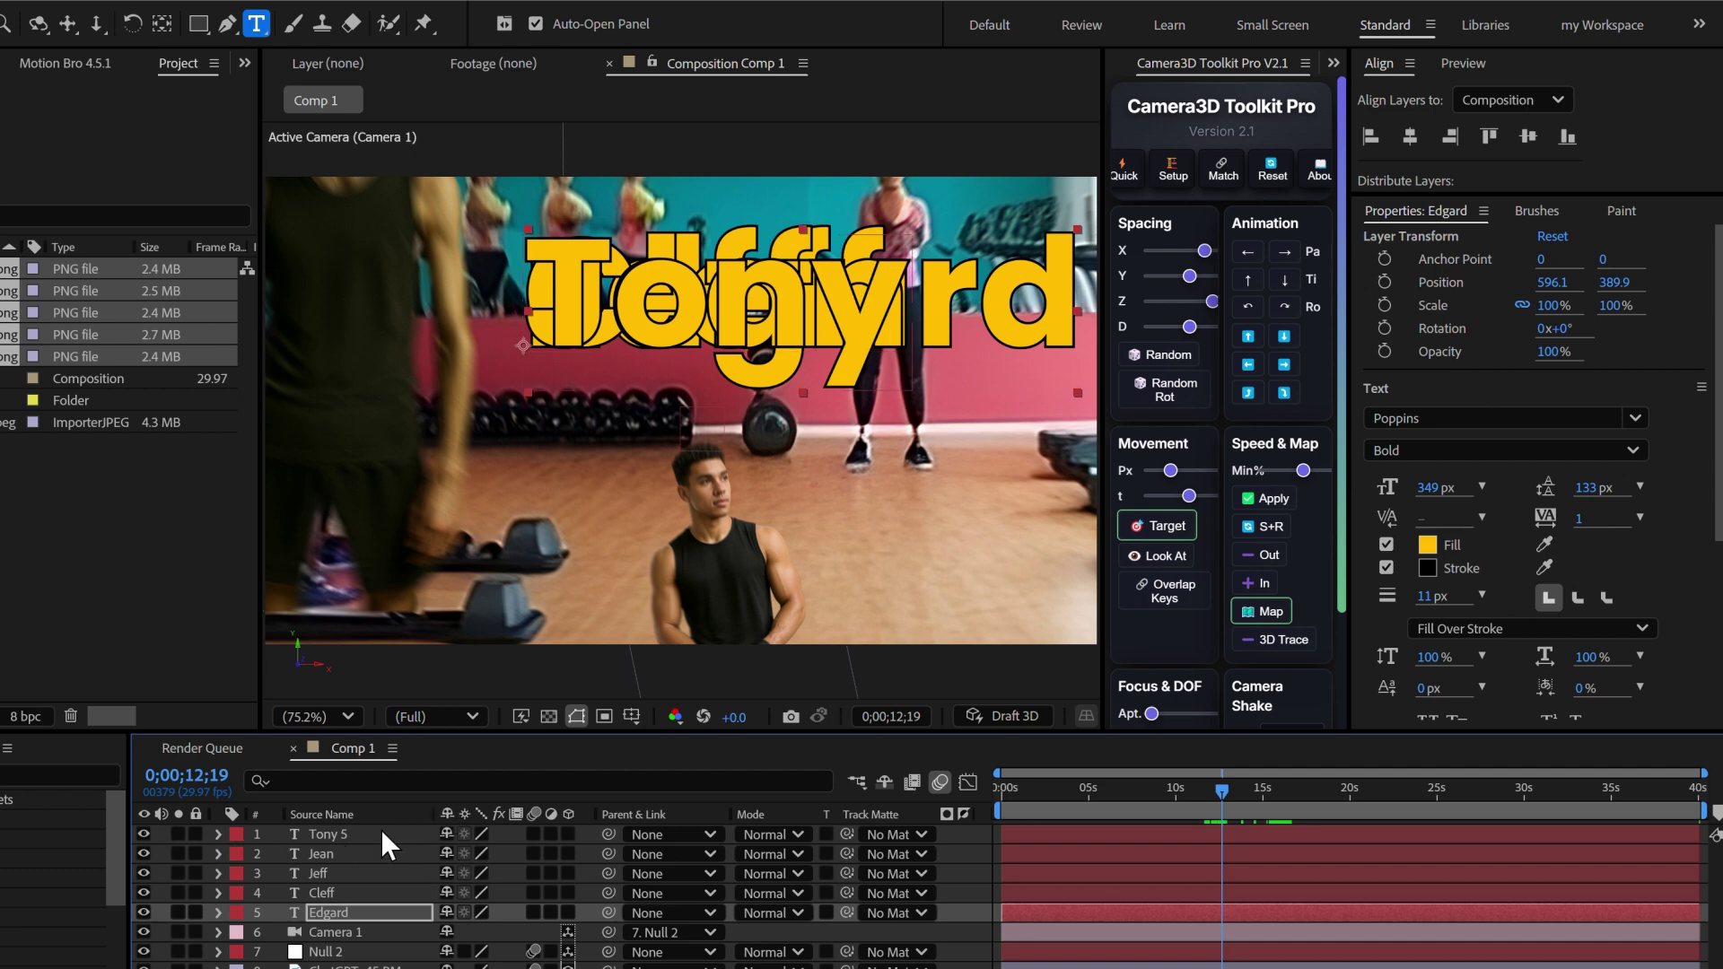
Select the five name title layers and turn on their 3D Layer switch.
left_click(380, 833, "shift")
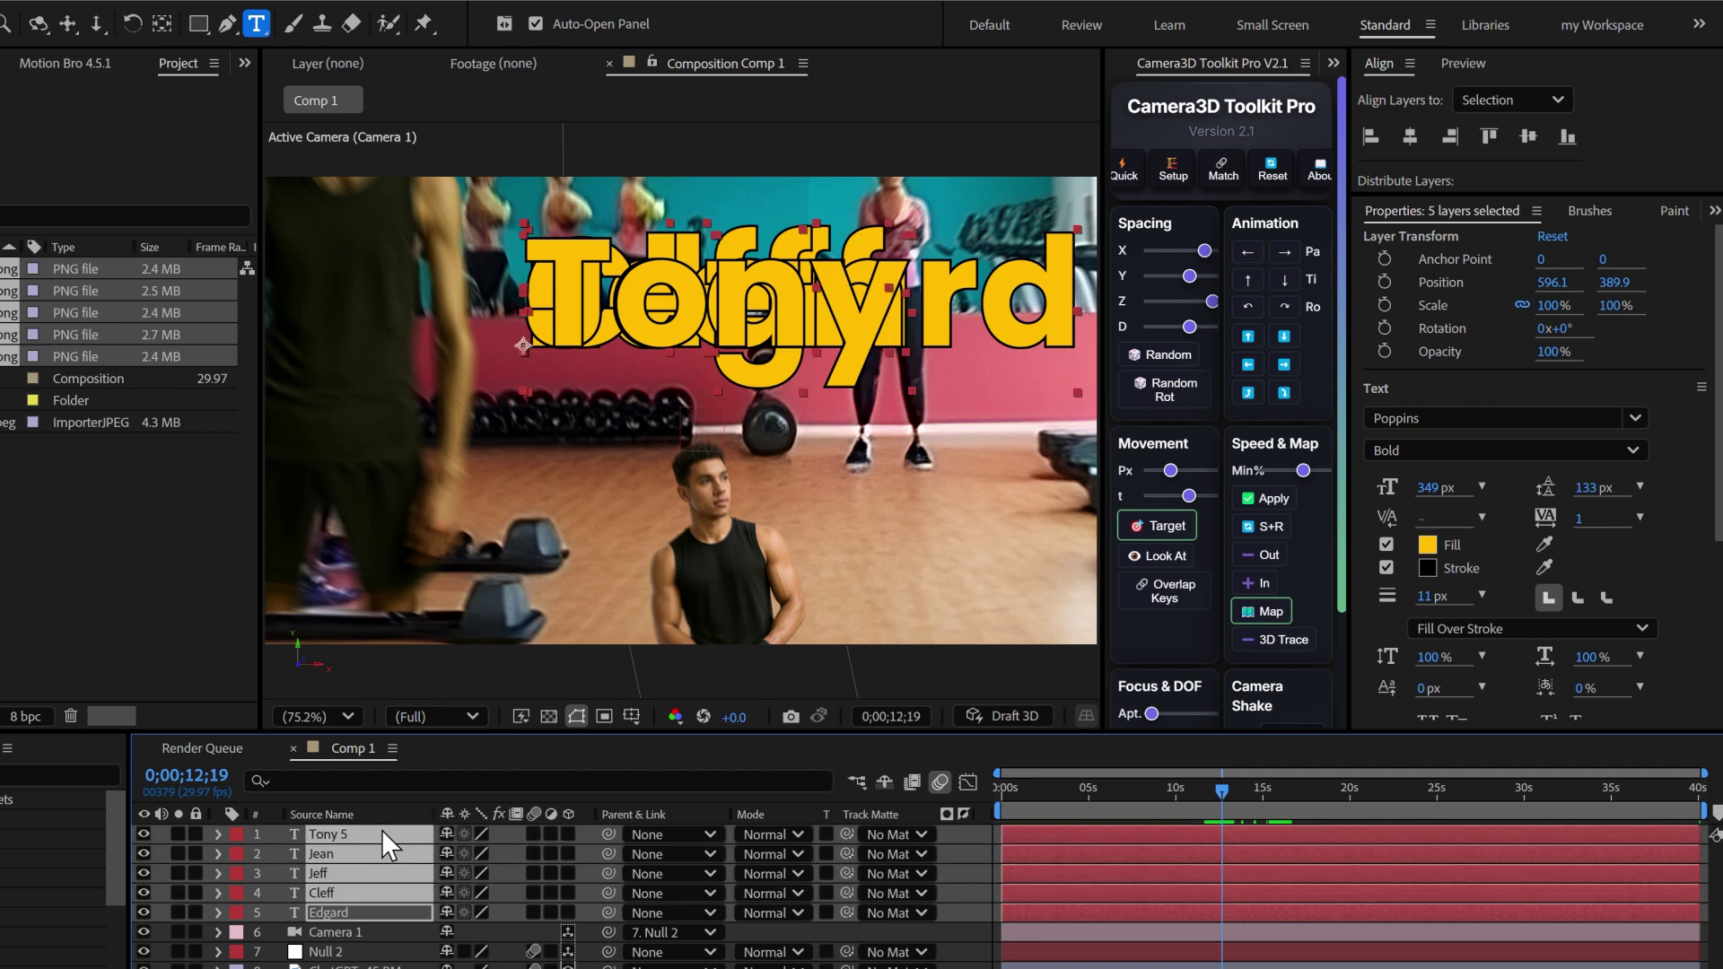
left_click(566, 833)
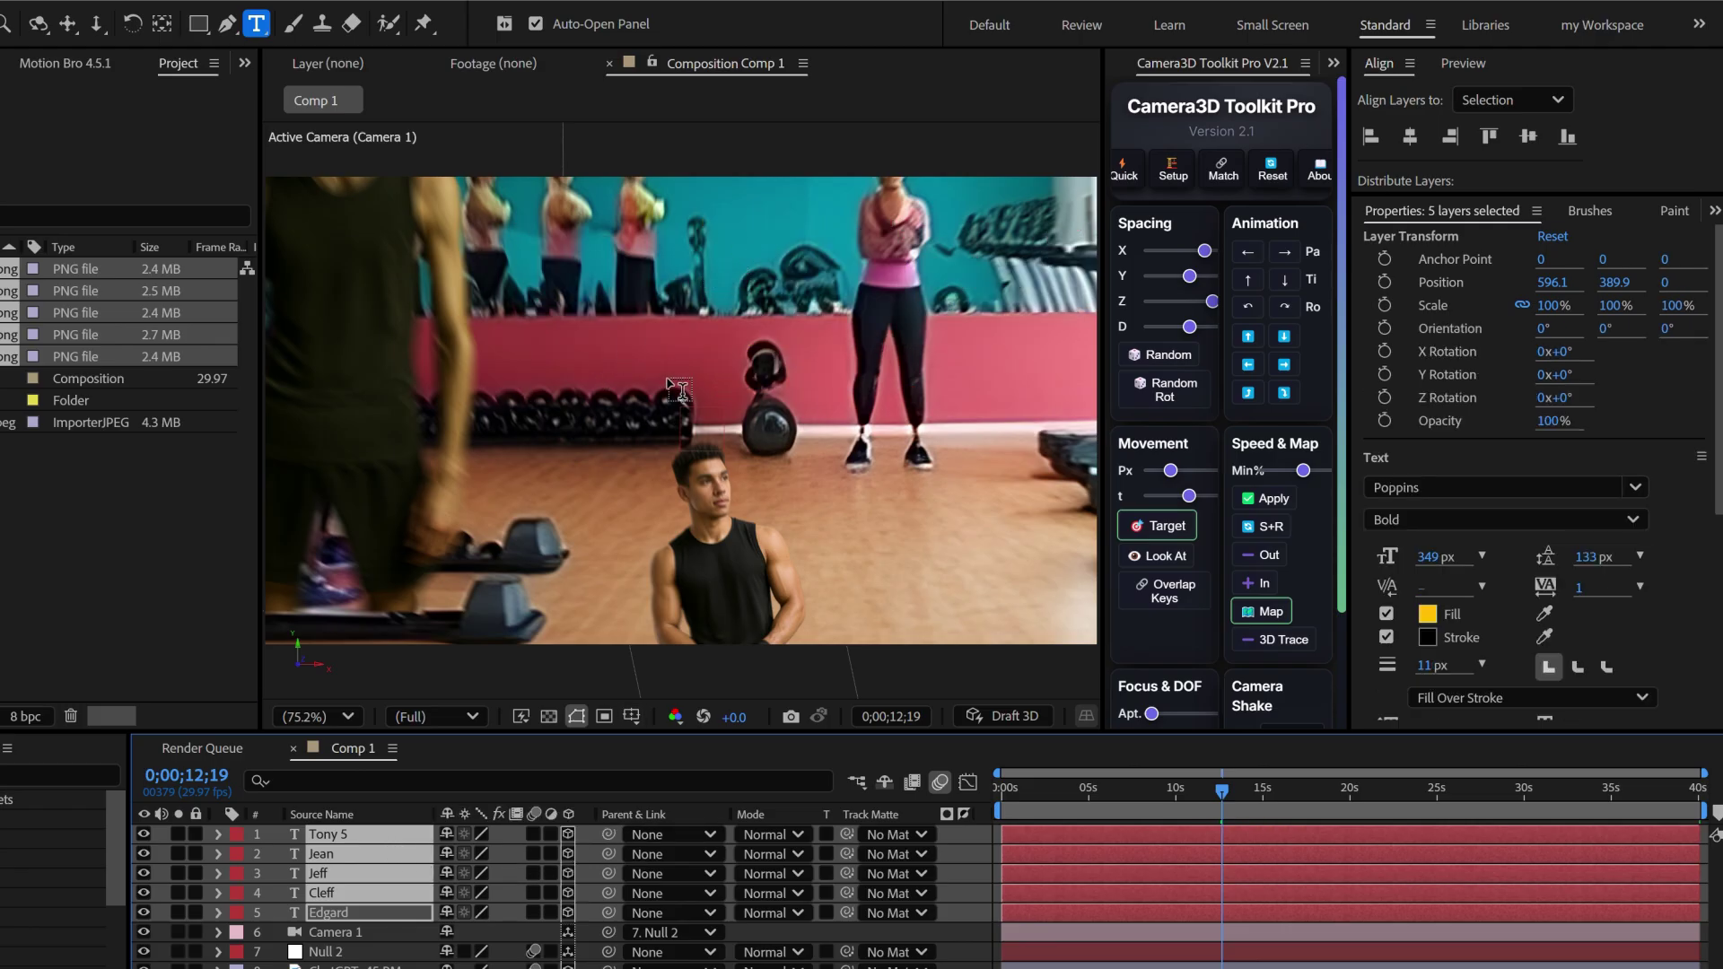
scroll(620, 330, "down", 5)
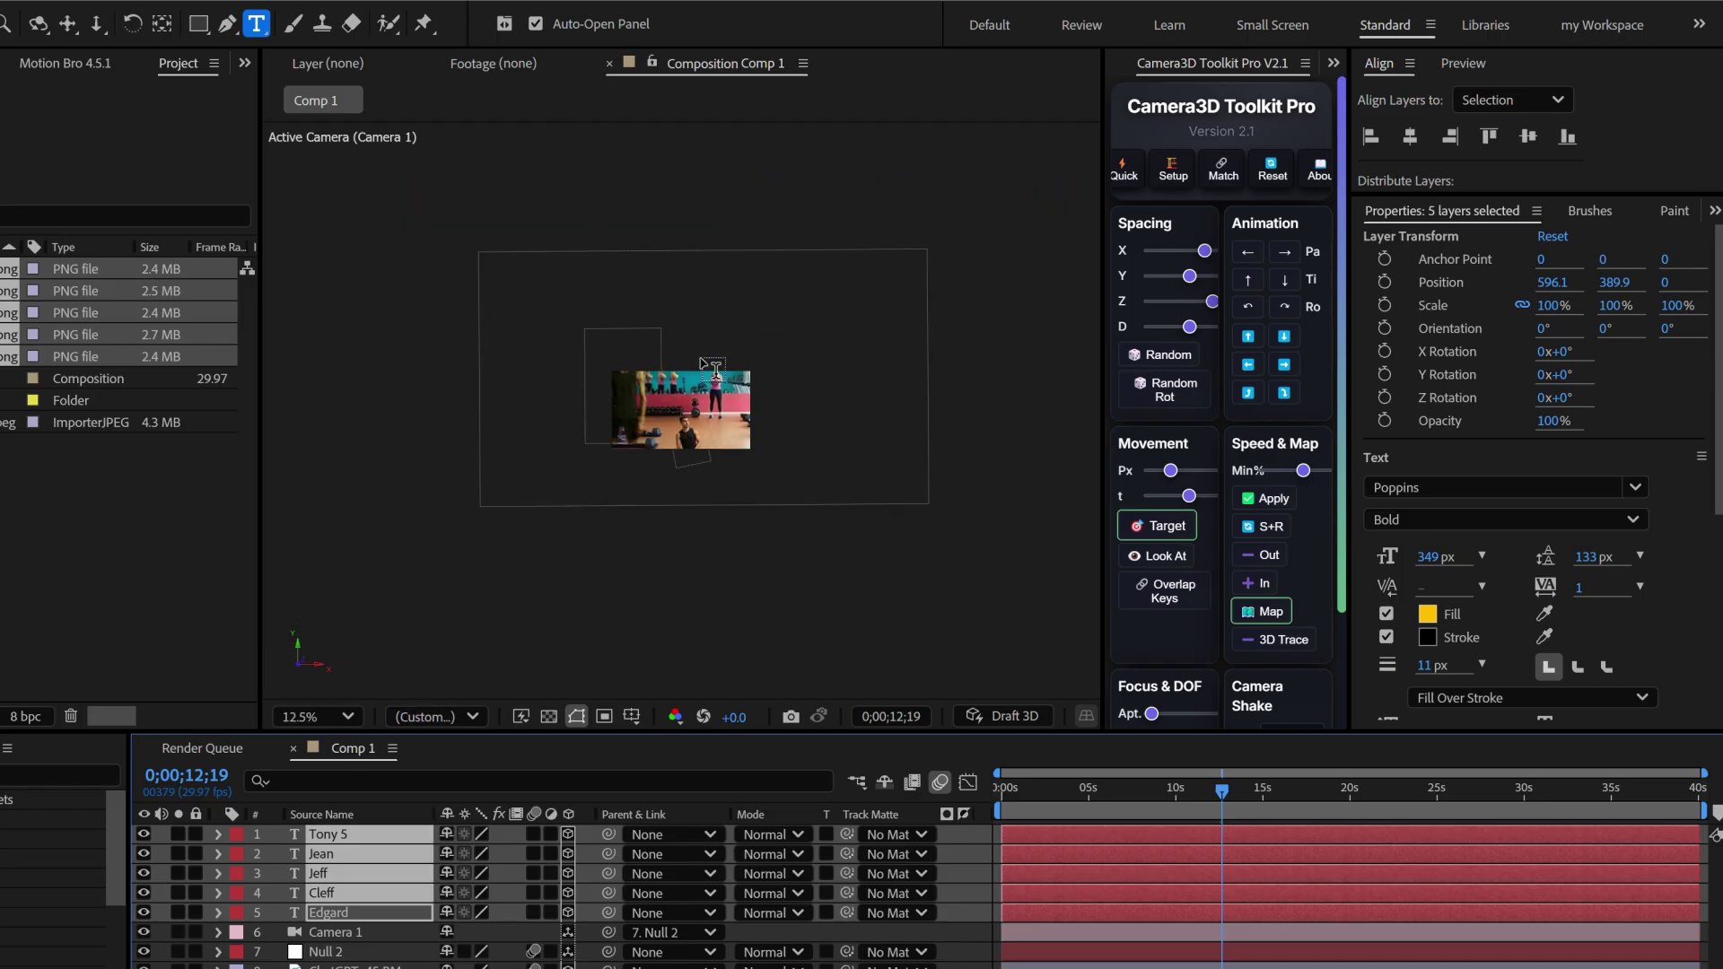
scroll(698, 375, "up", 4)
Fit the composition to the viewer, return to the Selection tool, and deselect all layers.
left_click(348, 716)
key("Escape")
key("shift+slash")
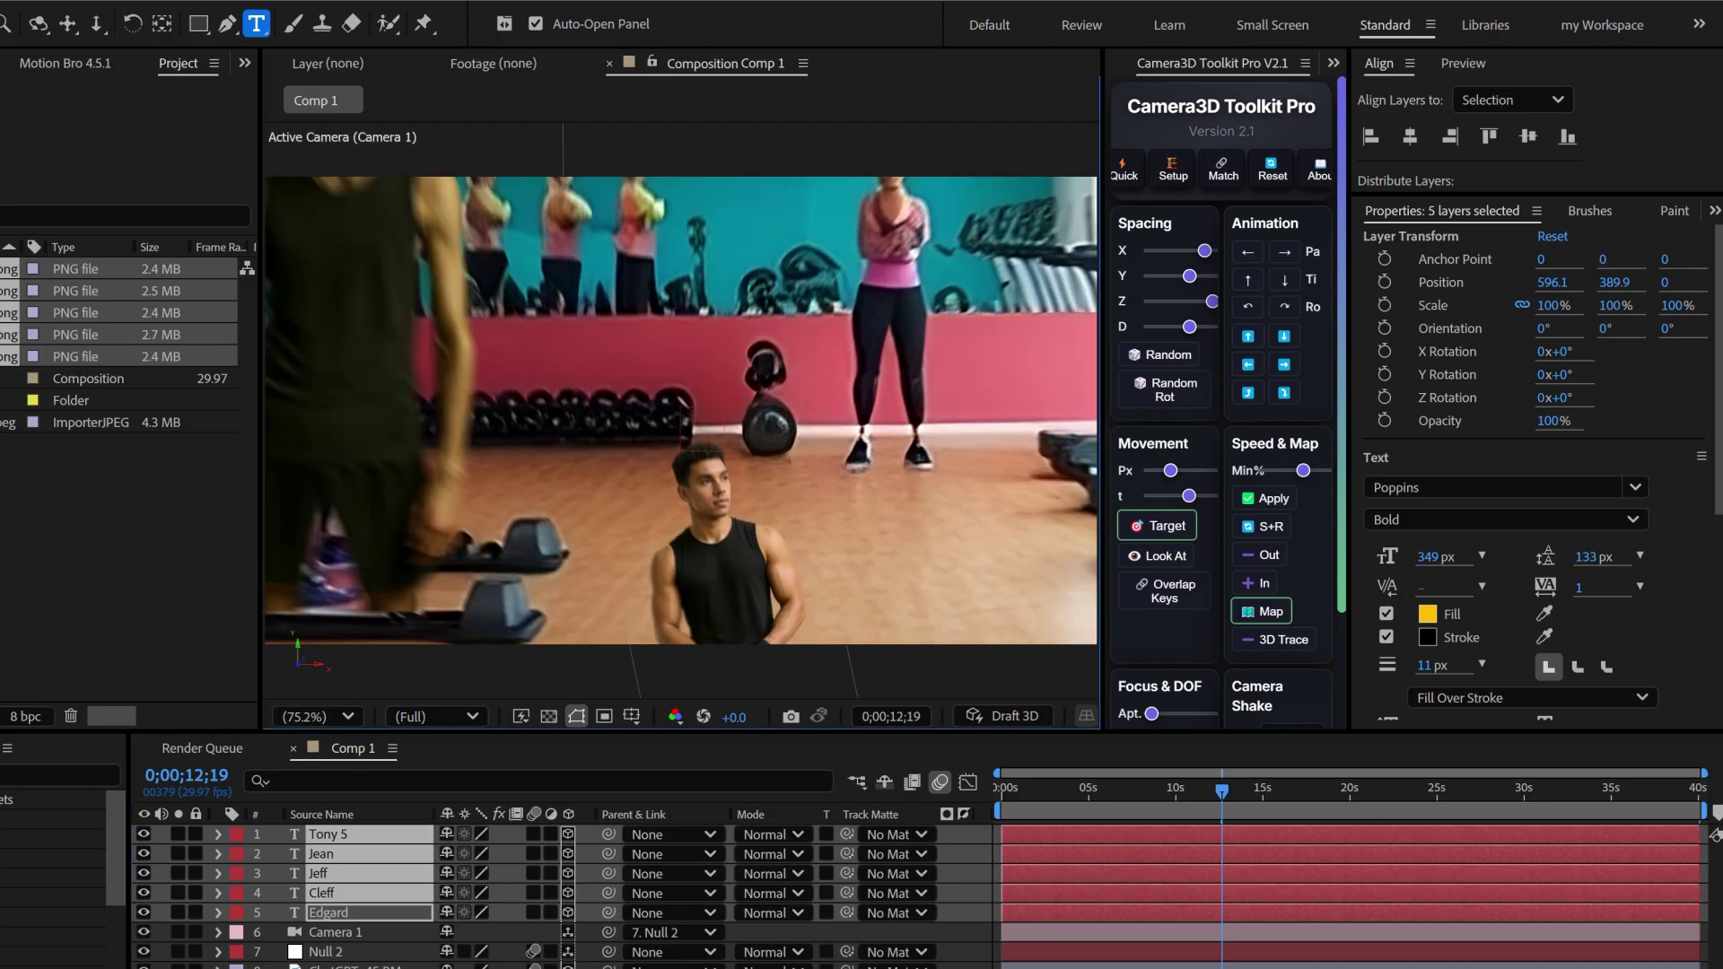
key("v")
key("ctrl+shift+a")
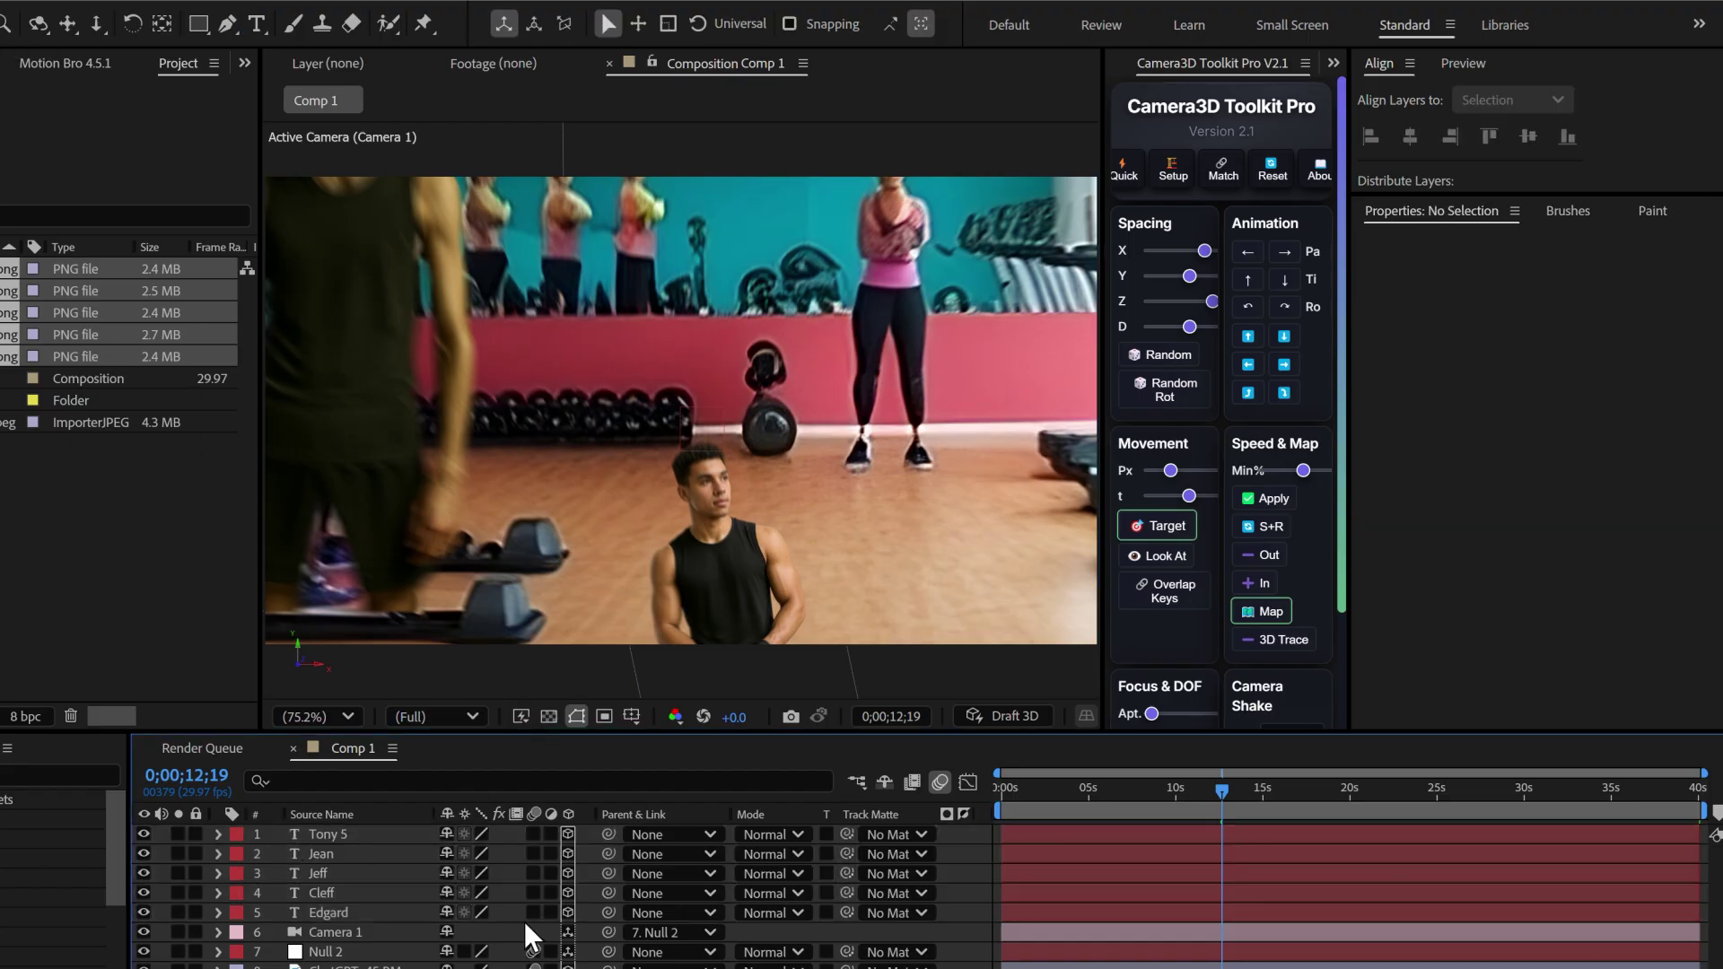
Pair each name title with its figure image and Match them in Camera3D Toolkit Pro, ending with the seated man.
left_click_drag(593, 732, 597, 591)
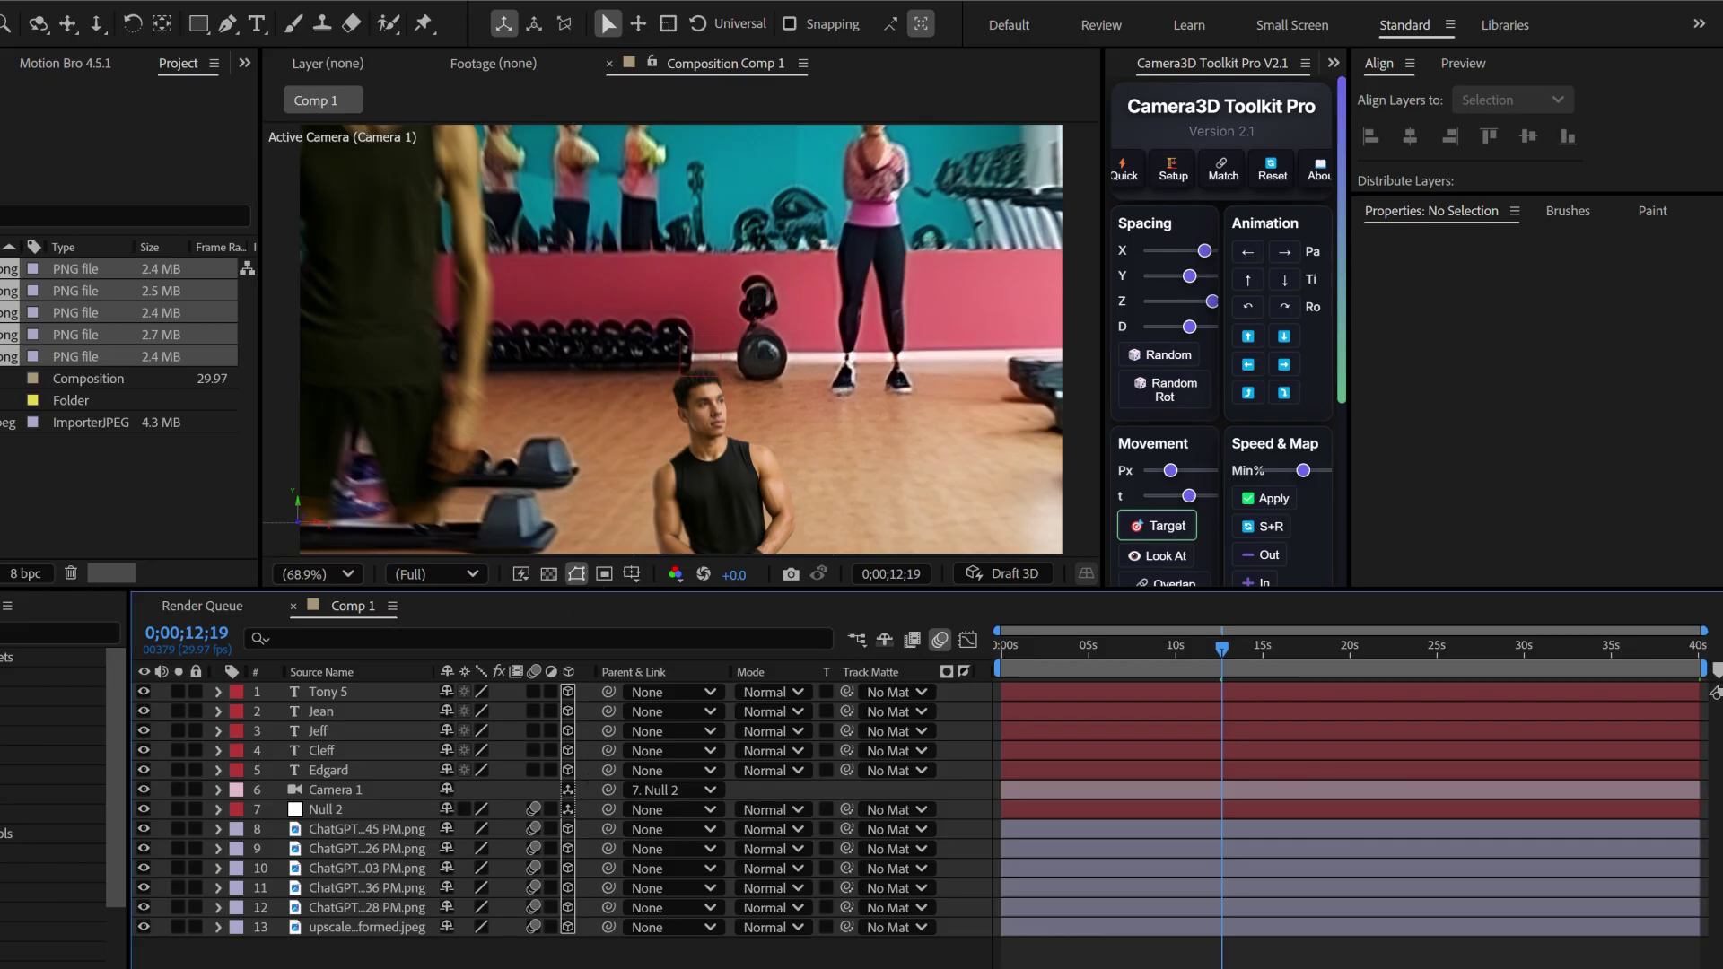
left_click(327, 691)
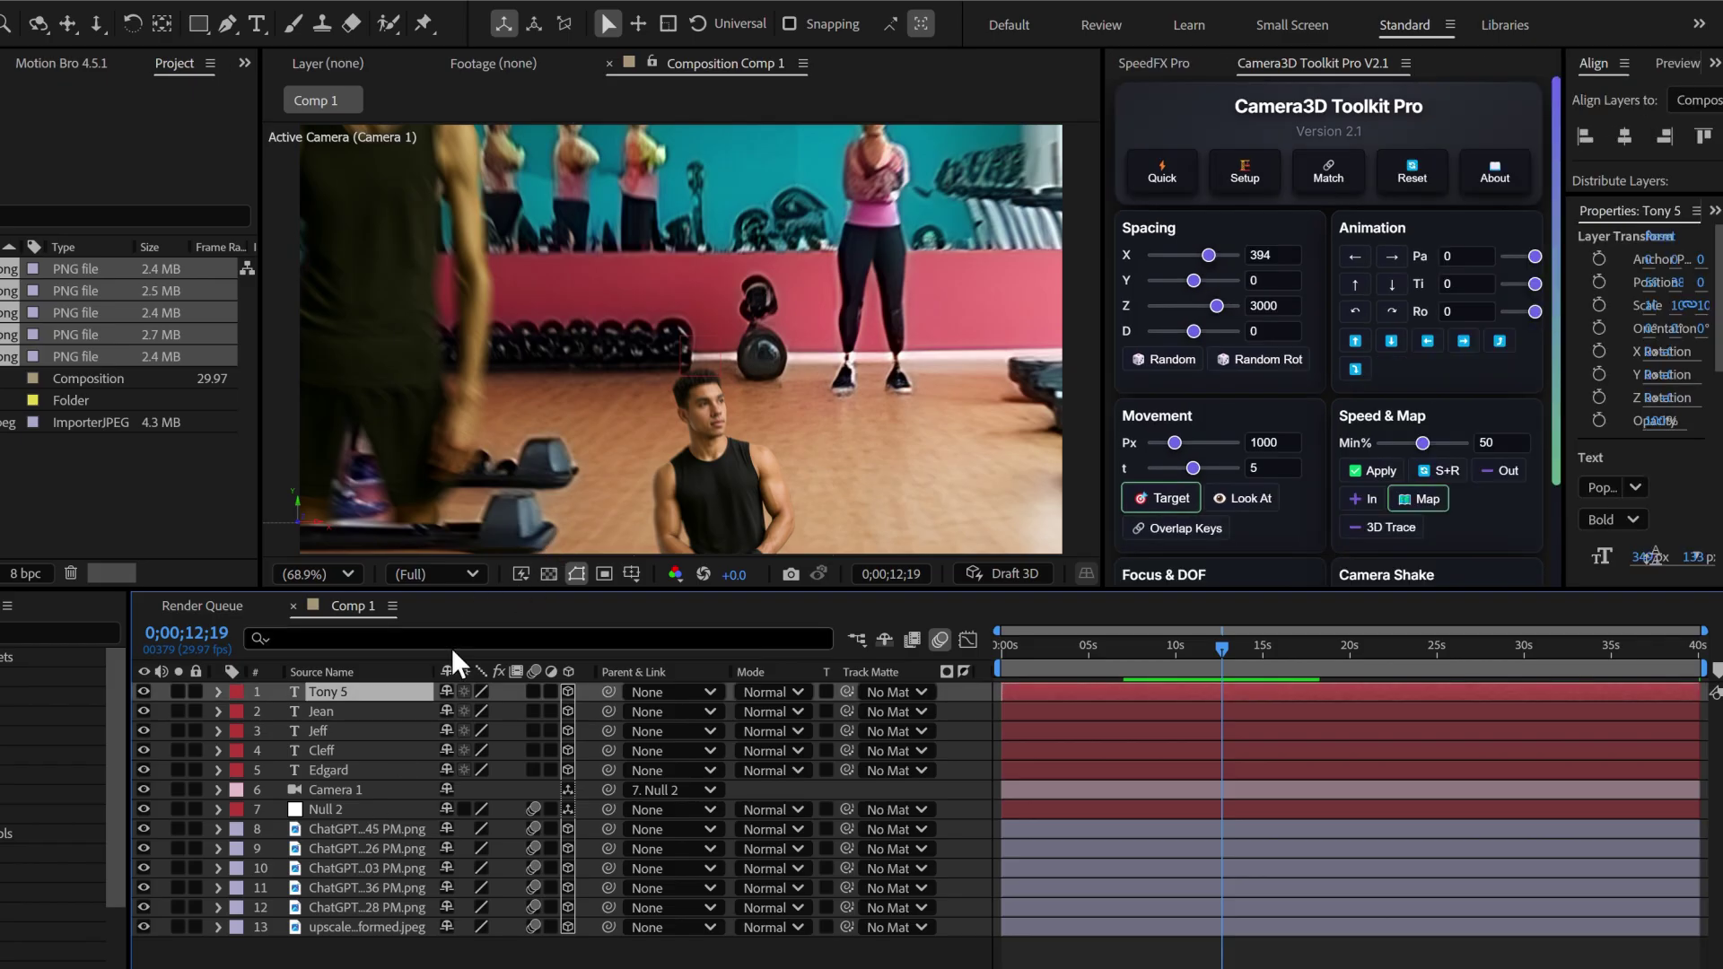
left_click(375, 829, "ctrl")
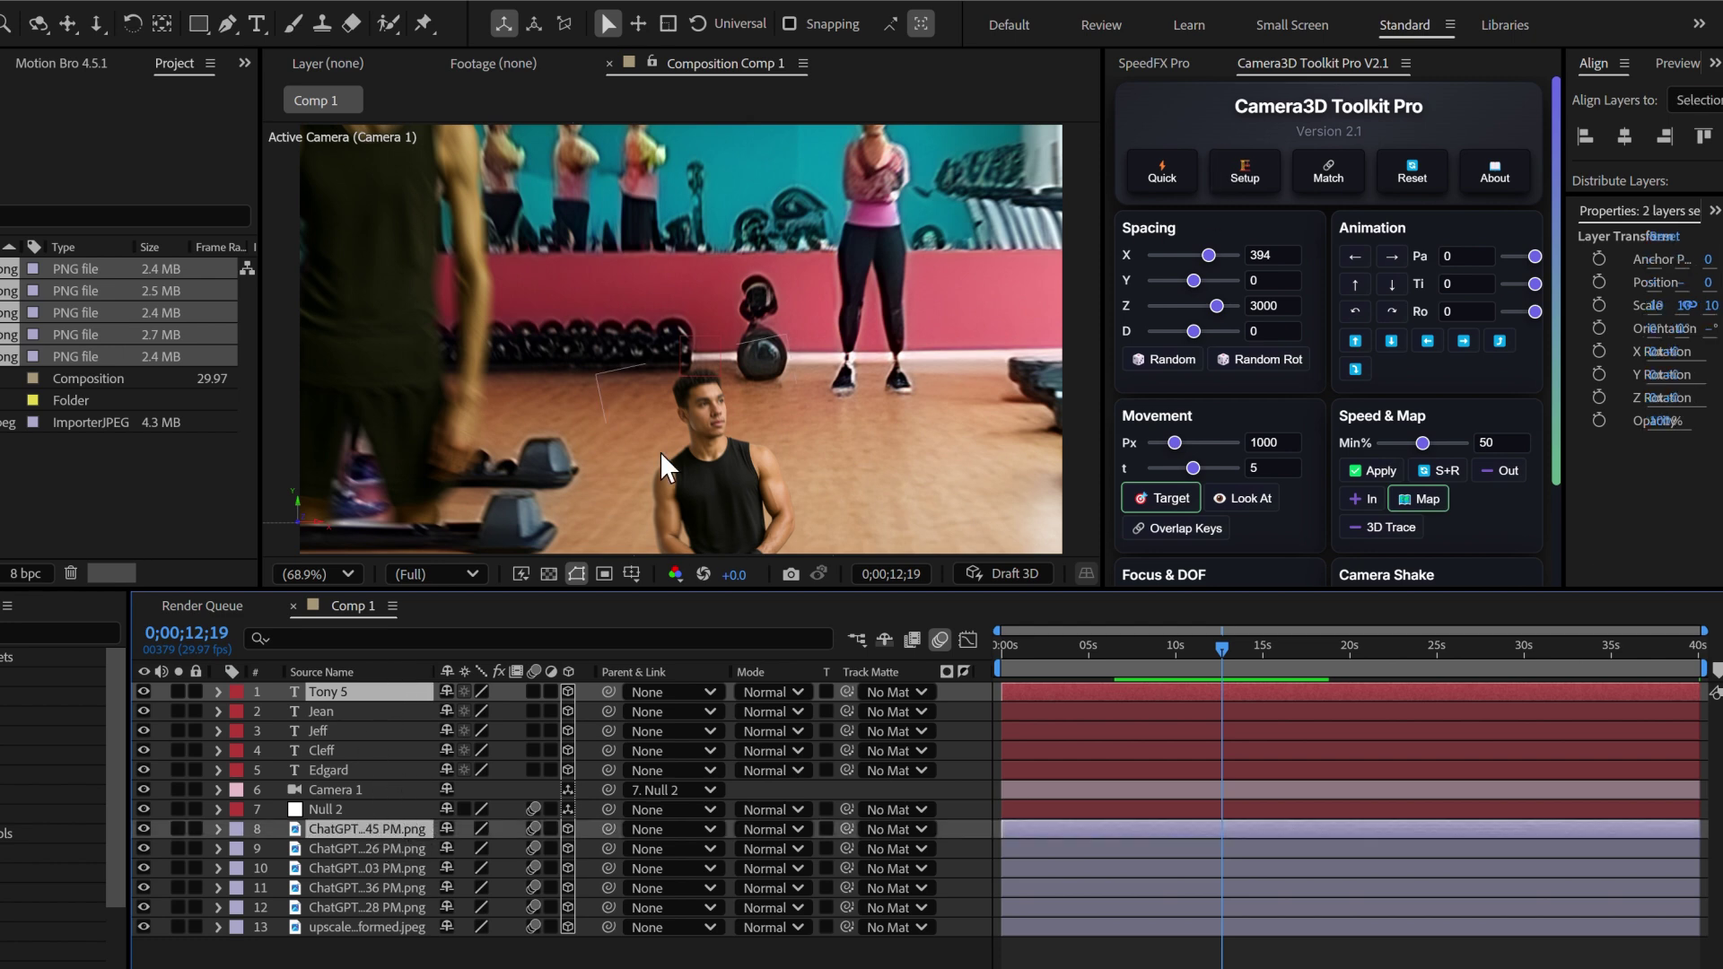
left_click(1335, 172)
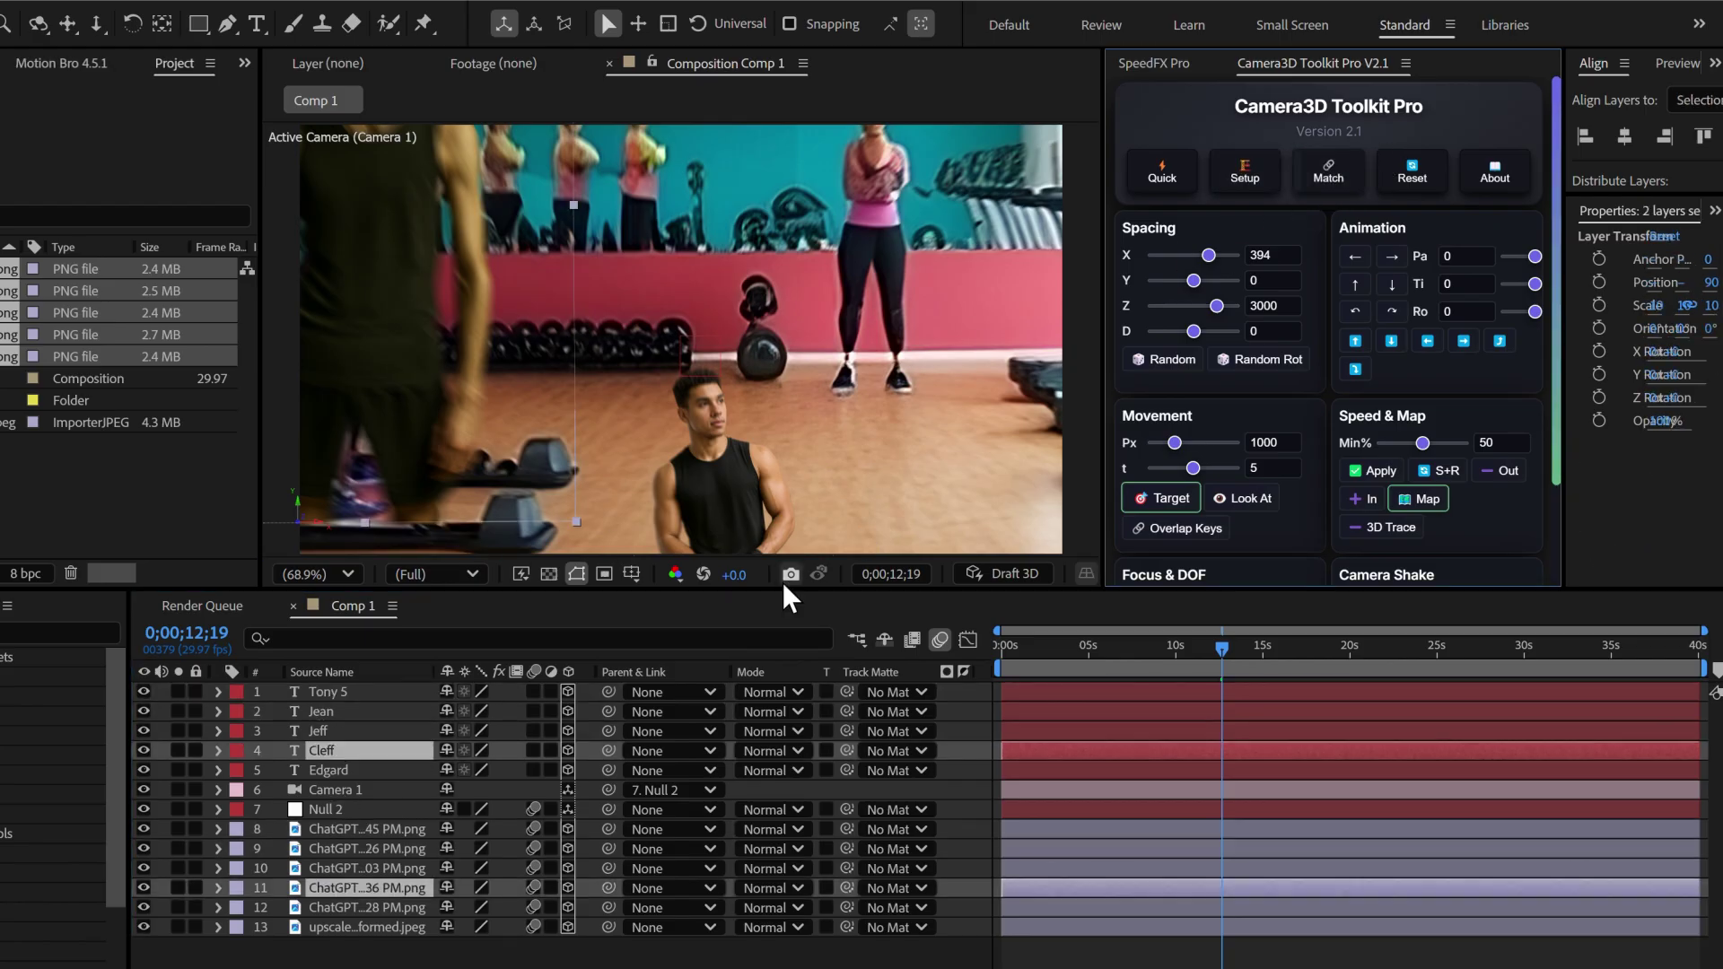
left_click(353, 769)
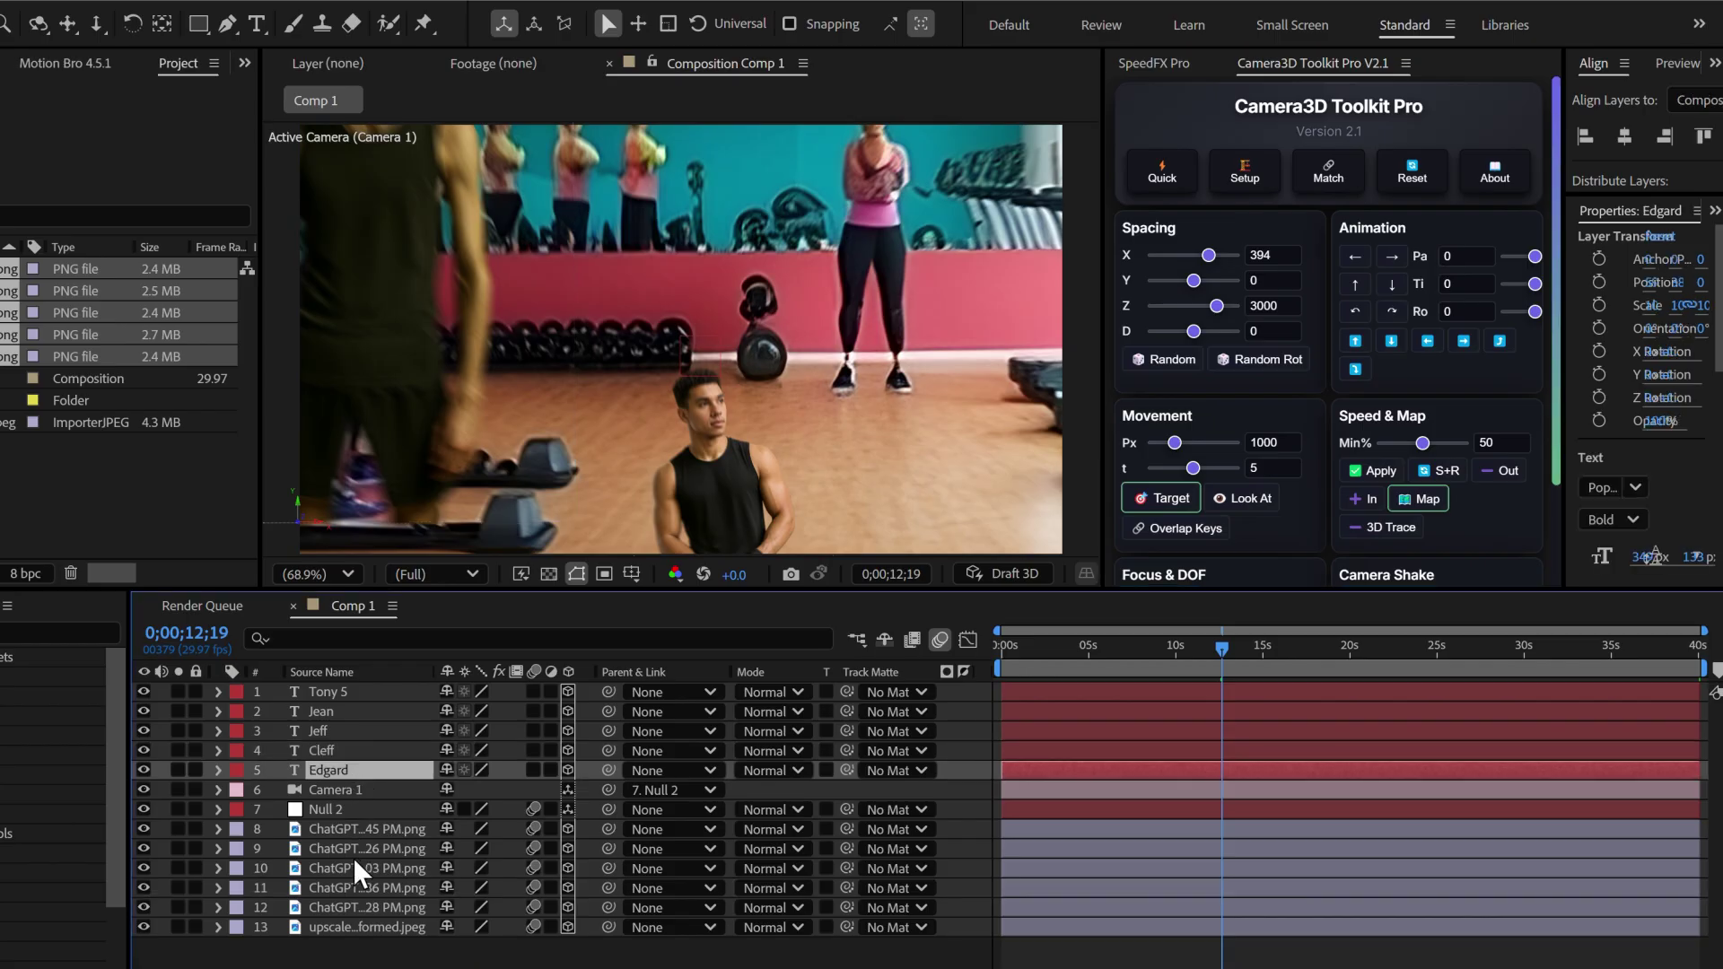
left_click(357, 902, "ctrl")
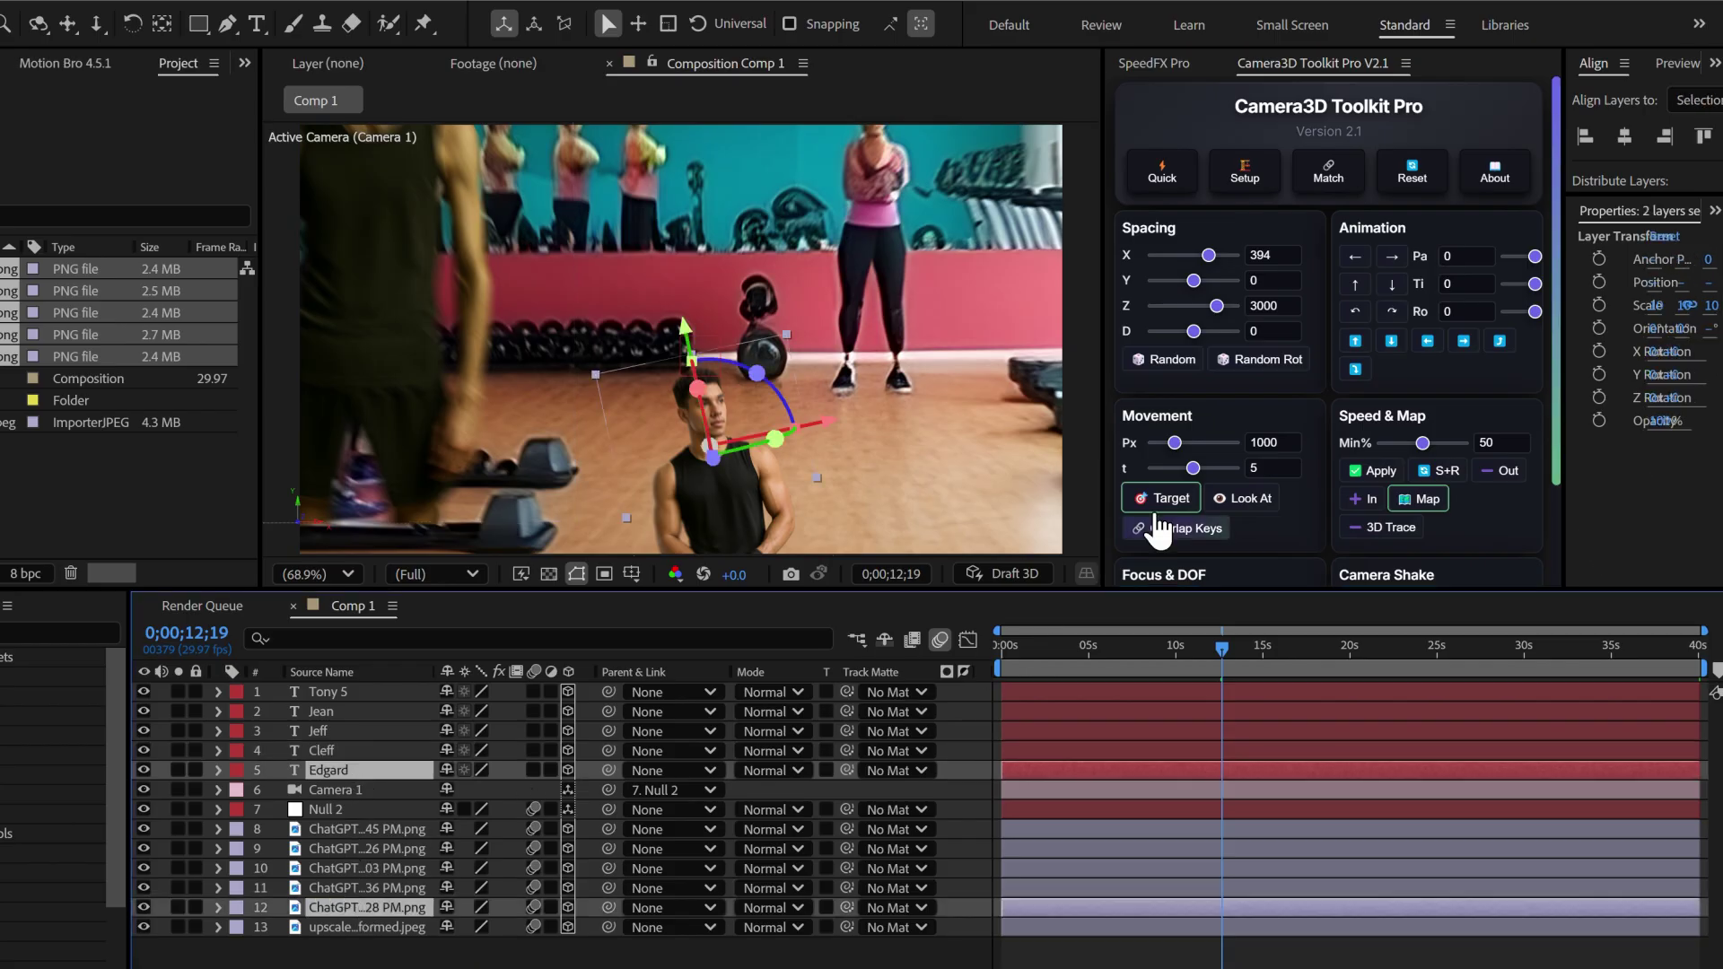
left_click(1329, 188)
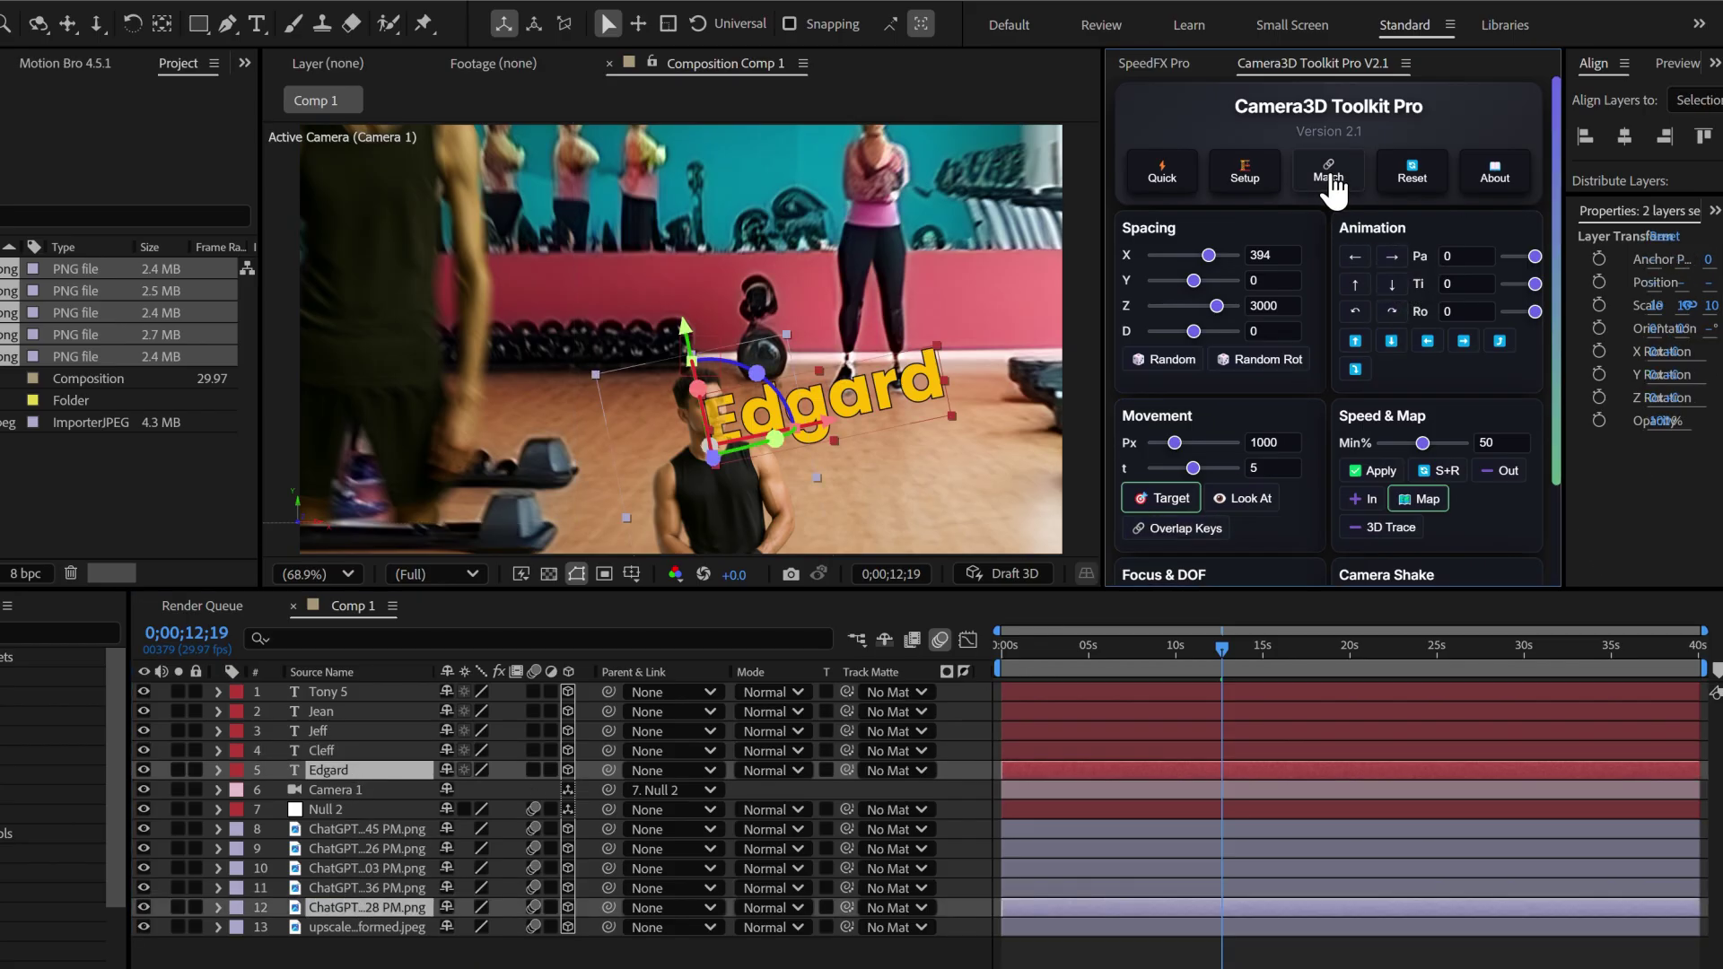
left_click(718, 951)
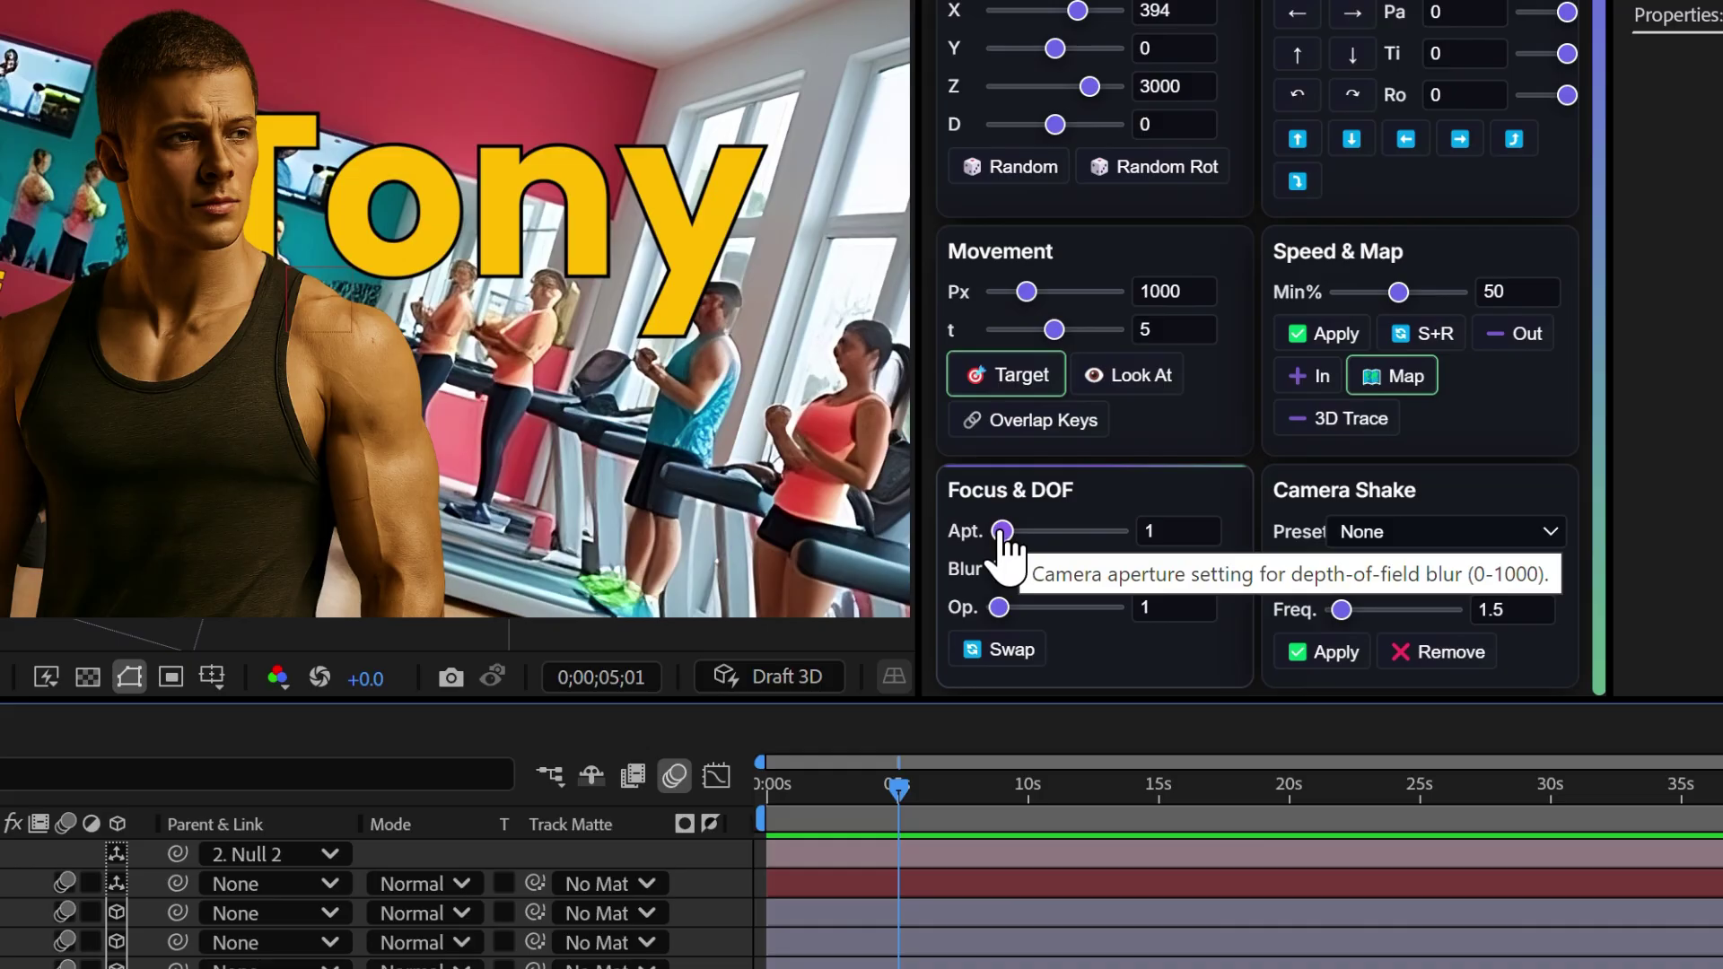
Raise the camera's depth of field to aperture 273 with blur 166.
left_click_drag(1003, 533, 1038, 568)
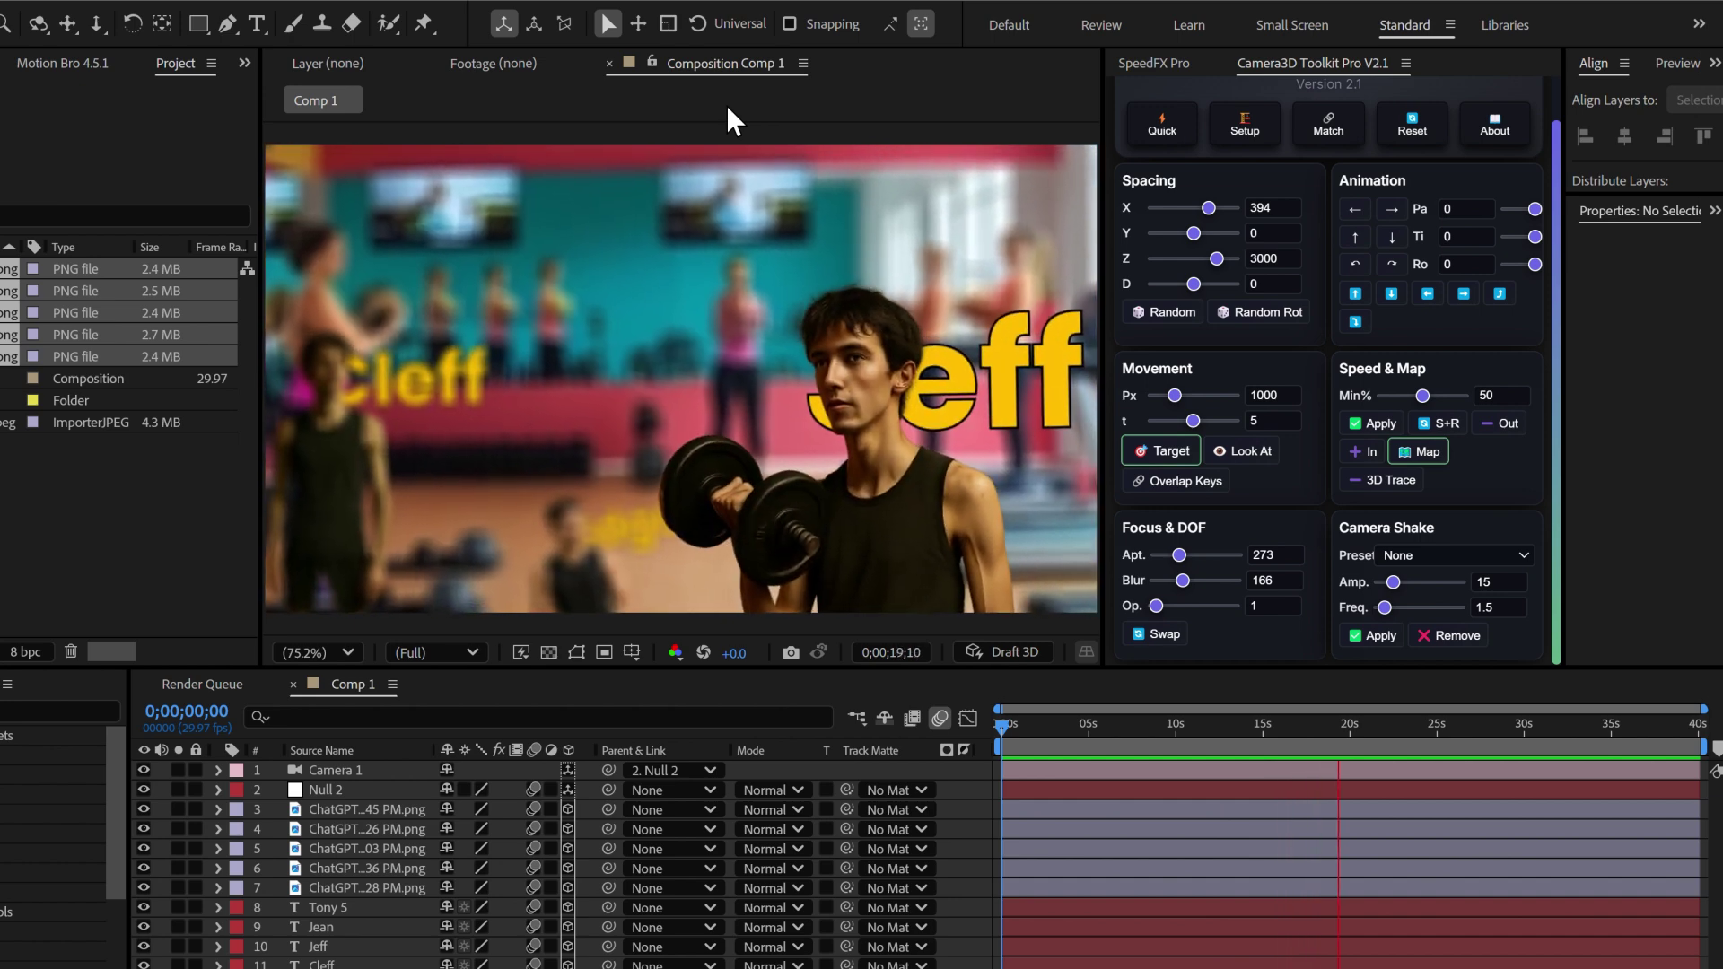
At 4;15, select layers 3–12 and set the Focus & DOF Op. step to 100.
left_click(1078, 723)
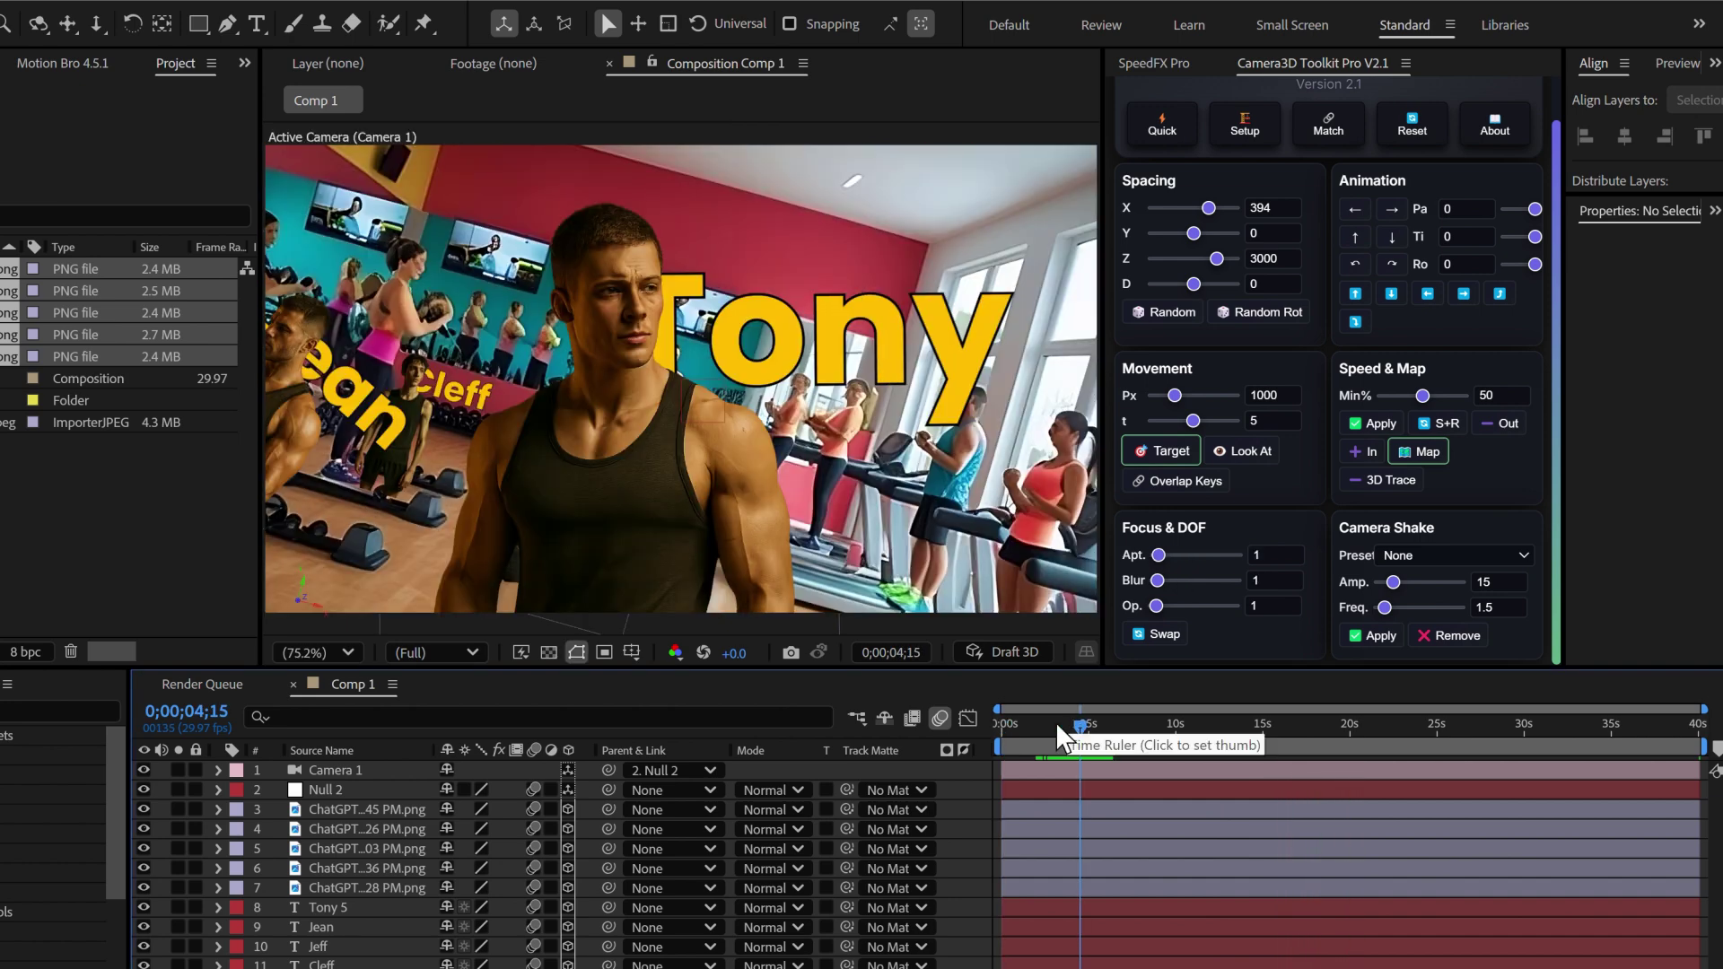
left_click(558, 497)
left_click(354, 812, "shift")
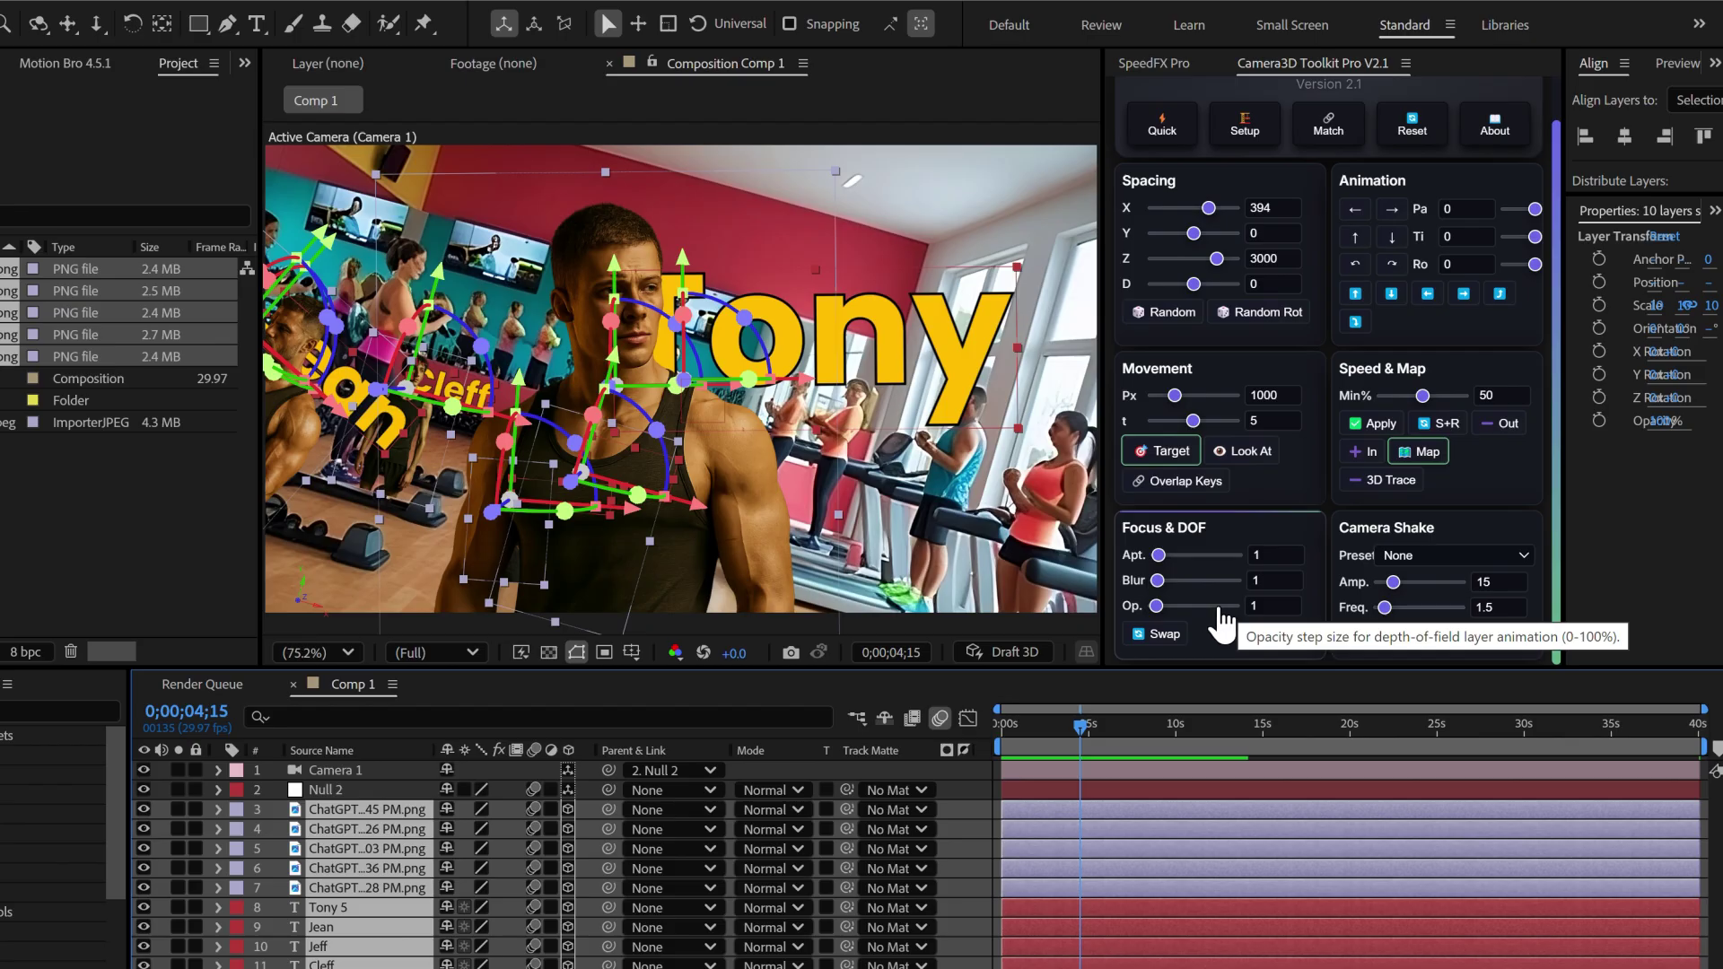
left_click(1232, 608)
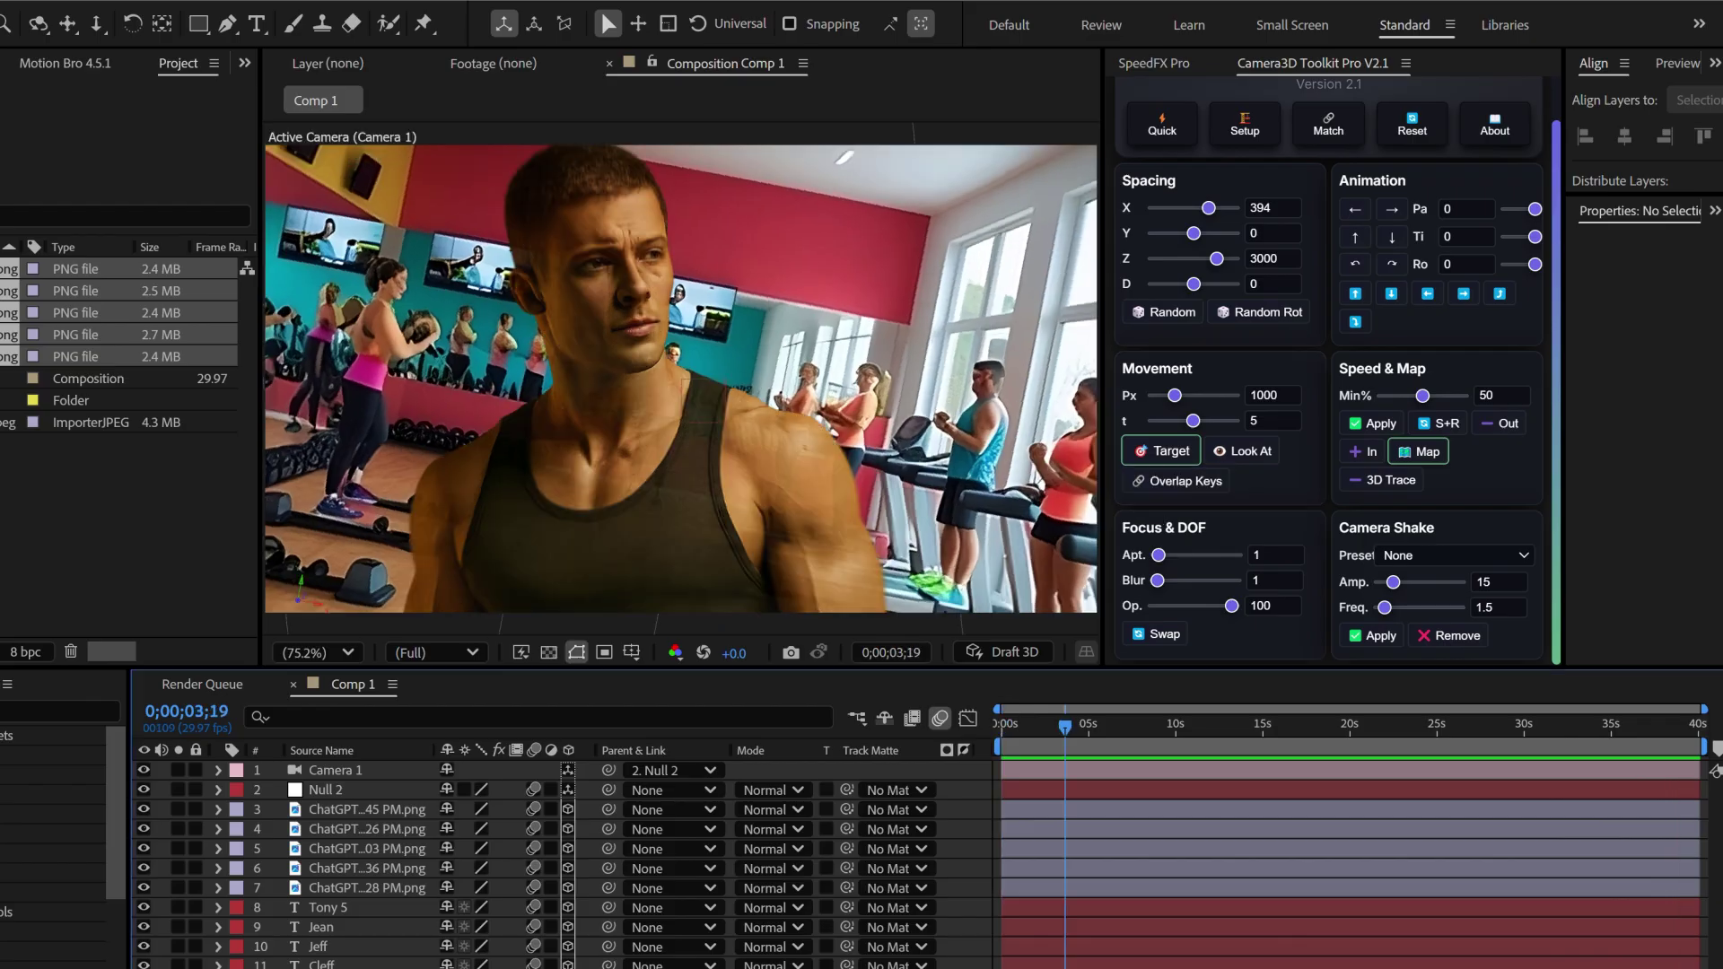
Select all layers, lower the Focus & DOF Op. step to 83, and stop the preview.
key("ctrl+a")
left_click_drag(1231, 605, 1218, 606)
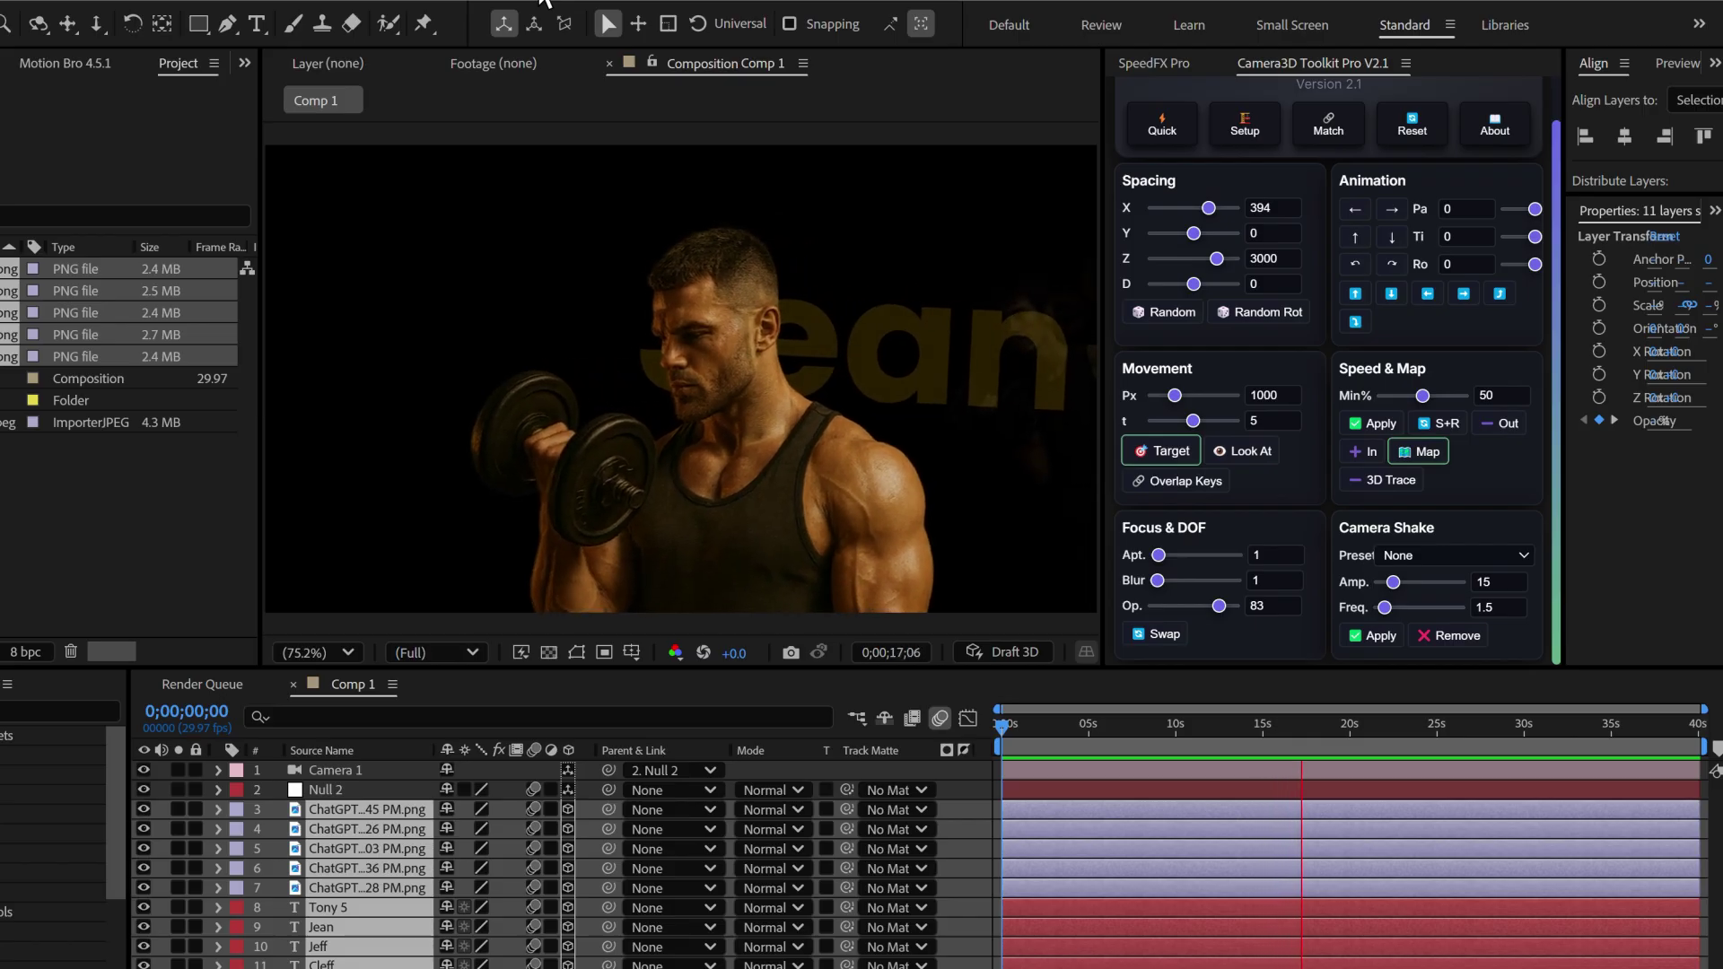
key("space")
Leave the Camera Shake preset at None.
left_click(1489, 556)
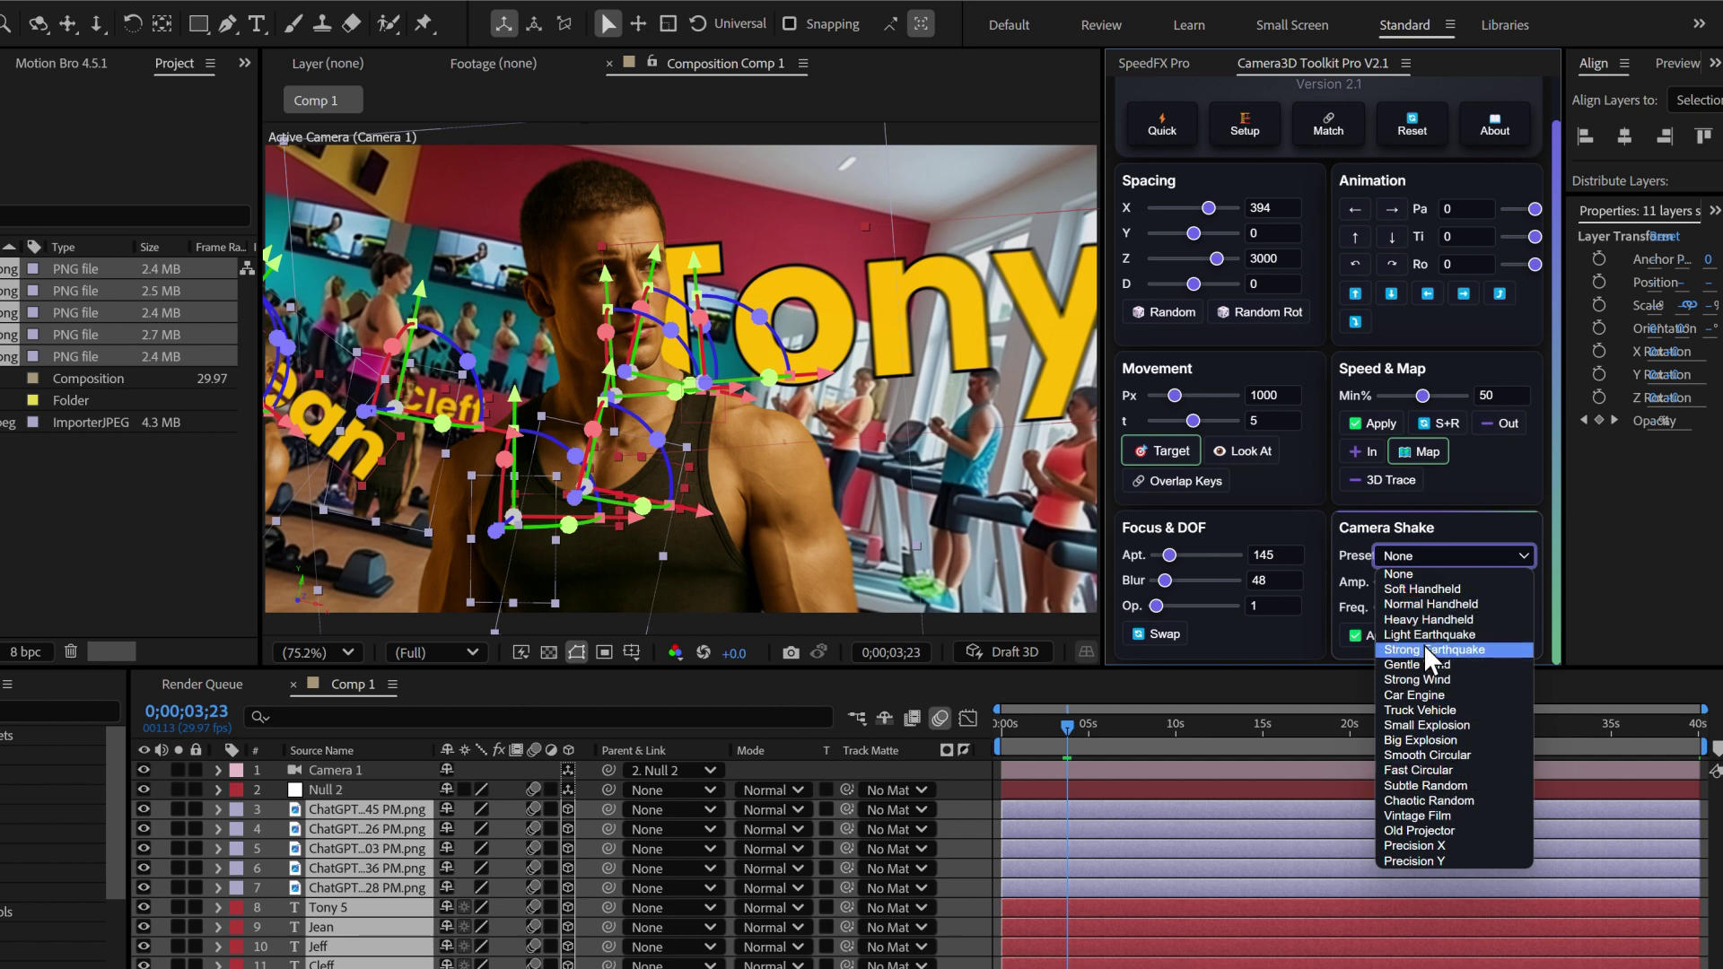
left_click(1495, 520)
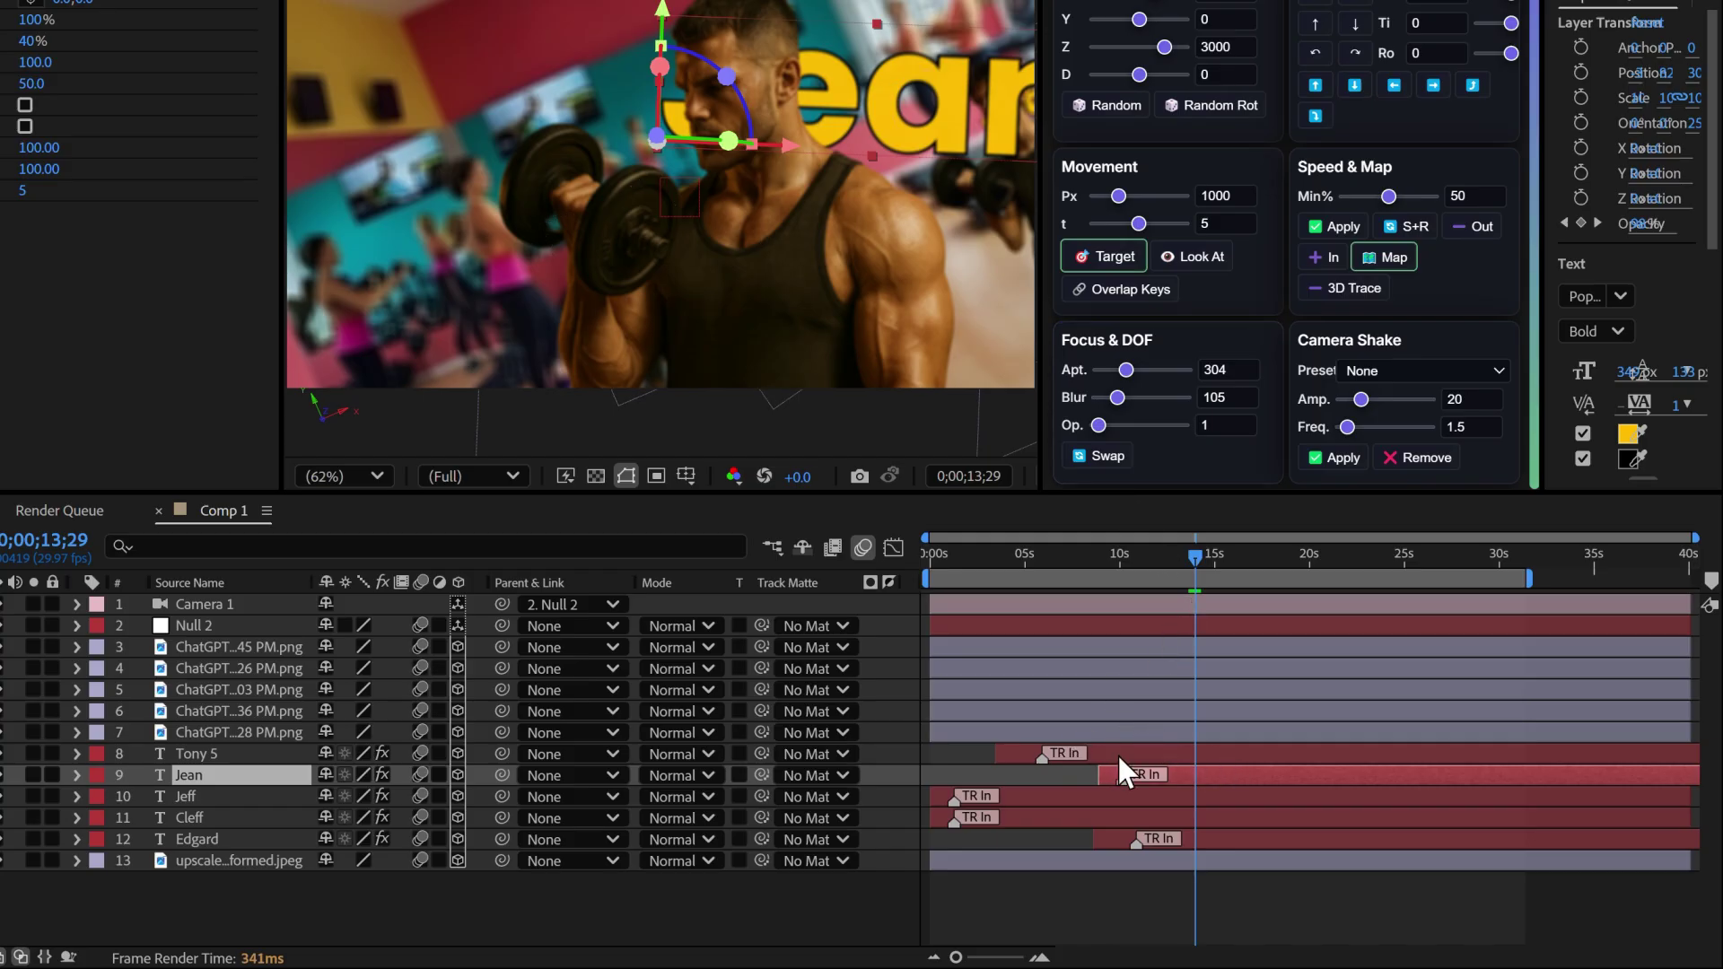